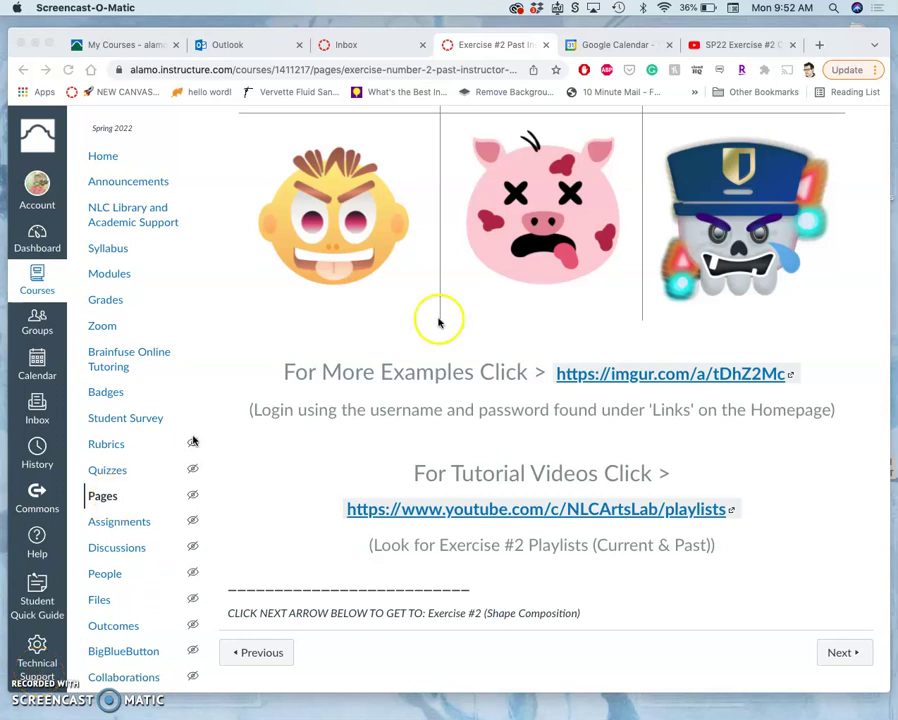
Go to the Exercise #2 Shape Composition page and open its emoji-maker.flat-icons.com link.
{"action": "left_click", "coordinate": [842, 655]}
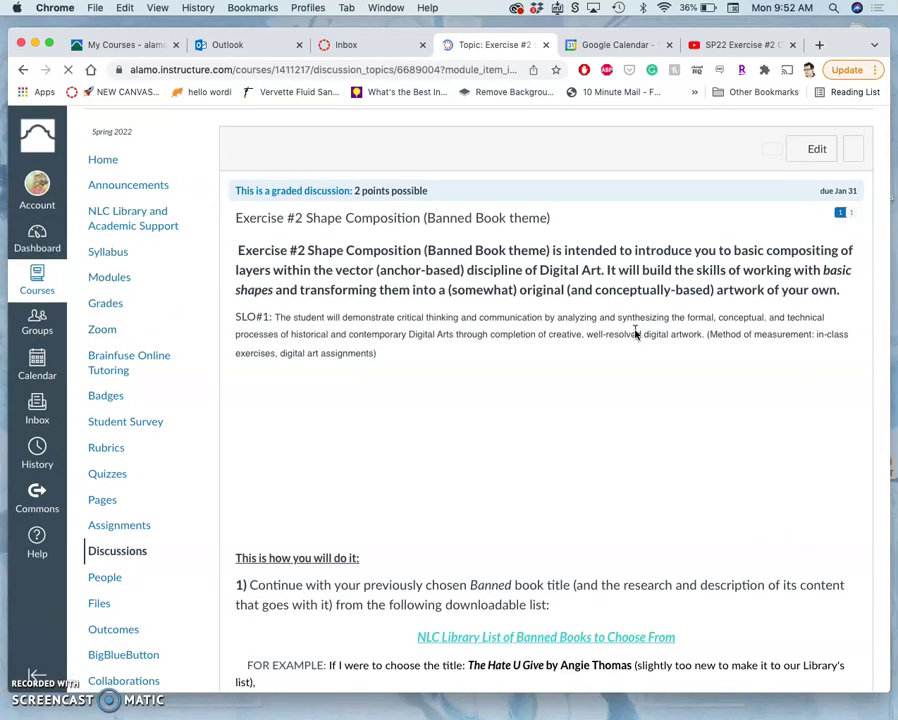
{"action": "scroll", "coordinate": [636, 333], "scroll_direction": "down", "scroll_amount": 10}
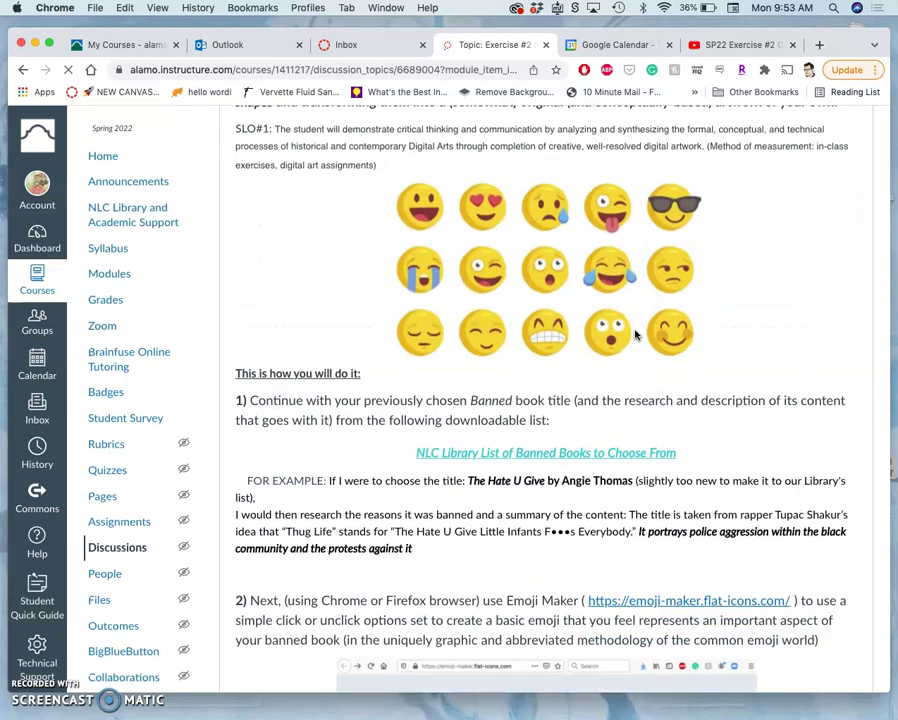
{"action": "scroll", "coordinate": [636, 333], "scroll_direction": "down", "scroll_amount": 1}
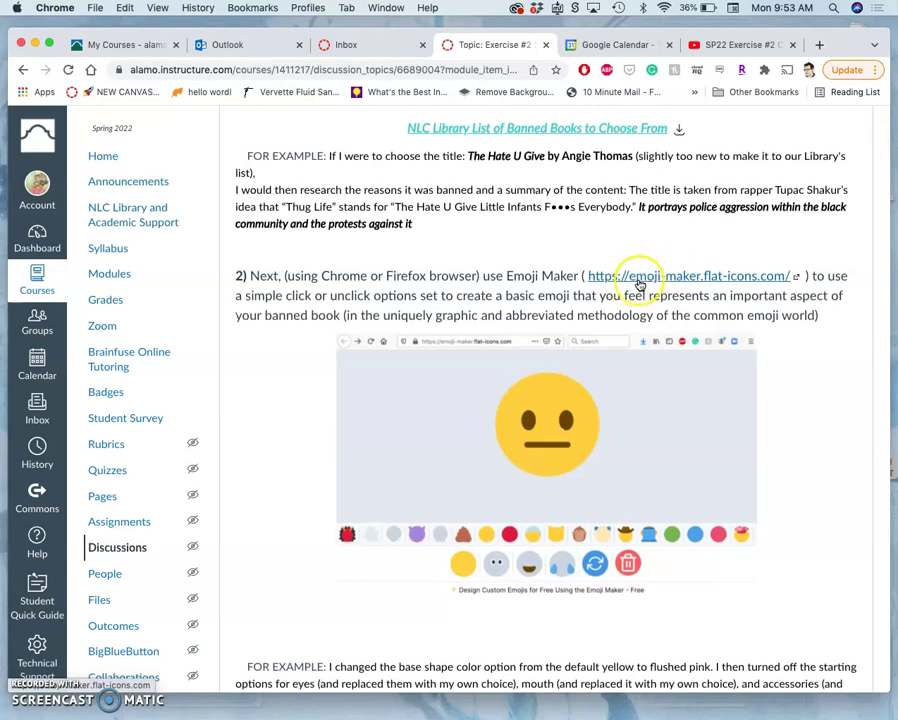
{"action": "scroll", "coordinate": [660, 290], "scroll_direction": "up", "scroll_amount": 4}
{"action": "scroll", "coordinate": [705, 322], "scroll_direction": "down", "scroll_amount": 1}
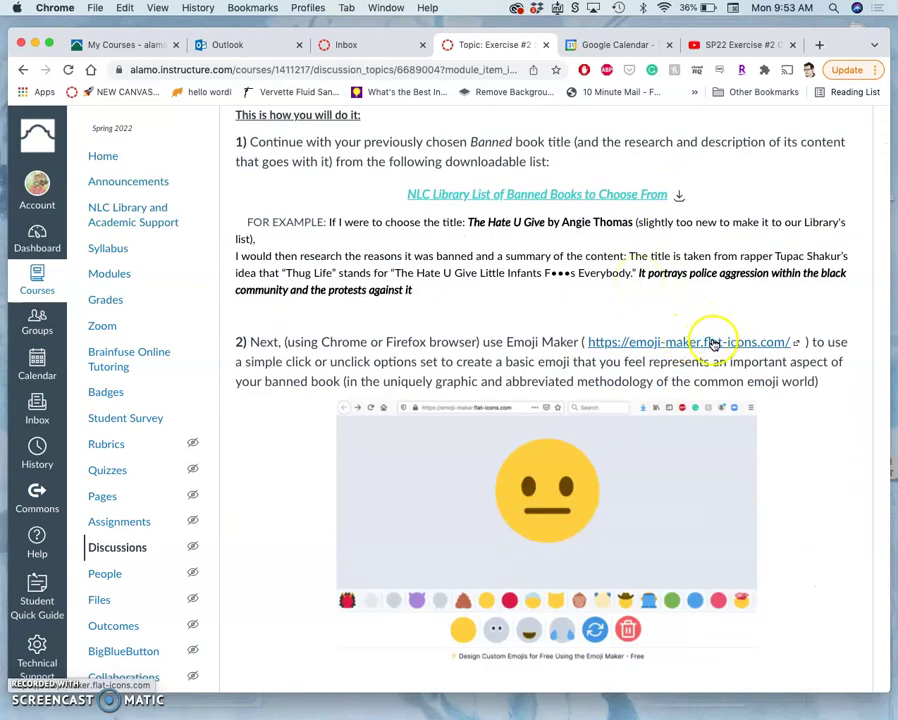
{"action": "left_click", "coordinate": [704, 344]}
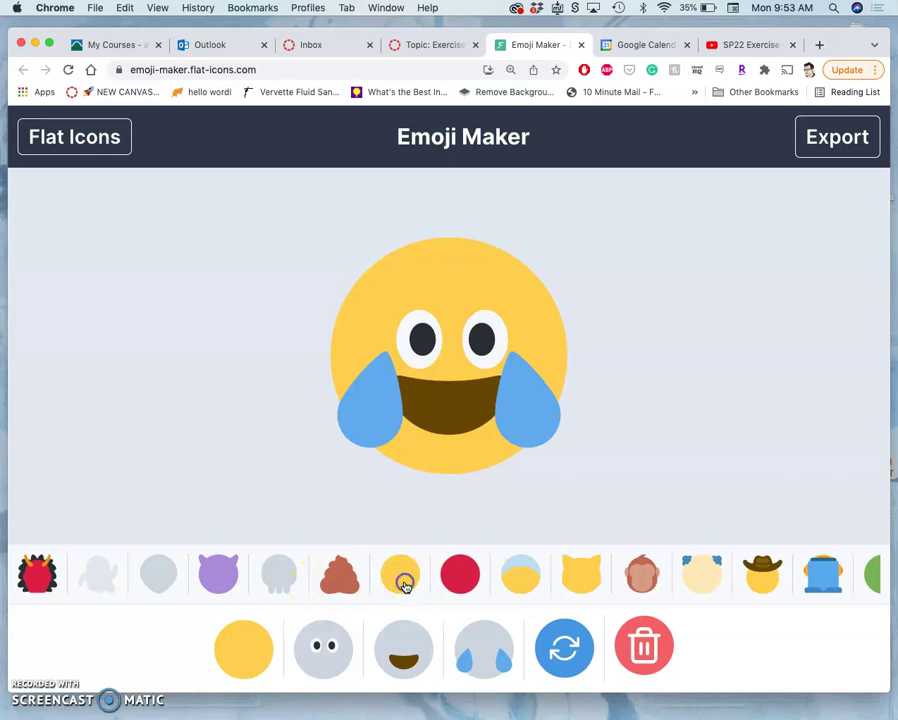
In the Eyes choices, clear the laughing eyes and try a few other eye styles.
{"action": "left_click", "coordinate": [336, 643]}
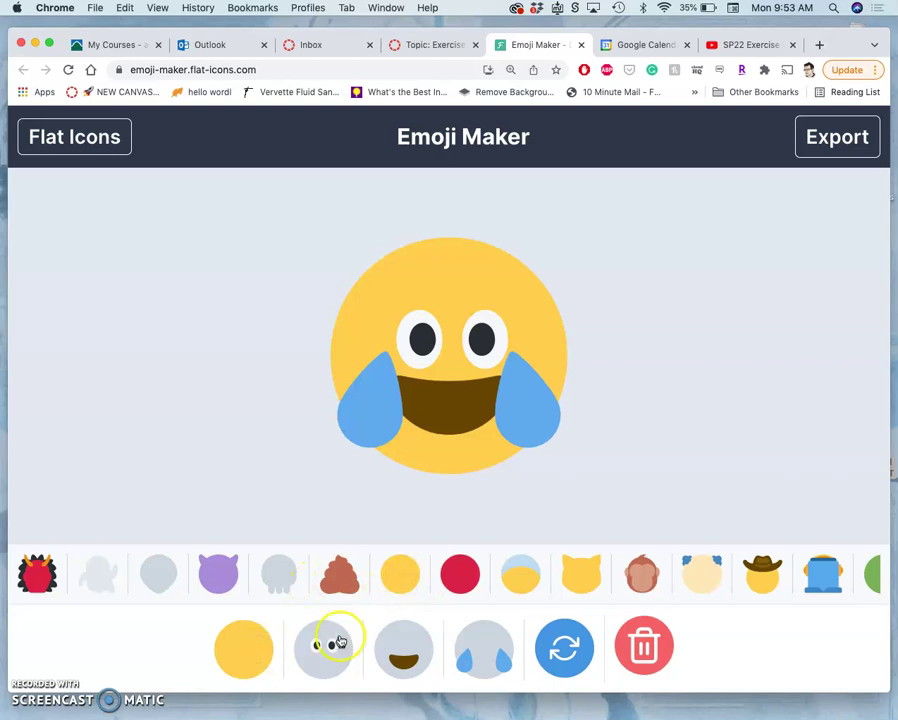
{"action": "left_click", "coordinate": [338, 577]}
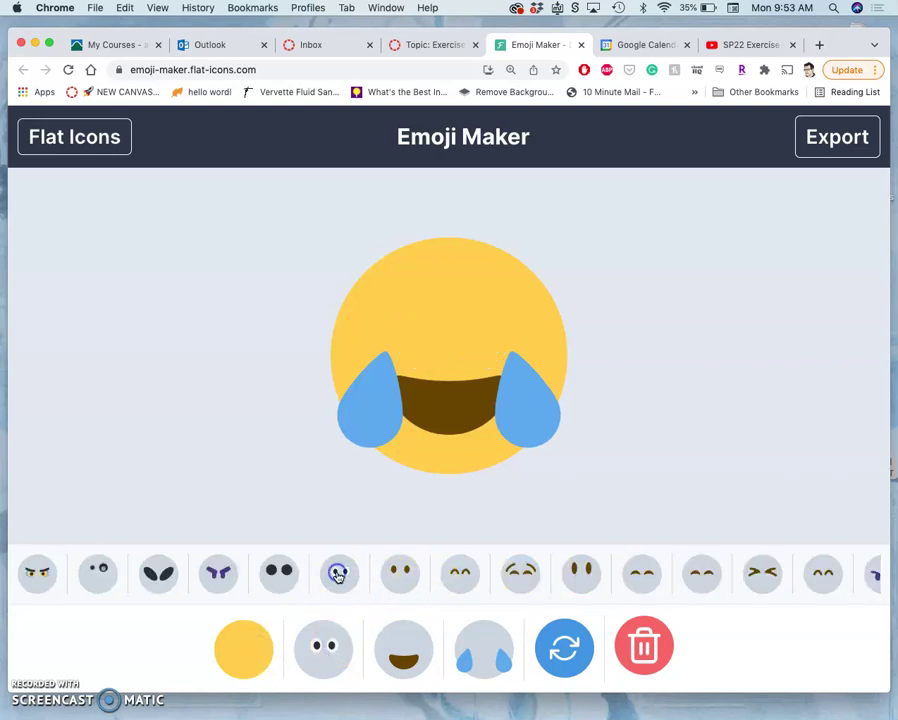
{"action": "left_click", "coordinate": [384, 577]}
{"action": "left_click", "coordinate": [497, 575]}
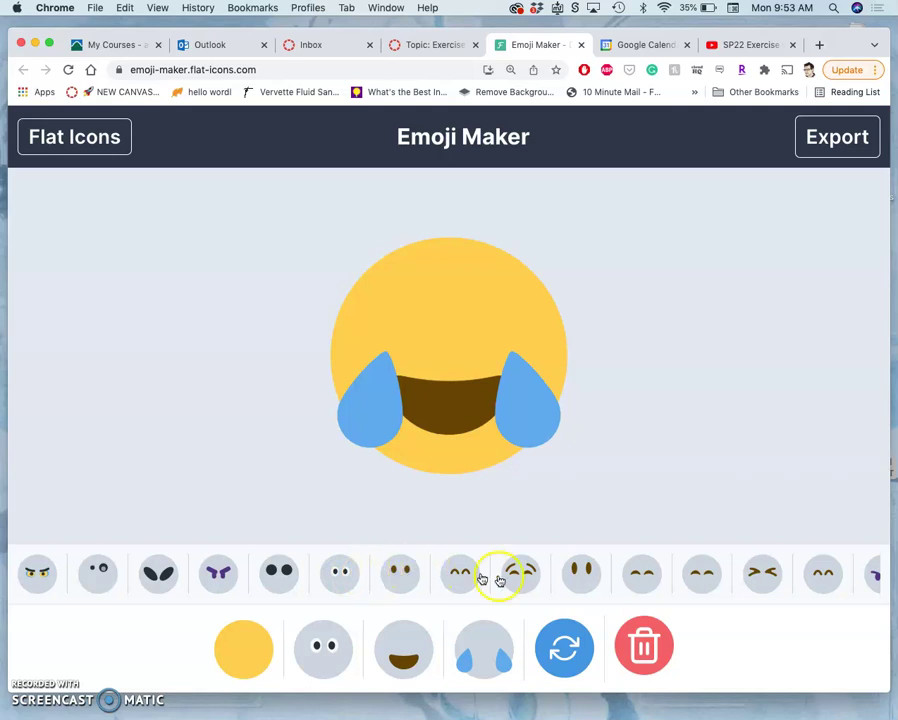
{"action": "left_click", "coordinate": [516, 571]}
Pick the crossed-out X eyes with worried brows from further along the eye strip.
{"action": "scroll", "coordinate": [518, 578], "scroll_direction": "right", "scroll_amount": 5}
{"action": "scroll", "coordinate": [520, 580], "scroll_direction": "right", "scroll_amount": 10}
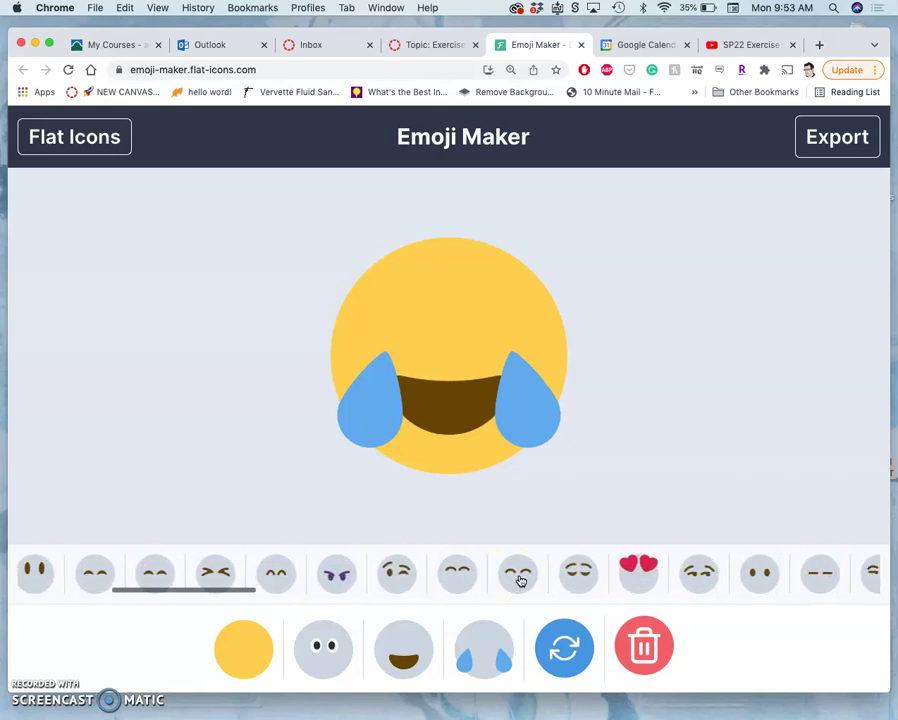
{"action": "scroll", "coordinate": [520, 580], "scroll_direction": "right", "scroll_amount": 10}
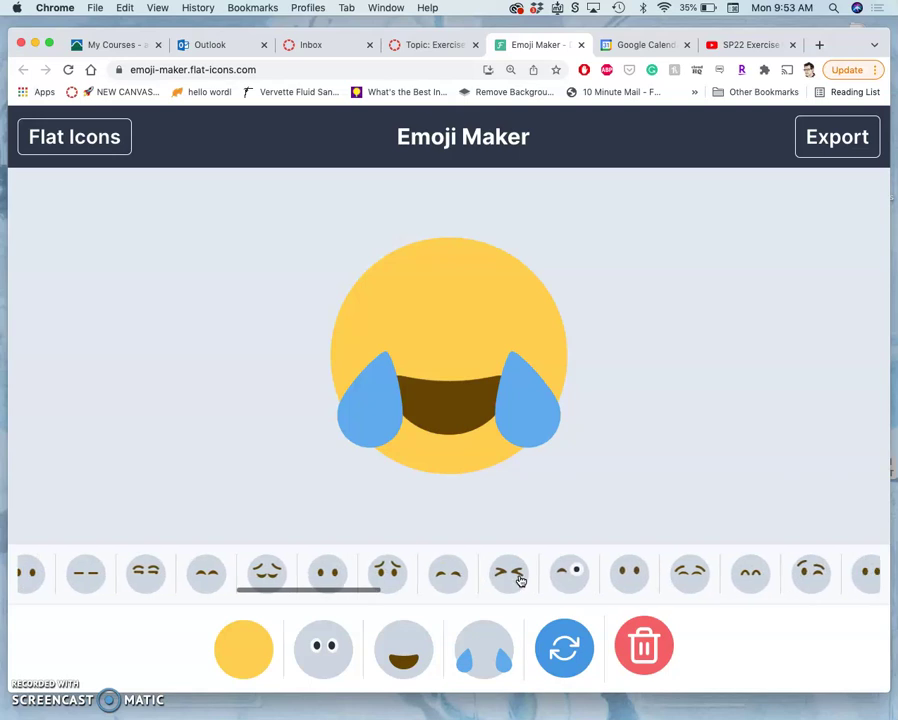
{"action": "scroll", "coordinate": [520, 580], "scroll_direction": "right", "scroll_amount": 8}
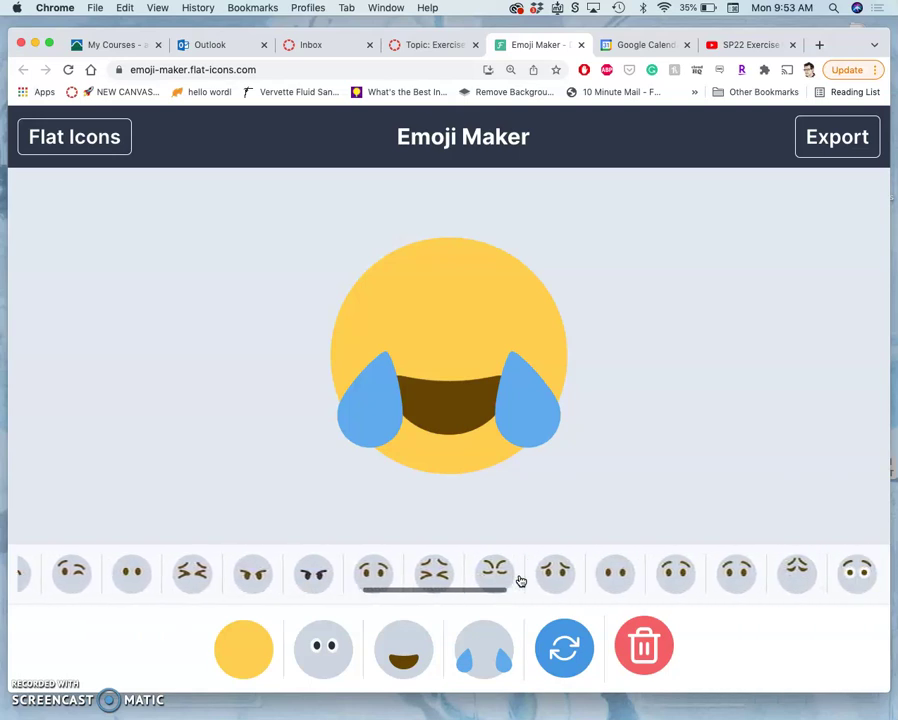
{"action": "scroll", "coordinate": [520, 580], "scroll_direction": "right", "scroll_amount": 2}
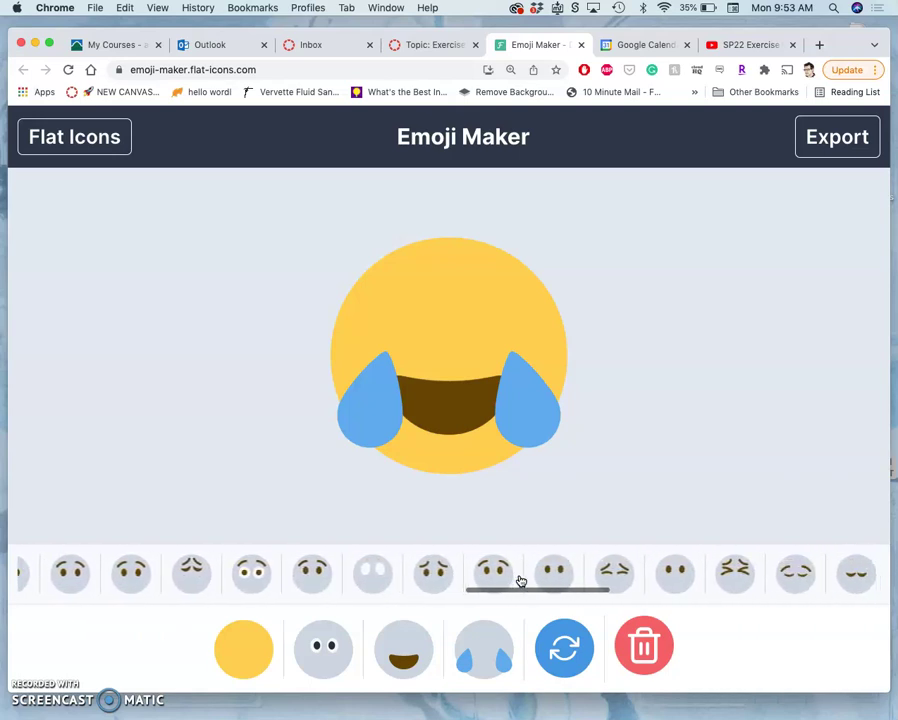
{"action": "left_click", "coordinate": [604, 571]}
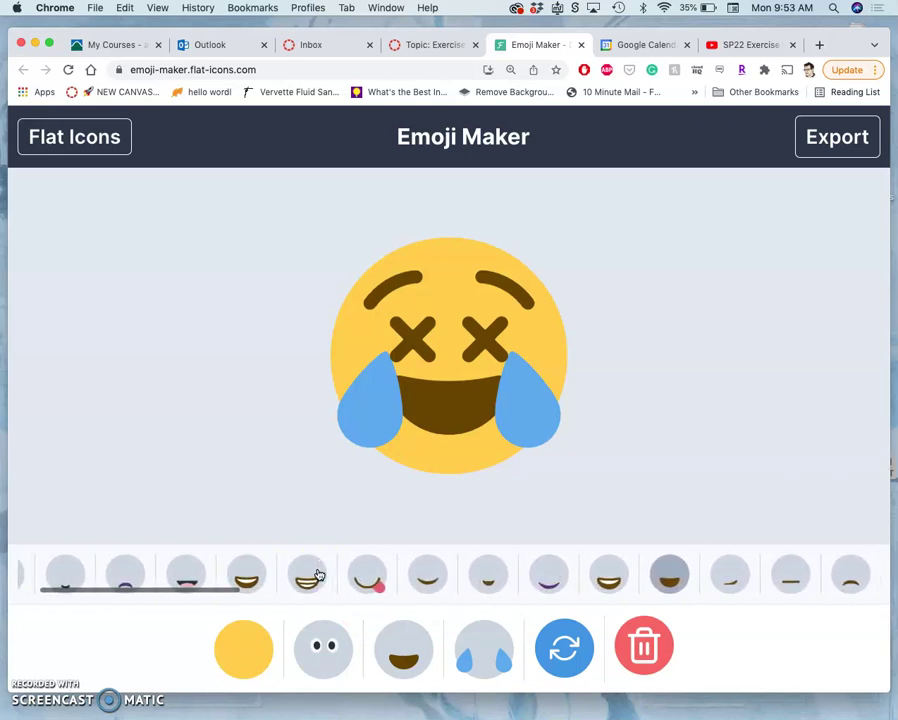
Replace the laughing open mouth with the downturned tongue-out mouth.
{"action": "left_click", "coordinate": [668, 566]}
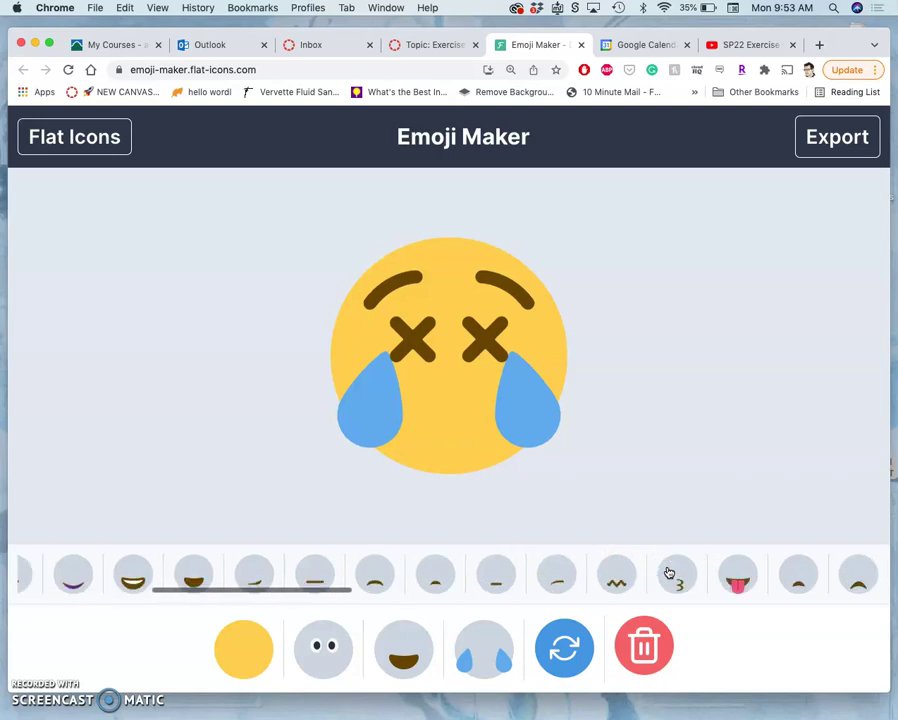
{"action": "scroll", "coordinate": [669, 573], "scroll_direction": "right", "scroll_amount": 15}
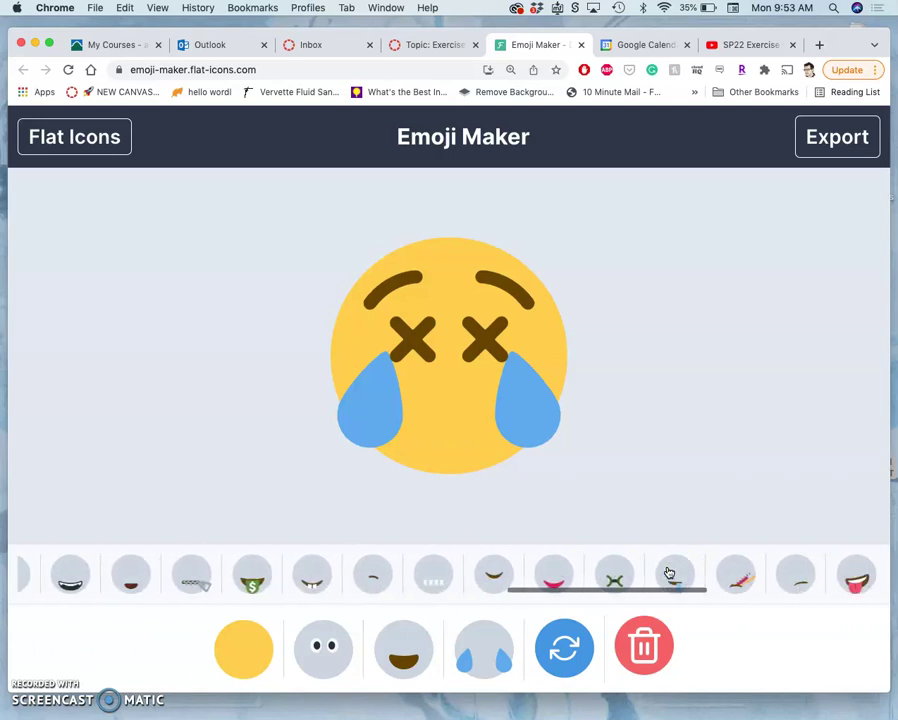
{"action": "scroll", "coordinate": [669, 573], "scroll_direction": "right", "scroll_amount": 10}
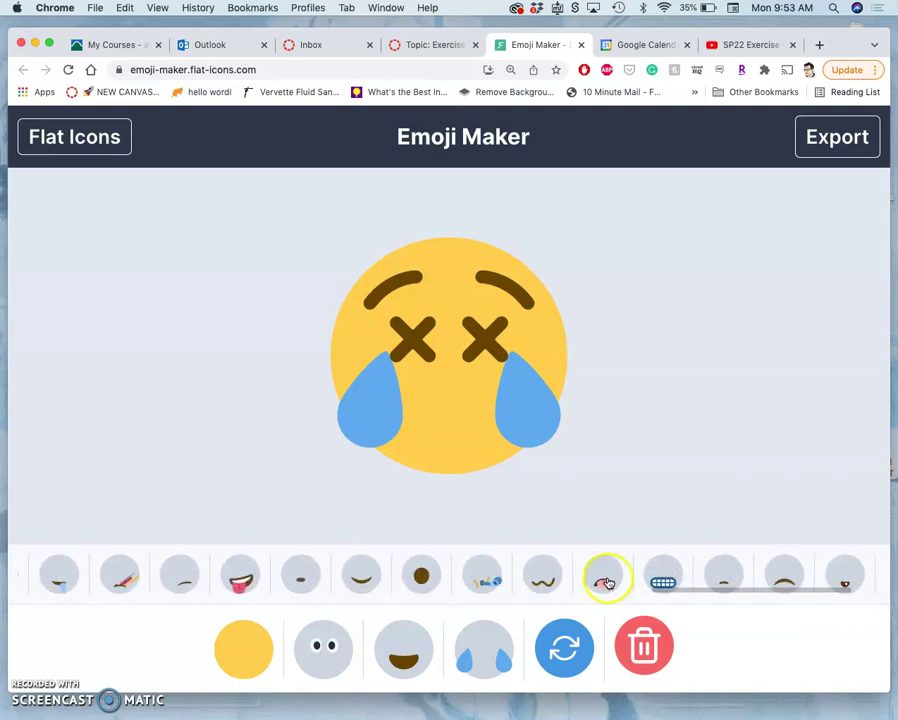
{"action": "left_click", "coordinate": [606, 579]}
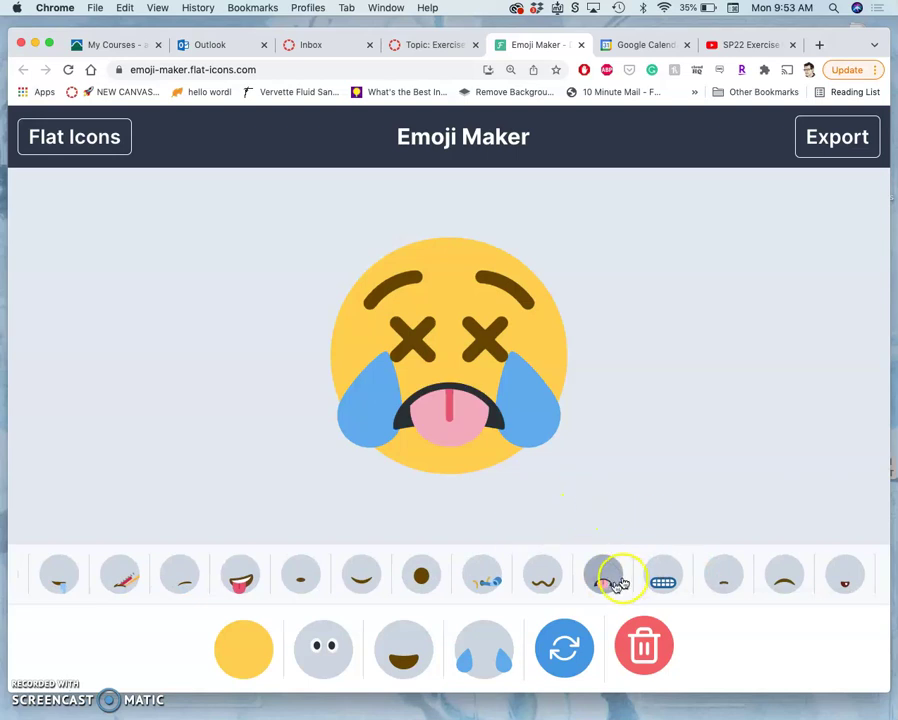
{"action": "left_click", "coordinate": [492, 647]}
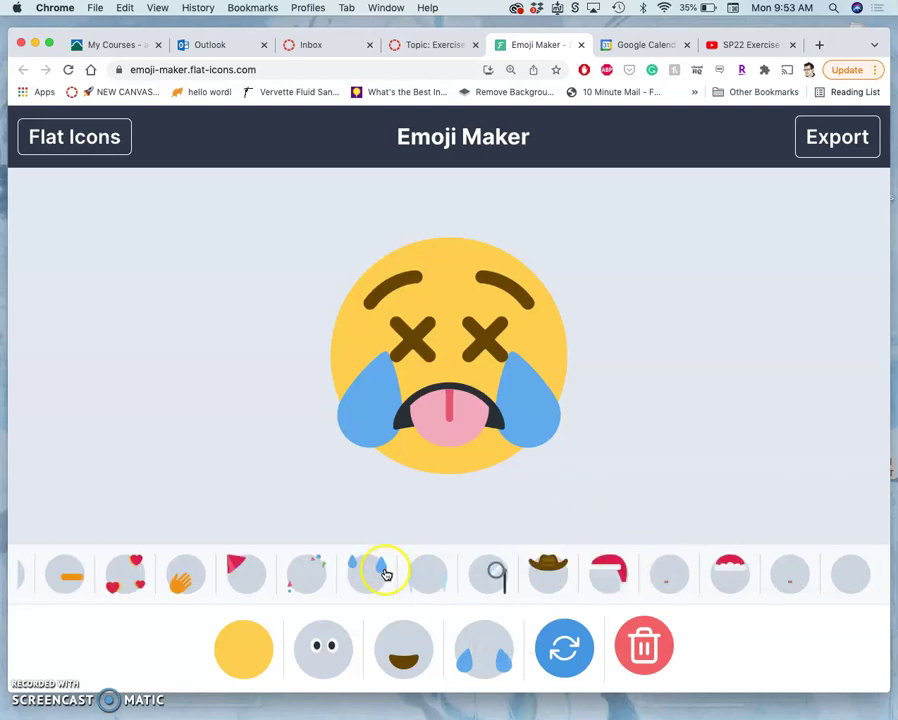
Remove the big tears from the face and add a pink snout.
{"action": "scroll", "coordinate": [382, 594], "scroll_direction": "left", "scroll_amount": 15}
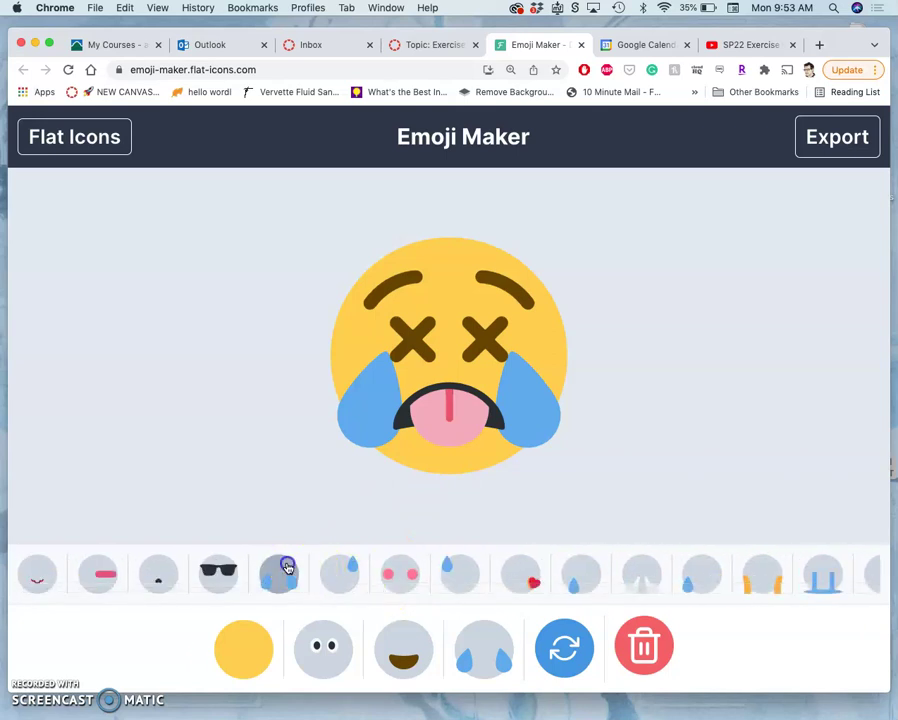
{"action": "left_click", "coordinate": [287, 567]}
{"action": "scroll", "coordinate": [413, 585], "scroll_direction": "right", "scroll_amount": 10}
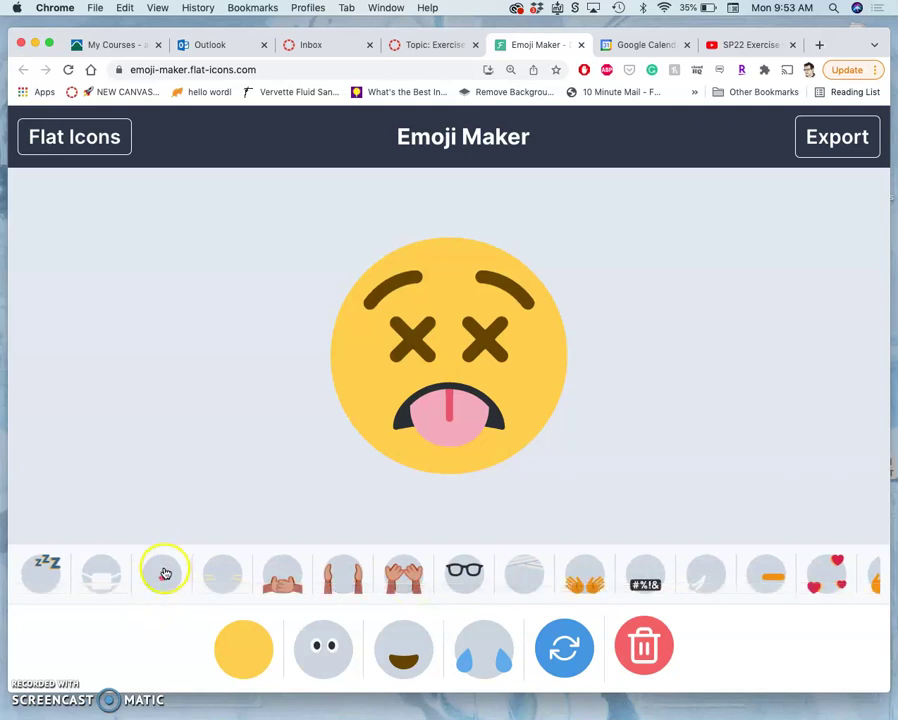
{"action": "left_click", "coordinate": [165, 573]}
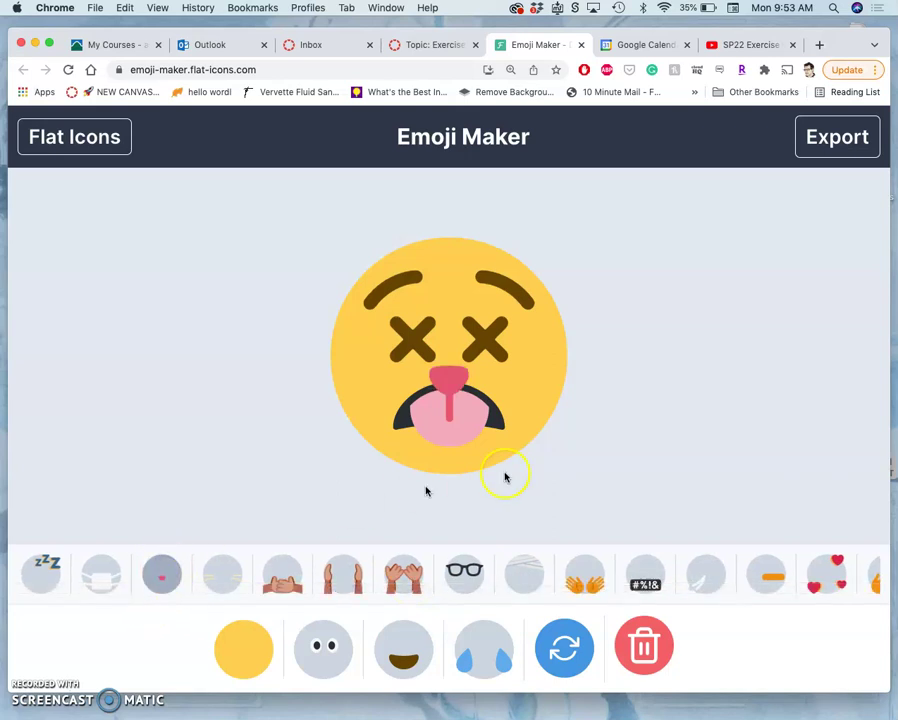
Add cat whiskers across the emoji's cheeks.
{"action": "scroll", "coordinate": [553, 584], "scroll_direction": "right", "scroll_amount": 10}
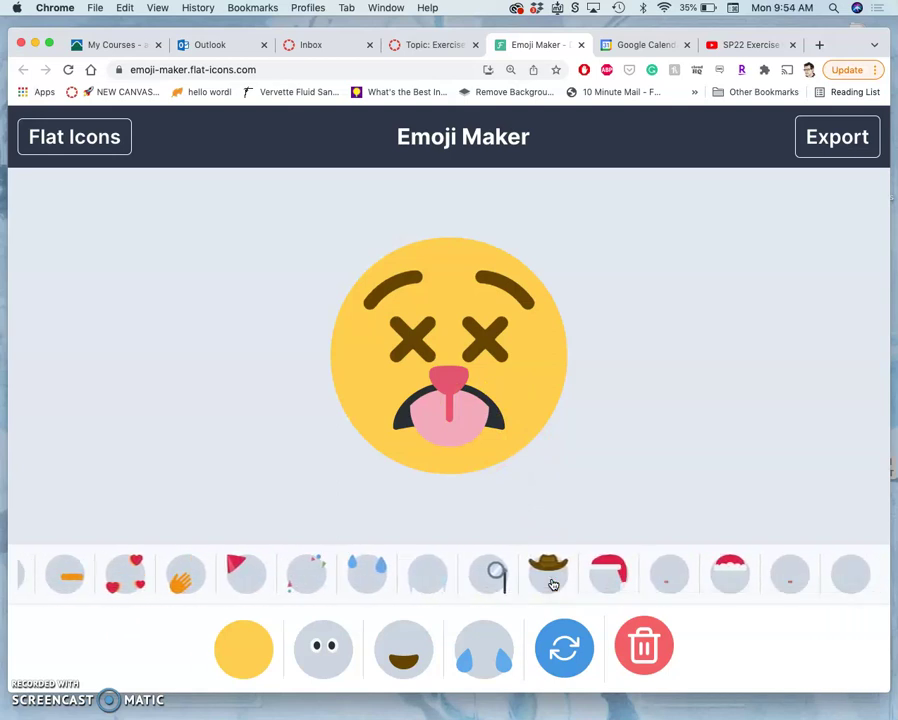
{"action": "scroll", "coordinate": [553, 584], "scroll_direction": "left", "scroll_amount": 5}
{"action": "scroll", "coordinate": [553, 584], "scroll_direction": "left", "scroll_amount": 8}
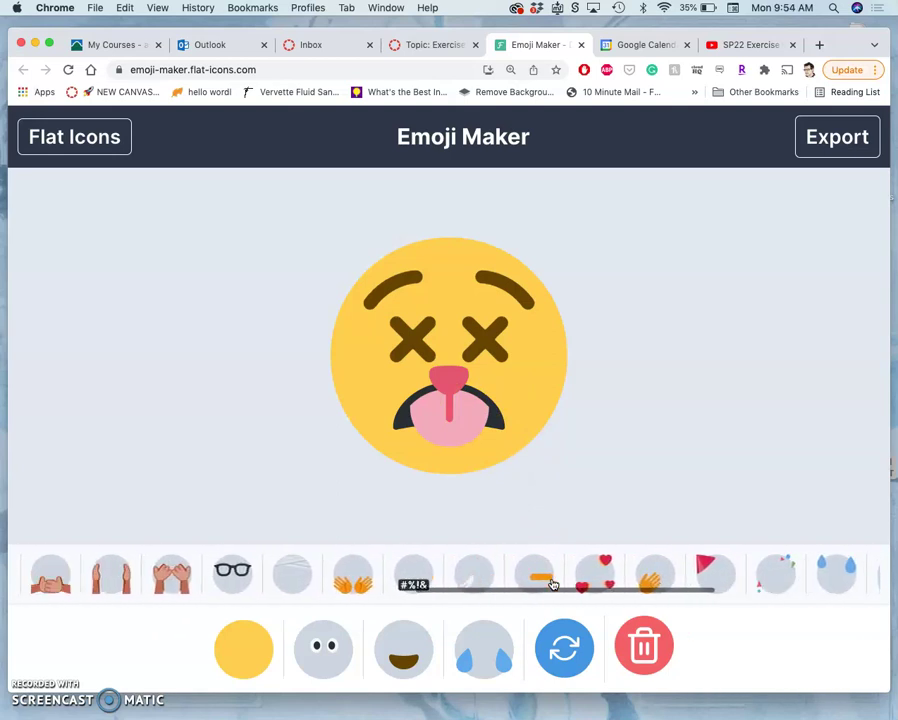
{"action": "left_click_drag", "start_coordinate": [552, 584], "coordinate": [229, 580]}
{"action": "left_click", "coordinate": [229, 580]}
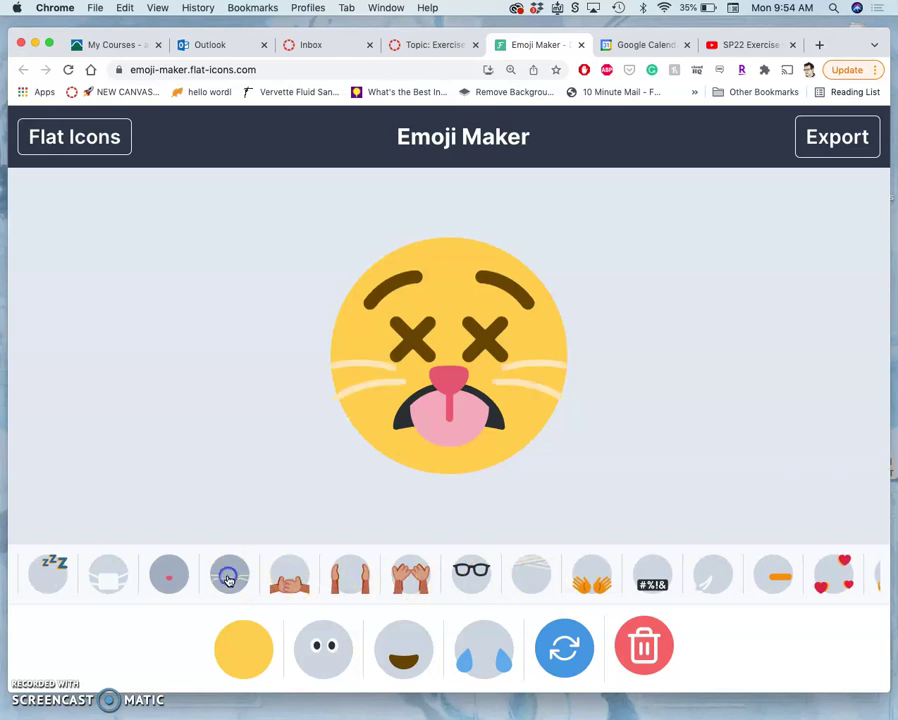
{"action": "scroll", "coordinate": [399, 584], "scroll_direction": "left", "scroll_amount": 3}
{"action": "scroll", "coordinate": [399, 584], "scroll_direction": "left", "scroll_amount": 5}
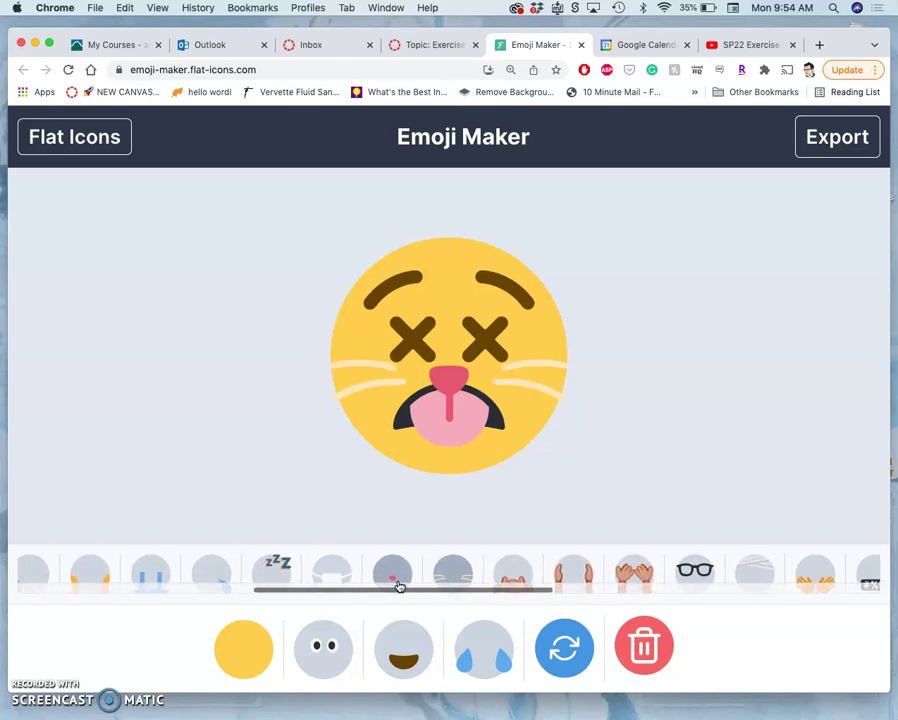
{"action": "left_click", "coordinate": [241, 669]}
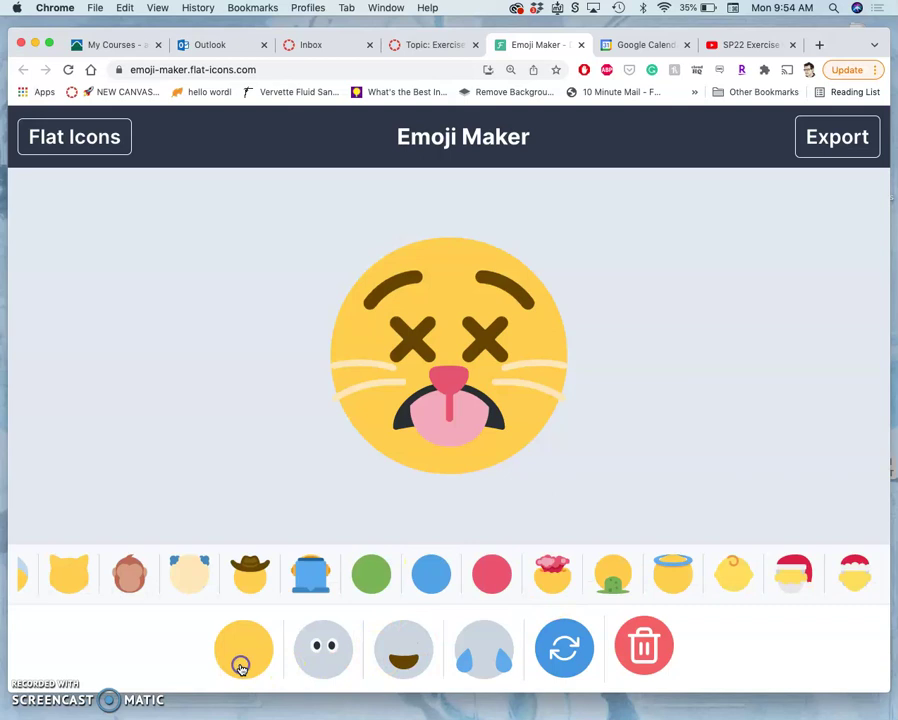
Switch the face base to the pink exploding head, try big white eyes, then choose brown X eyes.
{"action": "left_click", "coordinate": [559, 580]}
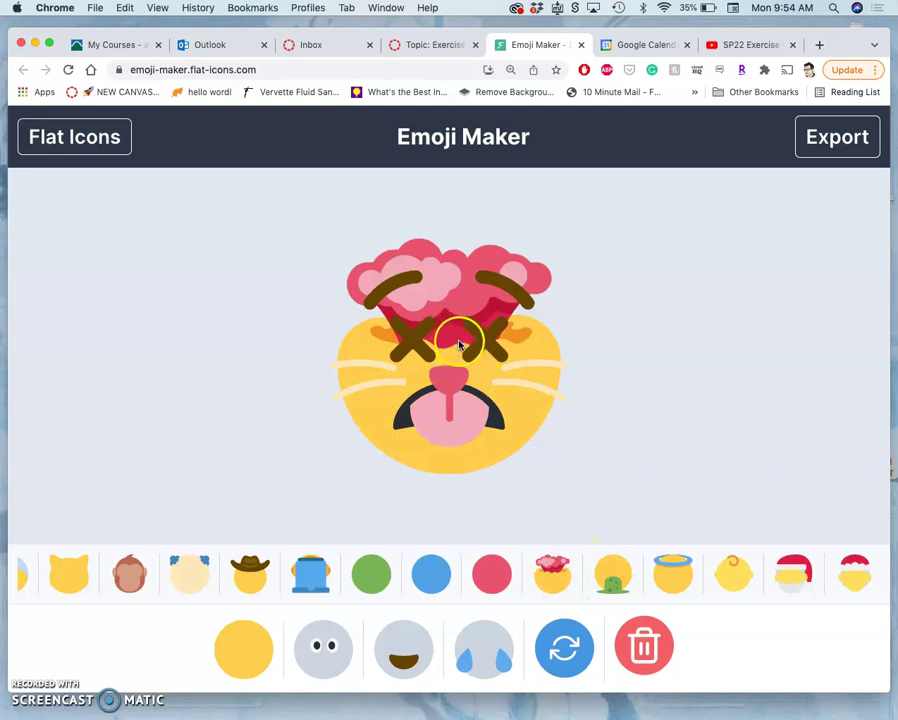
{"action": "left_click", "coordinate": [320, 648]}
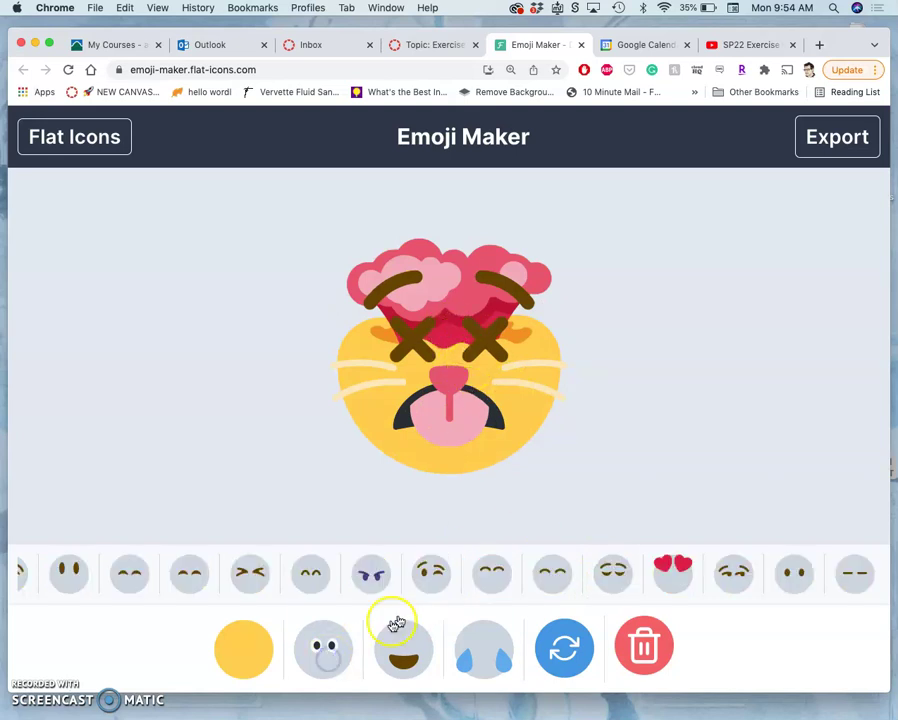
{"action": "scroll", "coordinate": [398, 590], "scroll_direction": "left", "scroll_amount": 5}
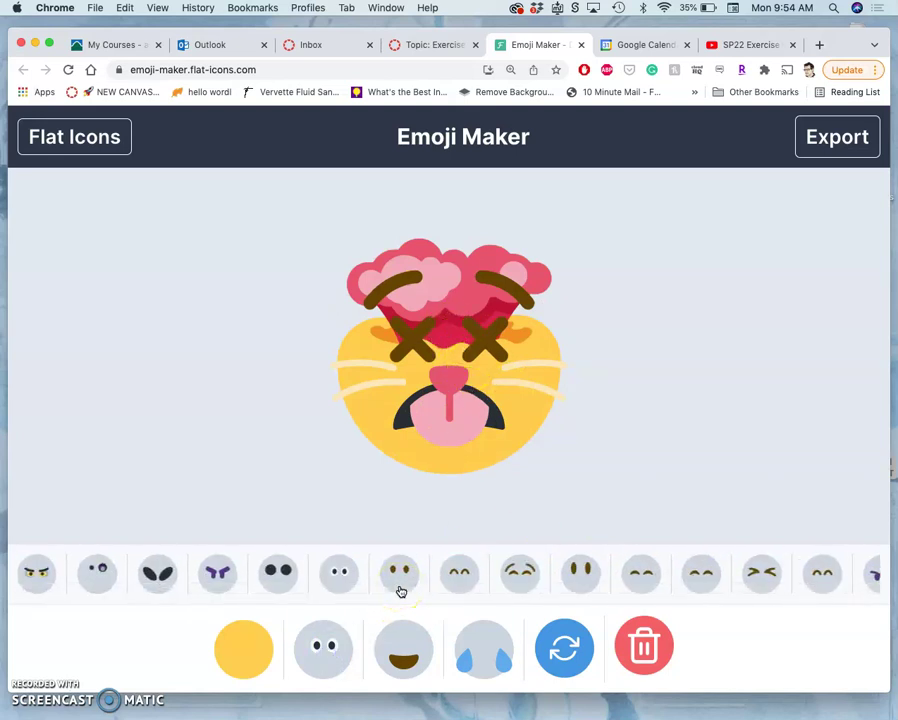
{"action": "scroll", "coordinate": [400, 590], "scroll_direction": "right", "scroll_amount": 10}
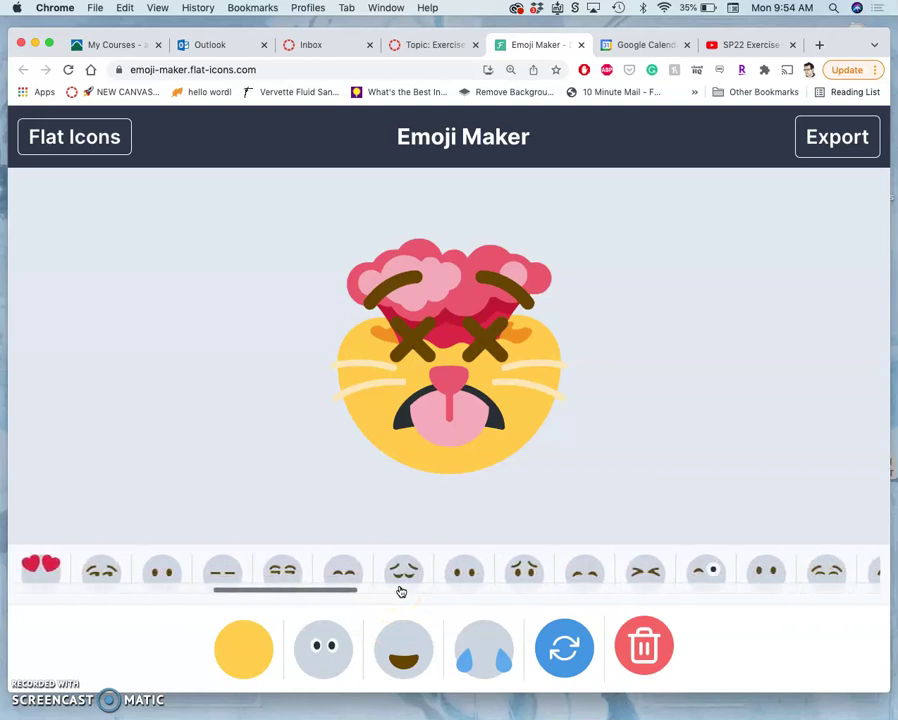
{"action": "scroll", "coordinate": [400, 590], "scroll_direction": "right", "scroll_amount": 10}
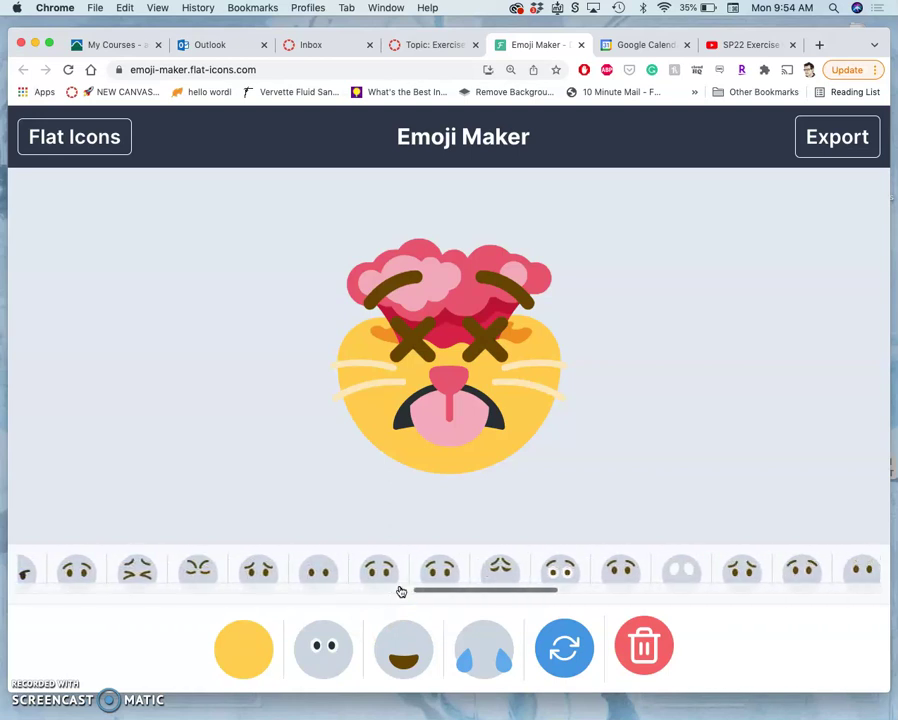
{"action": "left_click", "coordinate": [487, 558]}
{"action": "left_click", "coordinate": [507, 573]}
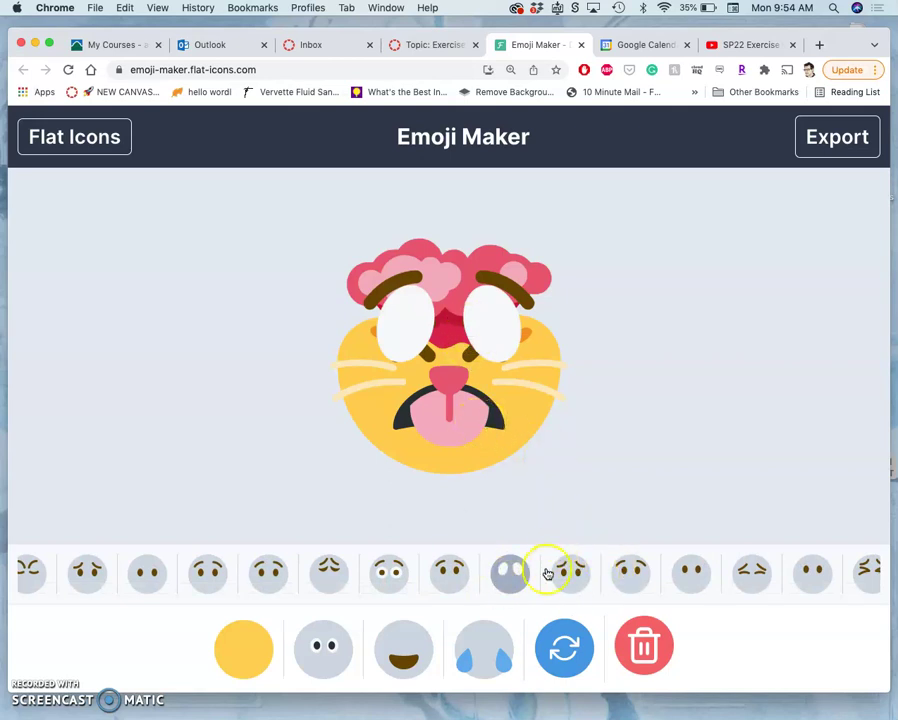
{"action": "scroll", "coordinate": [547, 573], "scroll_direction": "right", "scroll_amount": 10}
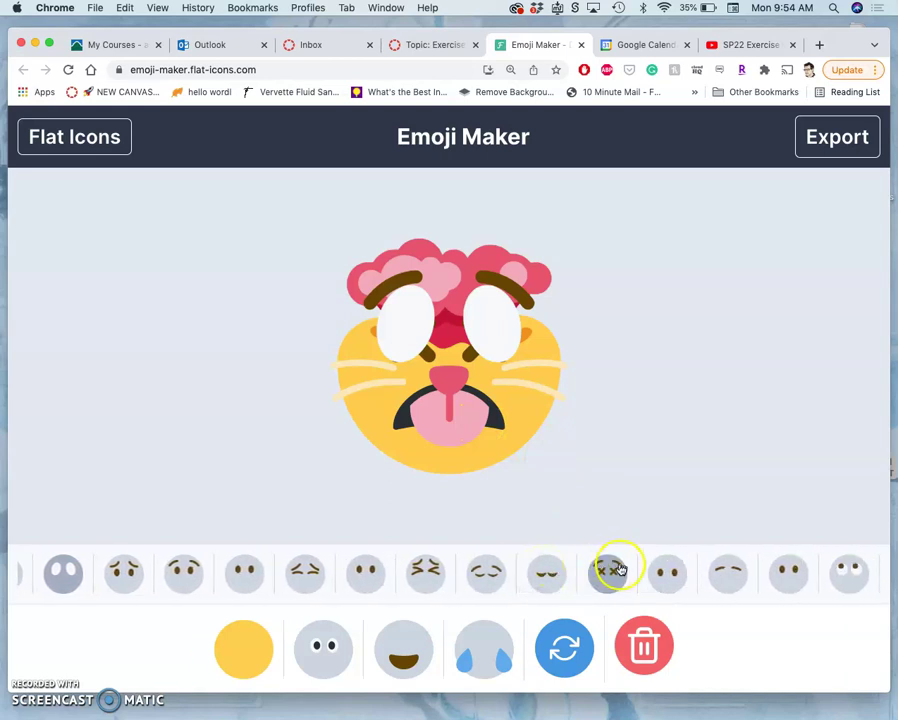
{"action": "left_click", "coordinate": [614, 570]}
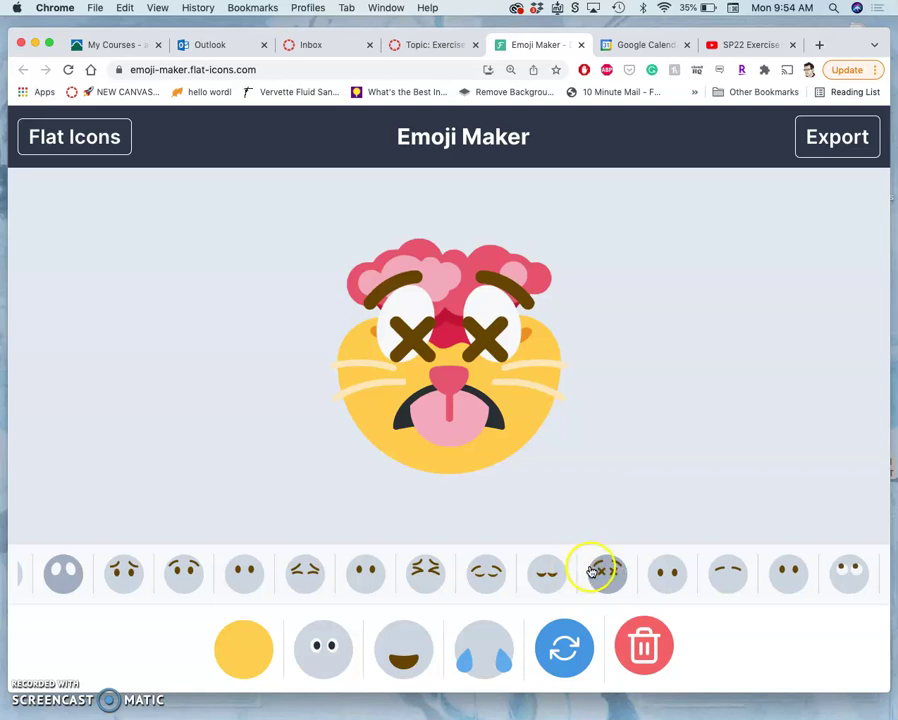
Add the dripping icicles accessory to the X-eyed exploding-brain cat face.
{"action": "left_click", "coordinate": [503, 657]}
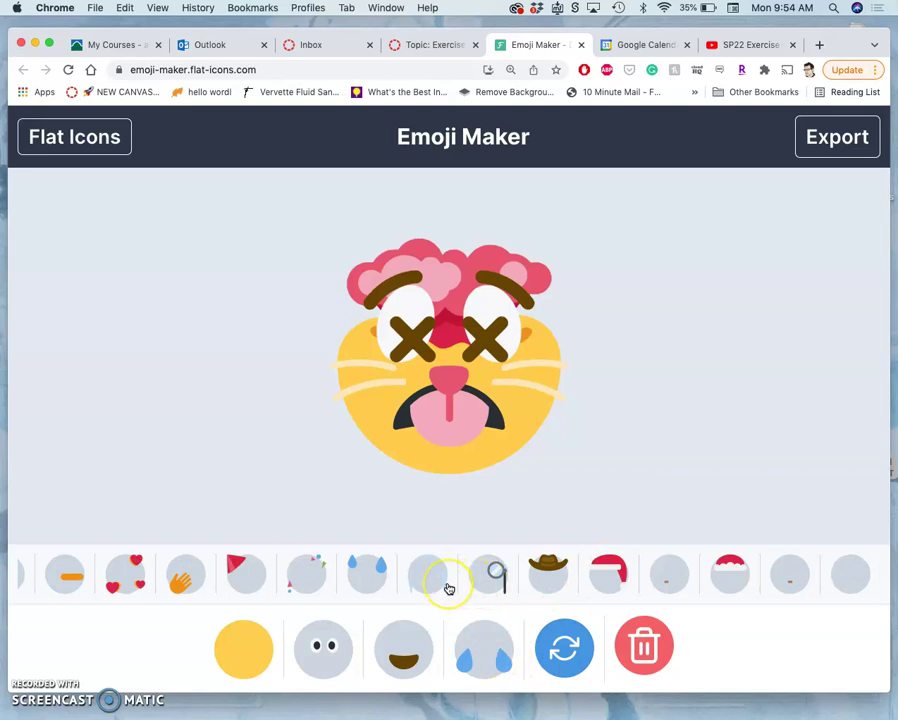
{"action": "scroll", "coordinate": [449, 589], "scroll_direction": "left", "scroll_amount": 3}
{"action": "scroll", "coordinate": [449, 589], "scroll_direction": "right", "scroll_amount": 3}
{"action": "left_click", "coordinate": [433, 576]}
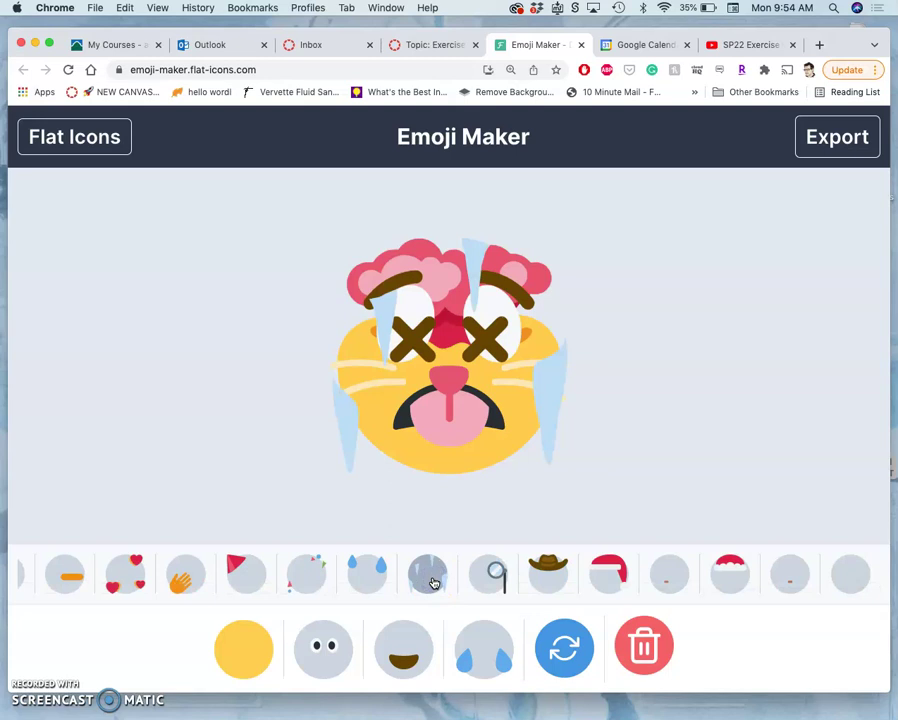
{"action": "scroll", "coordinate": [487, 570], "scroll_direction": "left", "scroll_amount": 2}
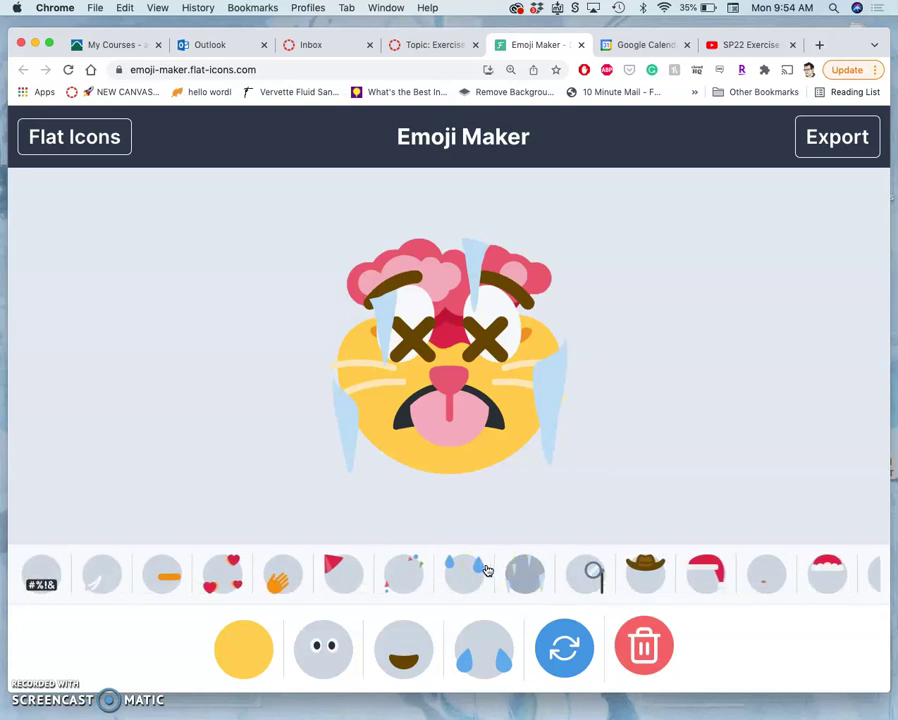
{"action": "scroll", "coordinate": [487, 570], "scroll_direction": "left", "scroll_amount": 5}
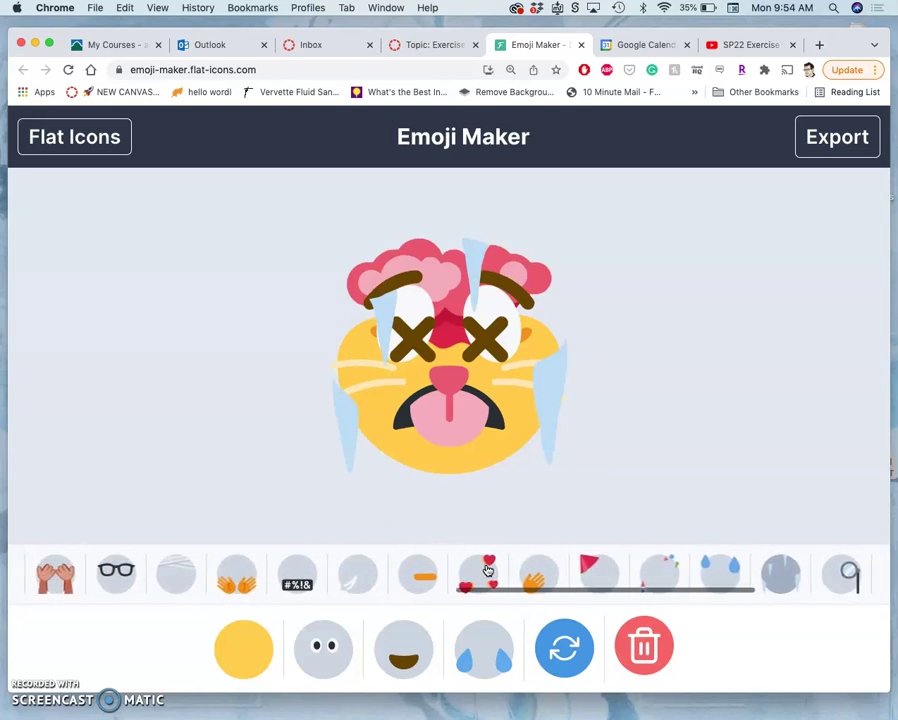
{"action": "scroll", "coordinate": [487, 570], "scroll_direction": "left", "scroll_amount": 12}
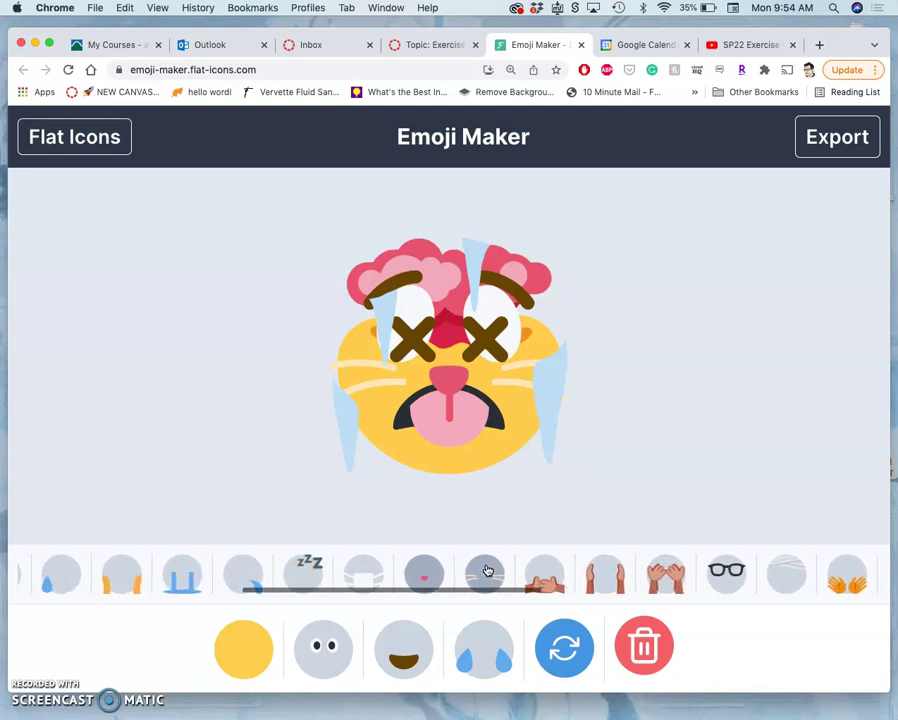
{"action": "scroll", "coordinate": [487, 570], "scroll_direction": "left", "scroll_amount": 2}
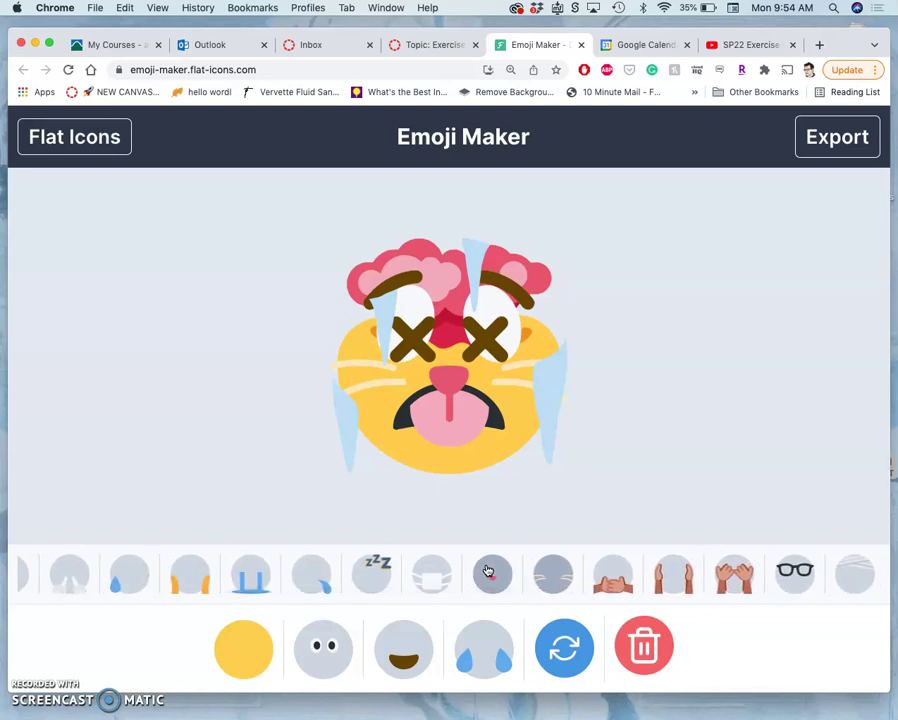
{"action": "scroll", "coordinate": [487, 570], "scroll_direction": "right", "scroll_amount": 4}
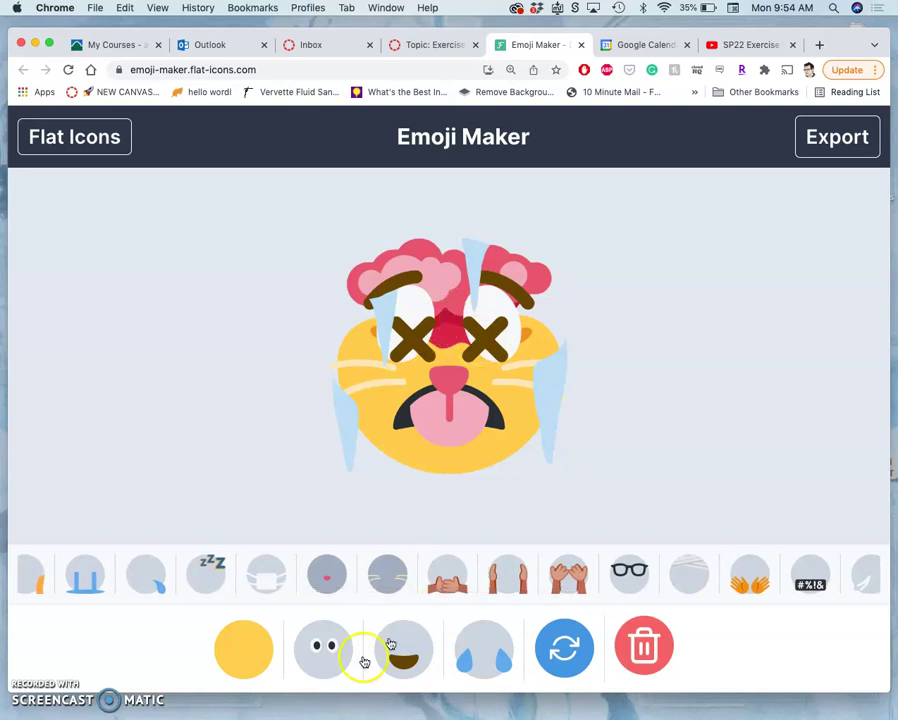
{"action": "left_click", "coordinate": [333, 662]}
{"action": "scroll", "coordinate": [622, 577], "scroll_direction": "right", "scroll_amount": 5}
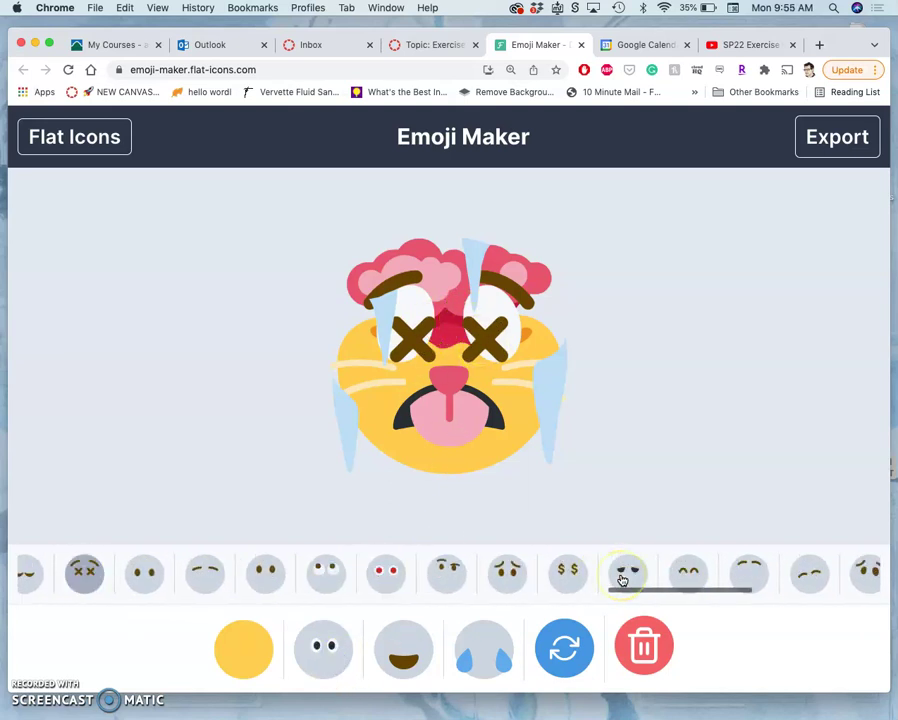
{"action": "scroll", "coordinate": [620, 576], "scroll_direction": "right", "scroll_amount": 8}
{"action": "scroll", "coordinate": [530, 582], "scroll_direction": "left", "scroll_amount": 9}
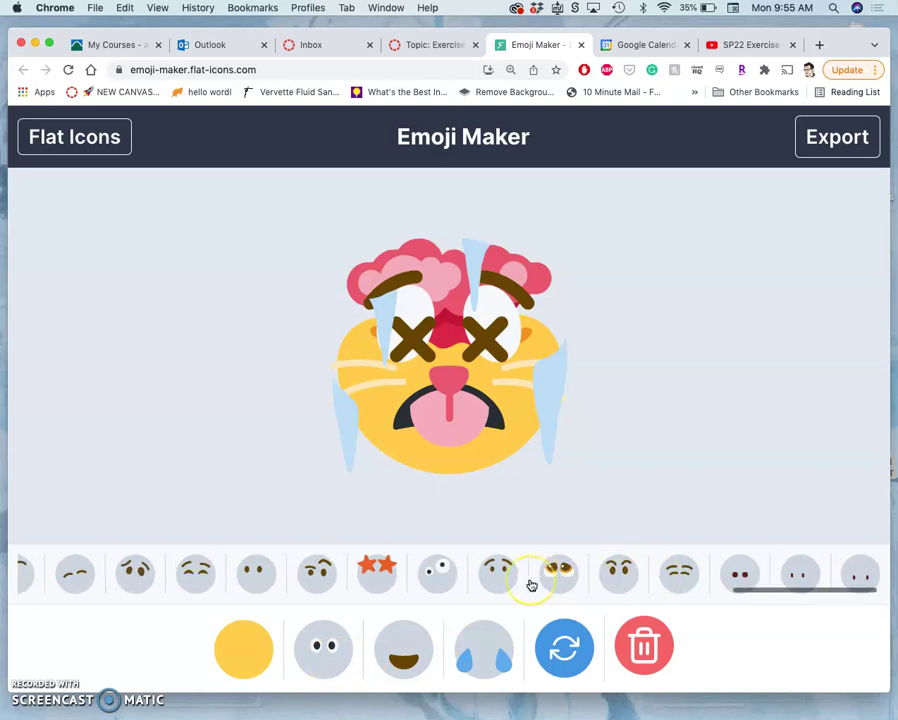
{"action": "scroll", "coordinate": [531, 585], "scroll_direction": "left", "scroll_amount": 7}
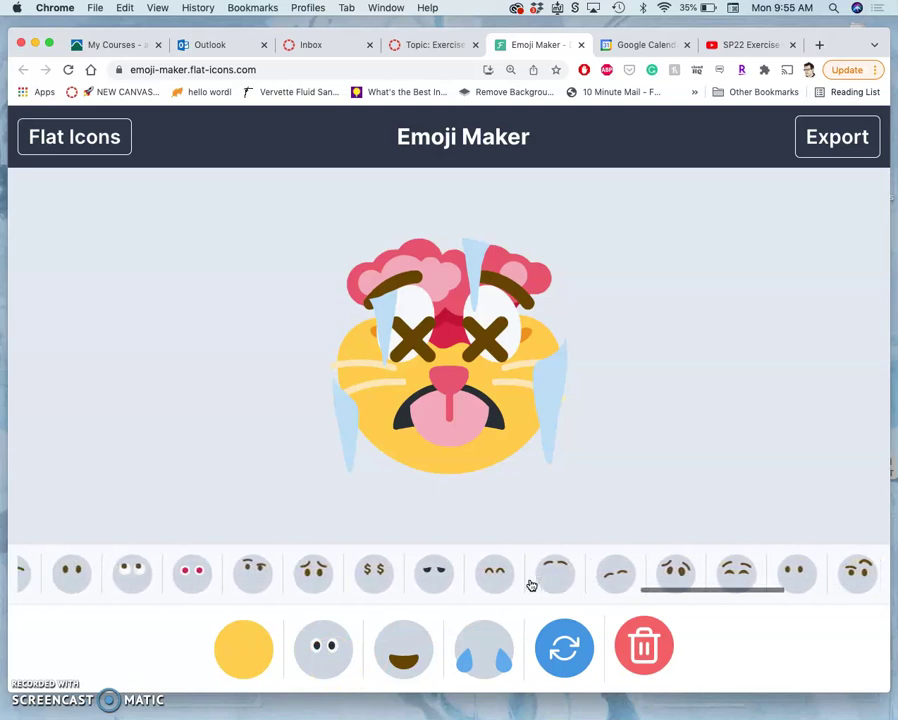
{"action": "scroll", "coordinate": [531, 585], "scroll_direction": "left", "scroll_amount": 4}
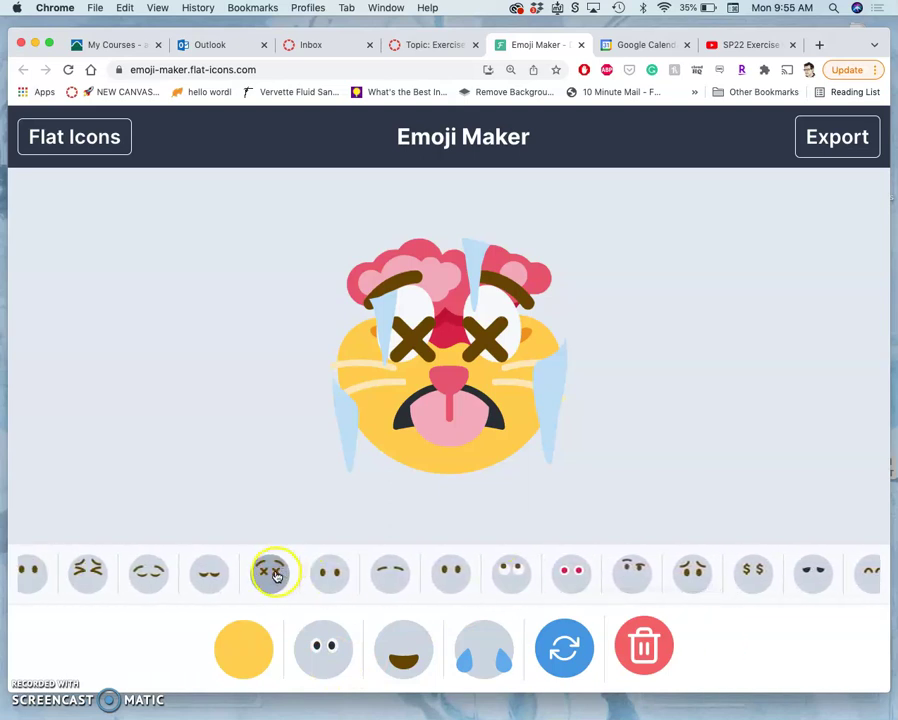
{"action": "left_click", "coordinate": [275, 575]}
{"action": "left_click", "coordinate": [275, 575]}
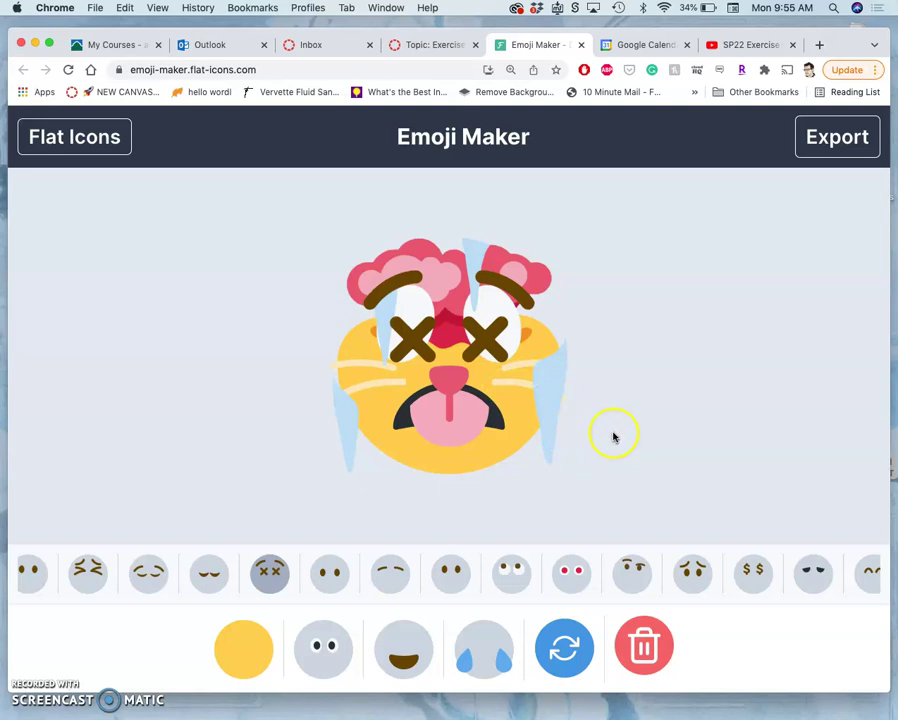
{"action": "key", "text": "super+equal"}
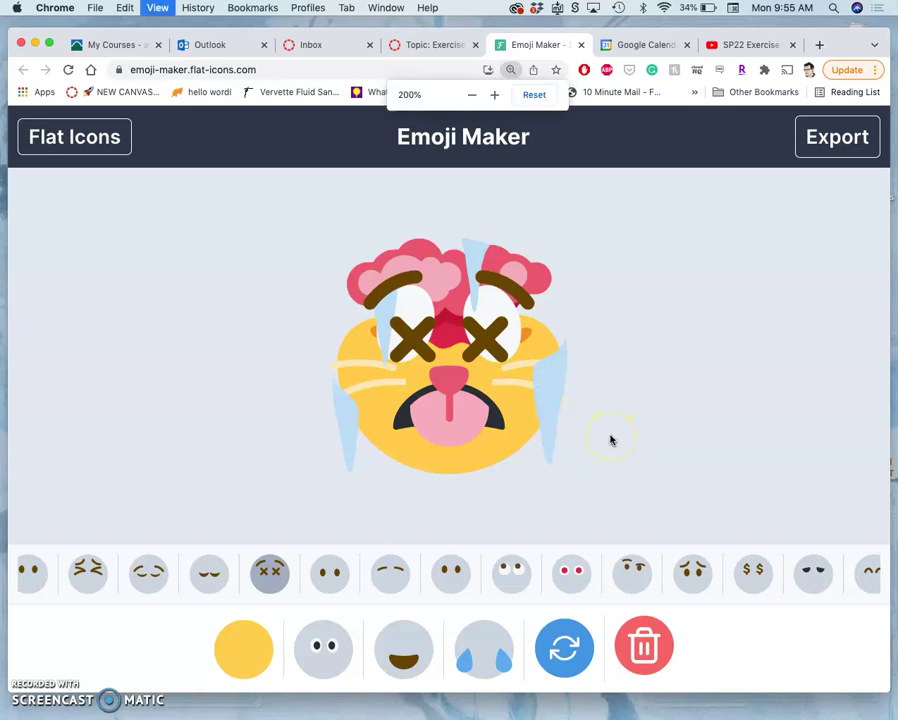
{"action": "key", "text": "super+minus"}
{"action": "key", "text": "super+minus"}
{"action": "key", "text": "super+minus"}
{"action": "key", "text": "super+equal"}
{"action": "key", "text": "super+equal"}
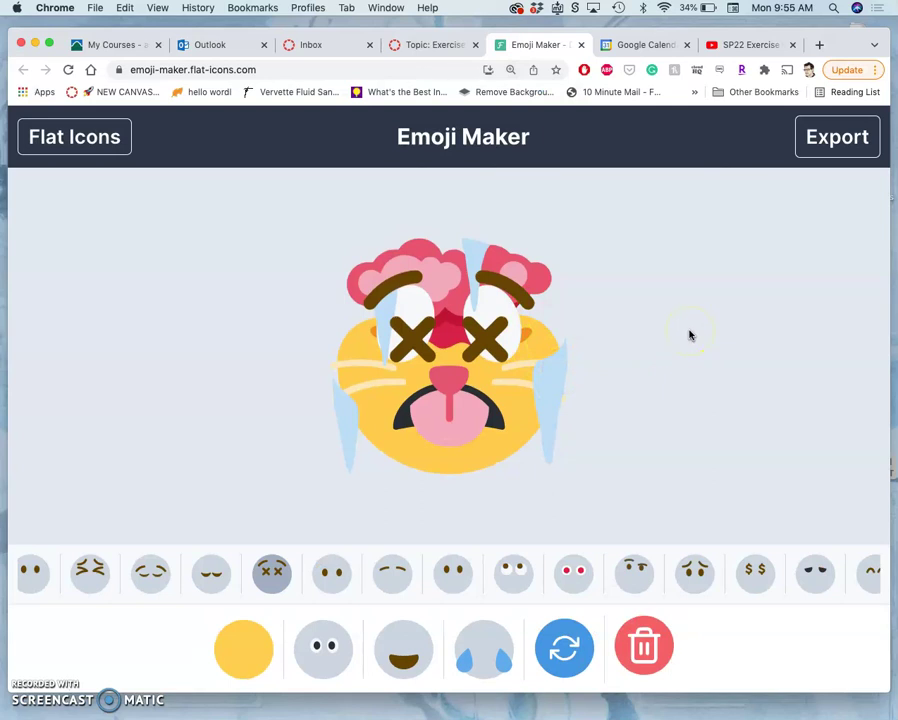
Export and download the emoji as a PNG, then screenshot the emoji area.
{"action": "left_click", "coordinate": [832, 140]}
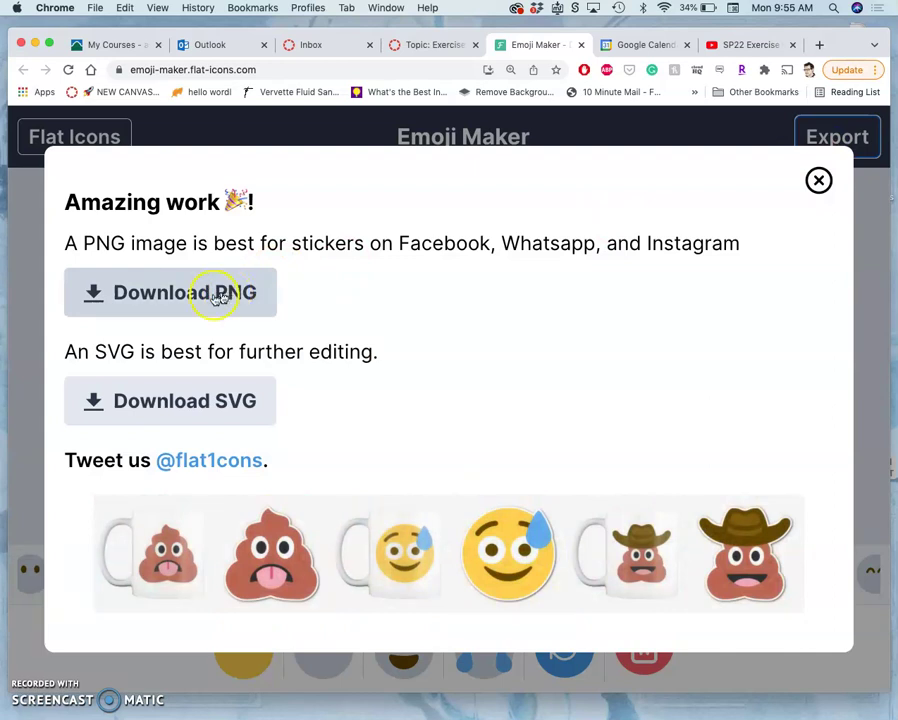
{"action": "left_click", "coordinate": [201, 302]}
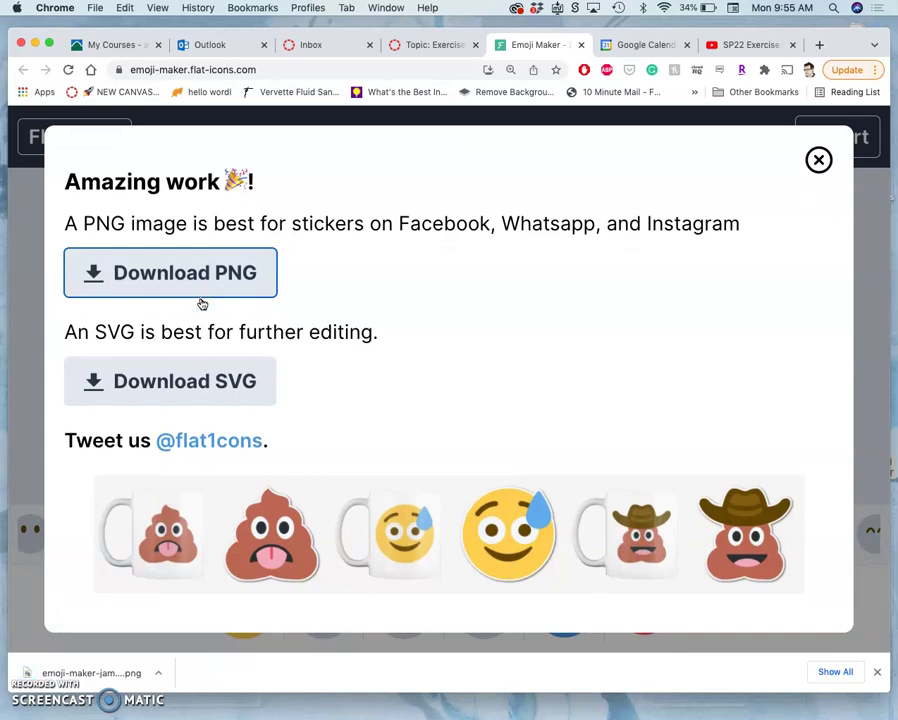
{"action": "left_click", "coordinate": [198, 288]}
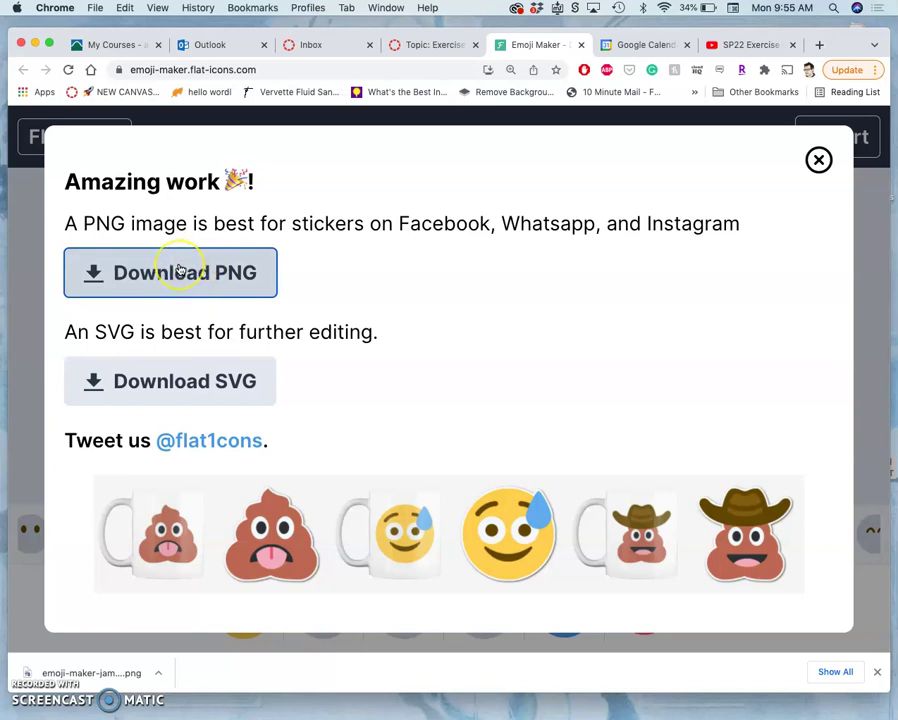
{"action": "left_click", "coordinate": [819, 160]}
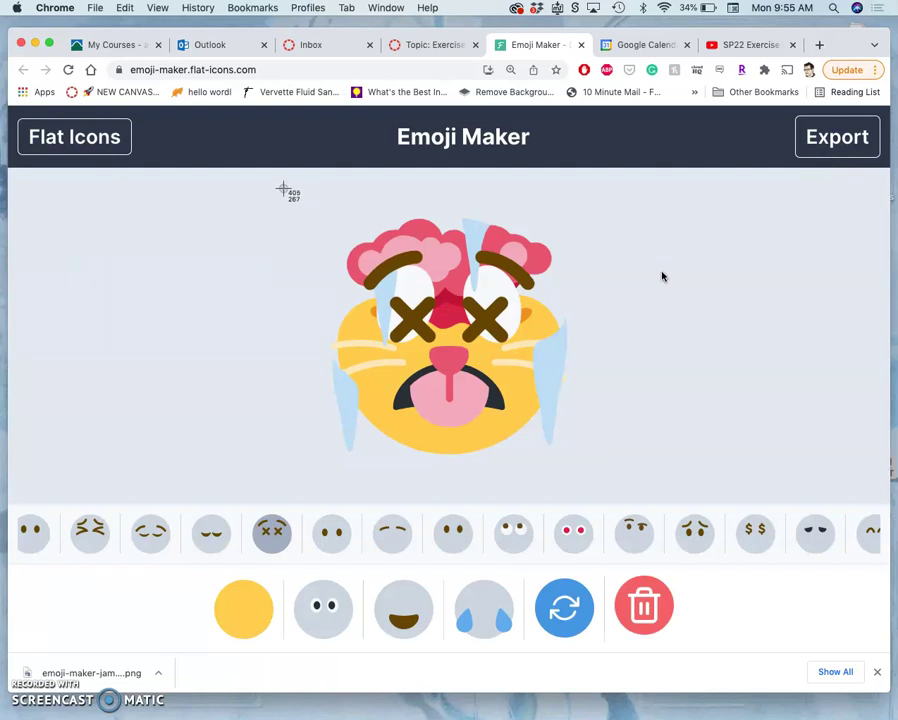
{"action": "left_click_drag", "start_coordinate": [285, 186], "coordinate": [603, 496]}
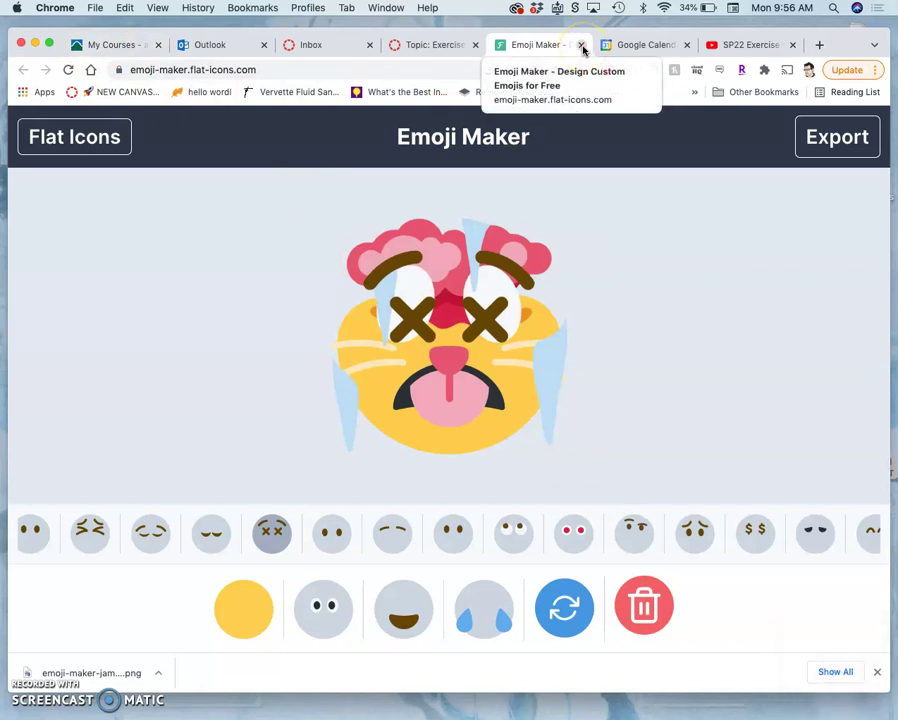
Back in the course discussion, start a reply and paste the name line and 'Screengrab from Emoji Maker' caption.
{"action": "left_click", "coordinate": [582, 45]}
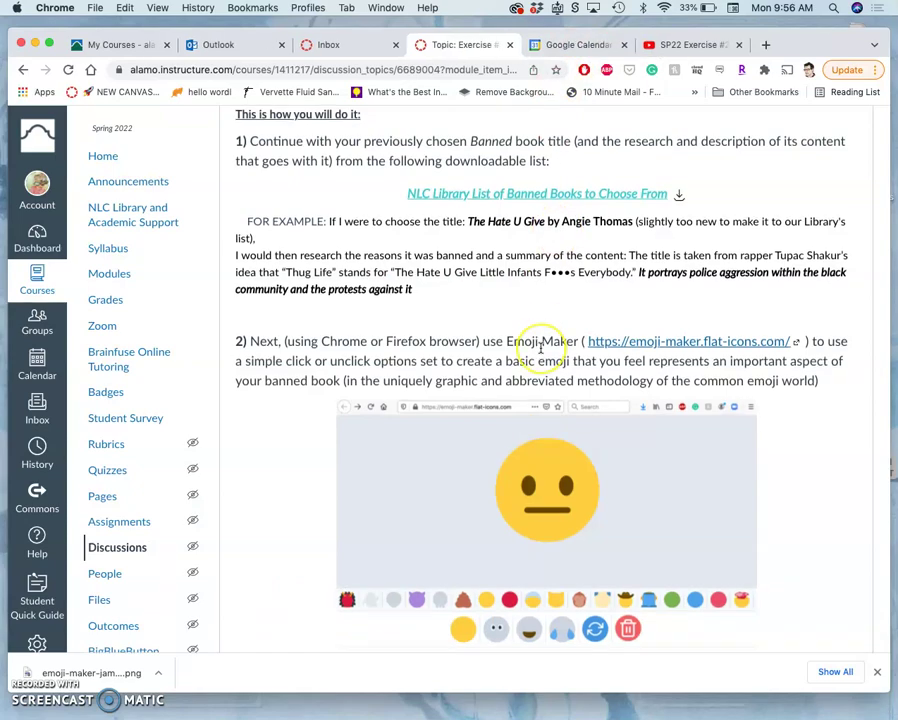
{"action": "scroll", "coordinate": [541, 348], "scroll_direction": "down", "scroll_amount": 20}
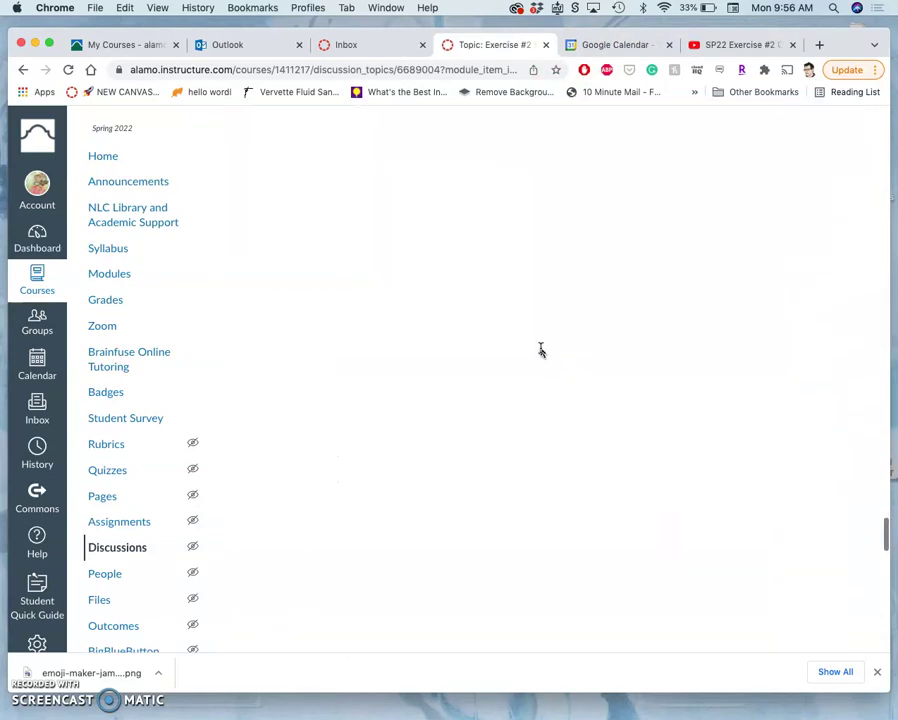
{"action": "scroll", "coordinate": [541, 348], "scroll_direction": "down", "scroll_amount": 10}
{"action": "scroll", "coordinate": [541, 348], "scroll_direction": "up", "scroll_amount": 10}
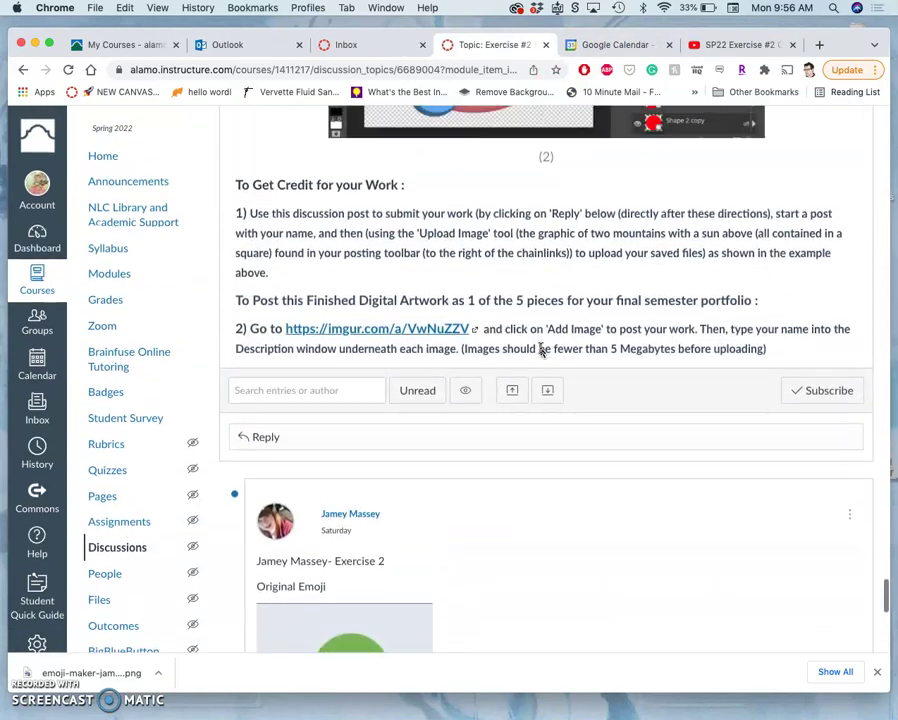
{"action": "scroll", "coordinate": [541, 348], "scroll_direction": "down", "scroll_amount": 6}
{"action": "scroll", "coordinate": [541, 348], "scroll_direction": "up", "scroll_amount": 3}
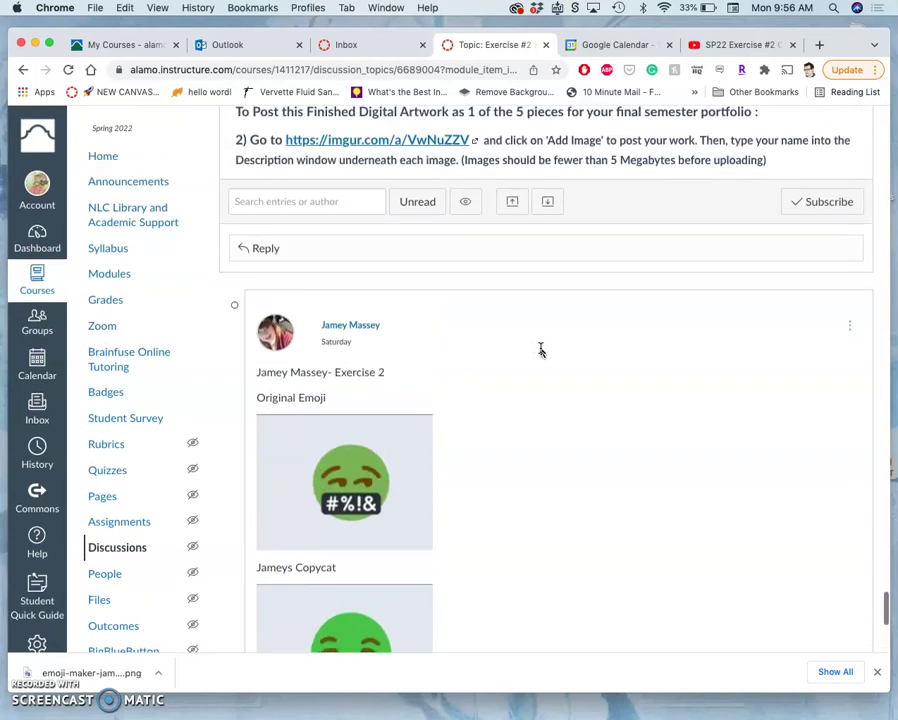
{"action": "scroll", "coordinate": [541, 348], "scroll_direction": "up", "scroll_amount": 1}
{"action": "left_click", "coordinate": [326, 276]}
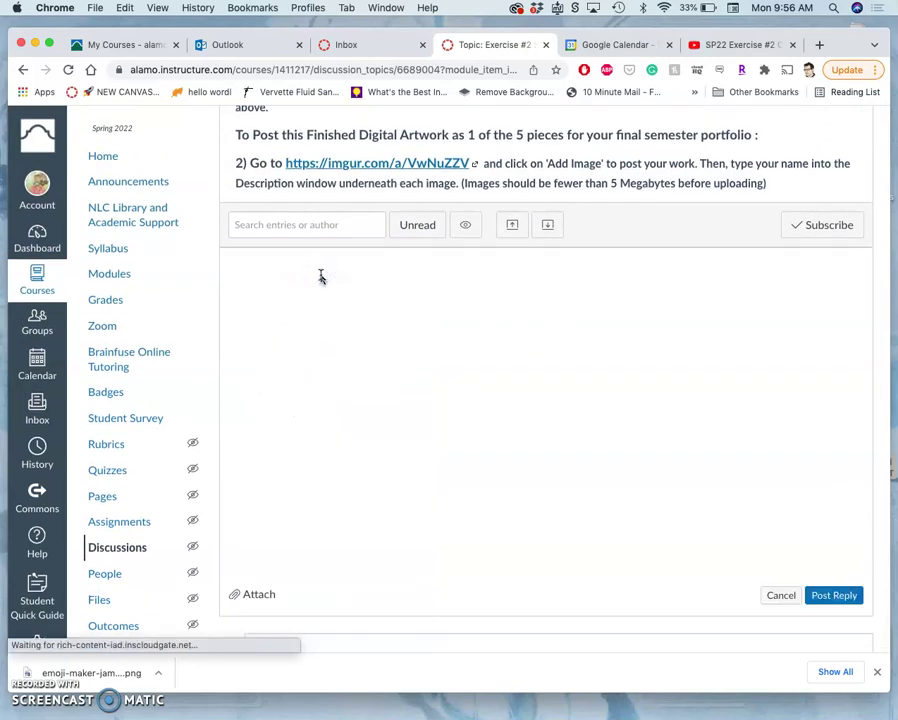
{"action": "left_click", "coordinate": [301, 359]}
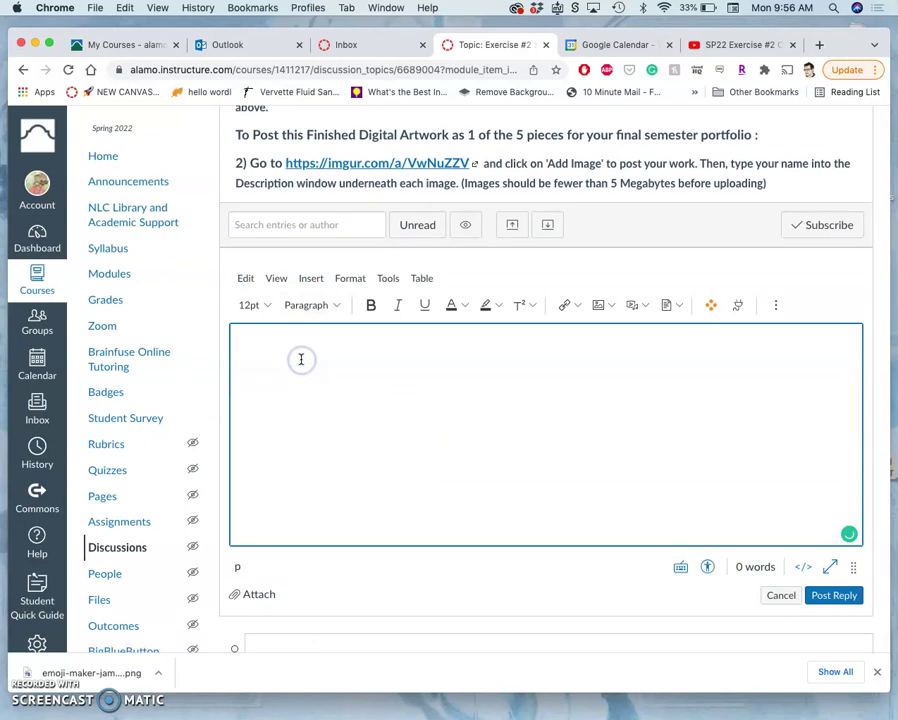
{"action": "type", "text": "Karl Frey Screengrab from Emoji Maker"}
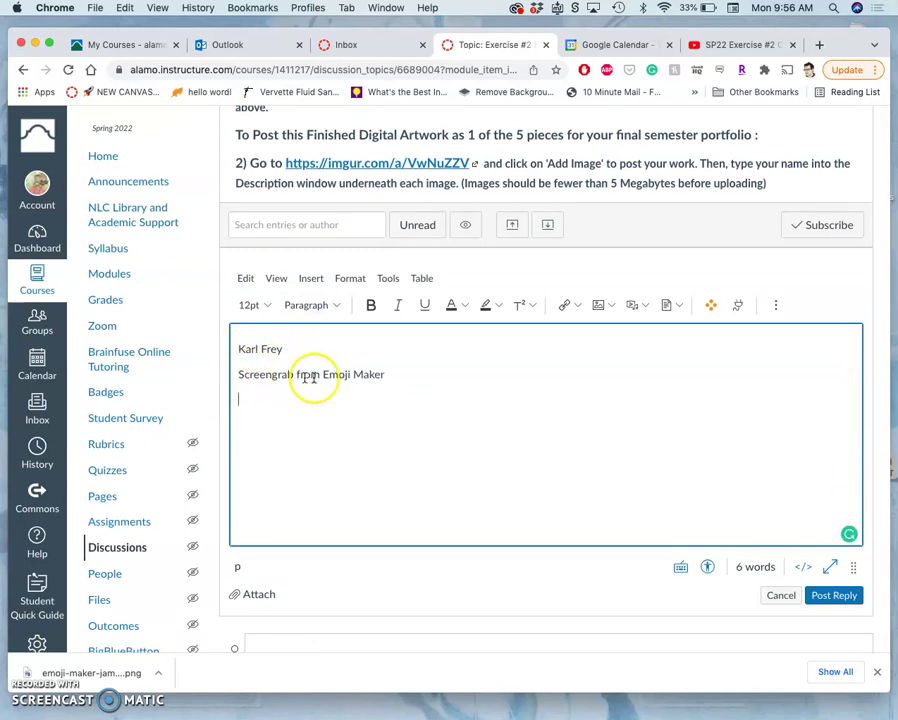
Upload the latest desktop screenshot of the emoji and insert it into the reply.
{"action": "left_click", "coordinate": [598, 306]}
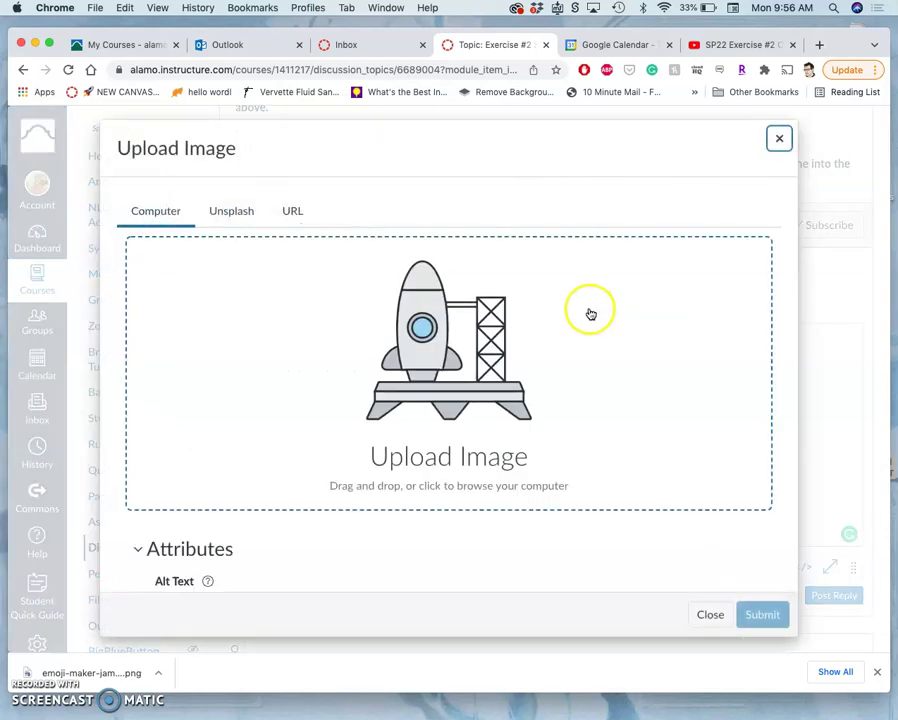
{"action": "key", "text": "F11"}
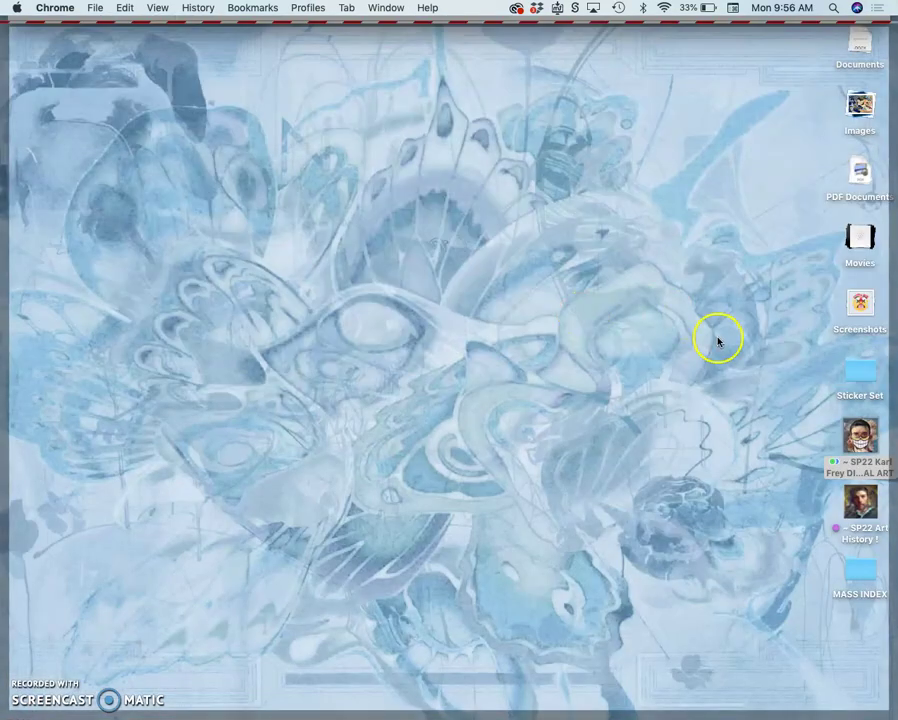
{"action": "left_click", "coordinate": [860, 300]}
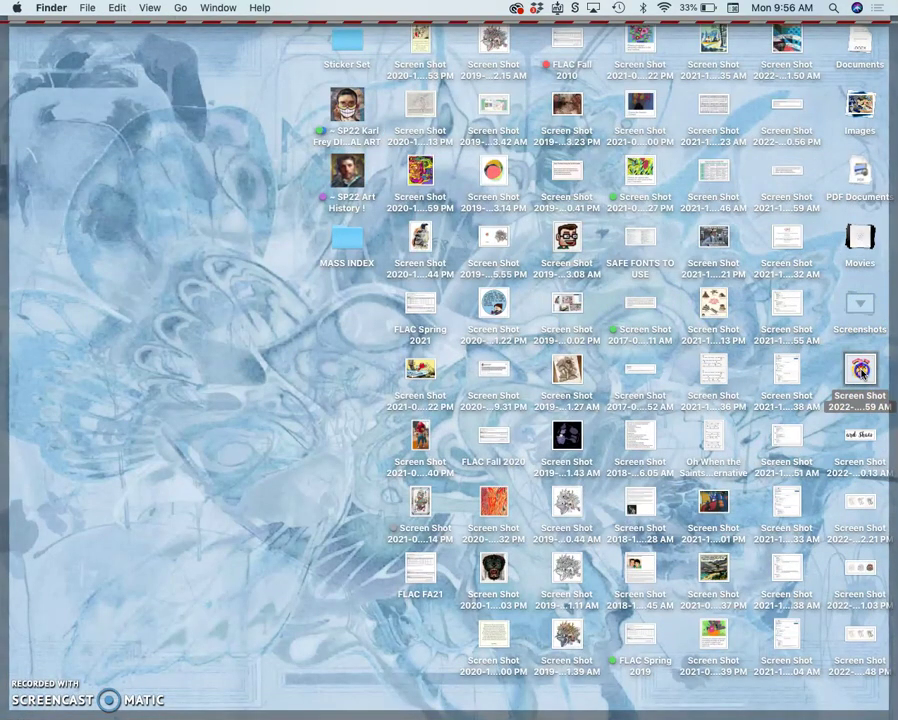
{"action": "left_click_drag", "start_coordinate": [862, 370], "coordinate": [478, 368]}
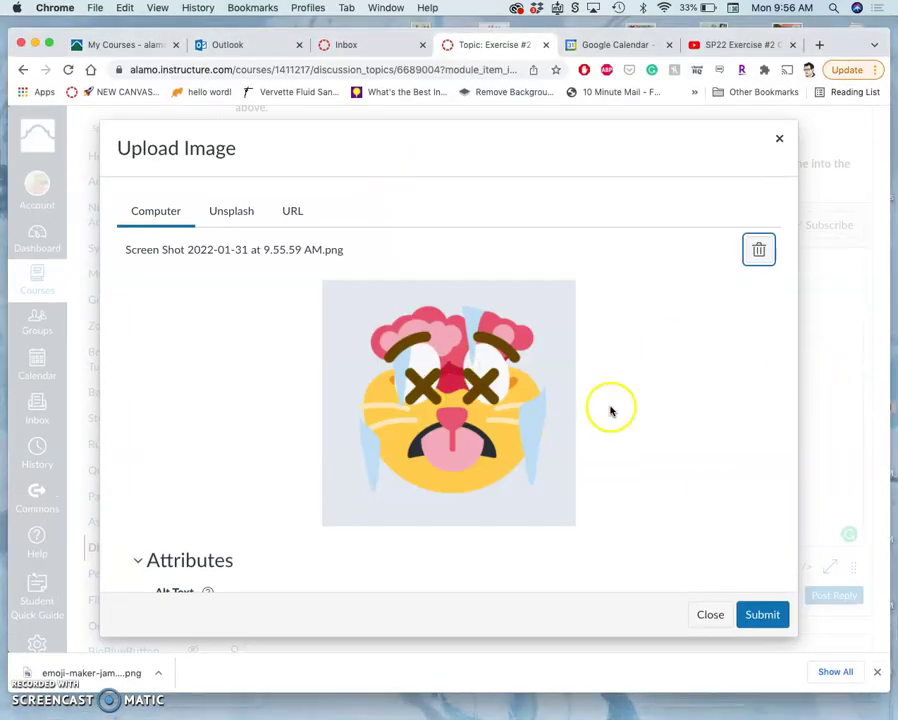
{"action": "left_click", "coordinate": [764, 614]}
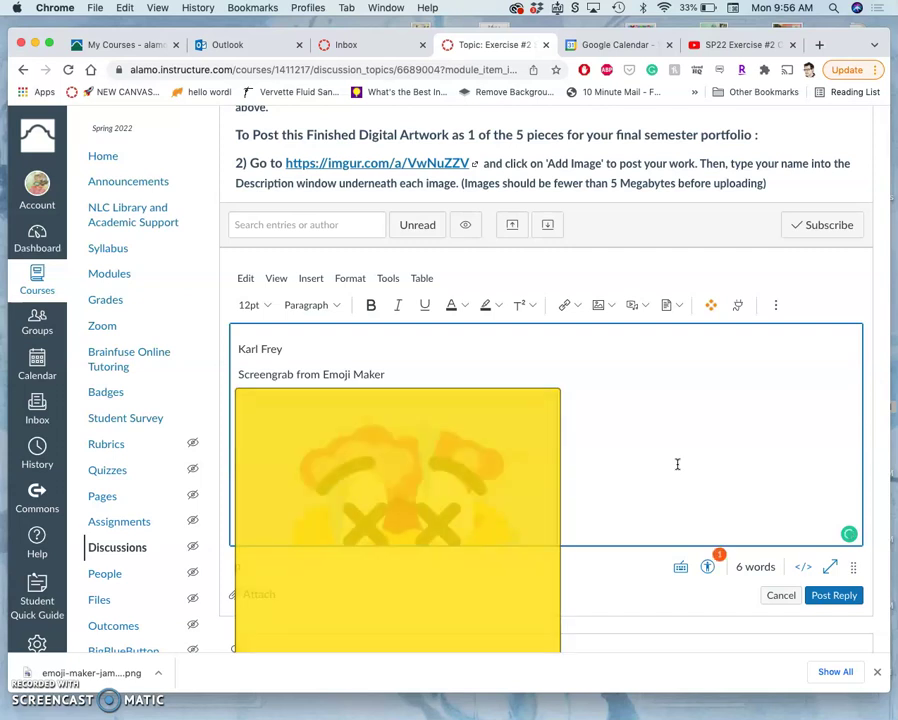
Shrink the emoji image to a smaller size and post the reply.
{"action": "left_click", "coordinate": [519, 466]}
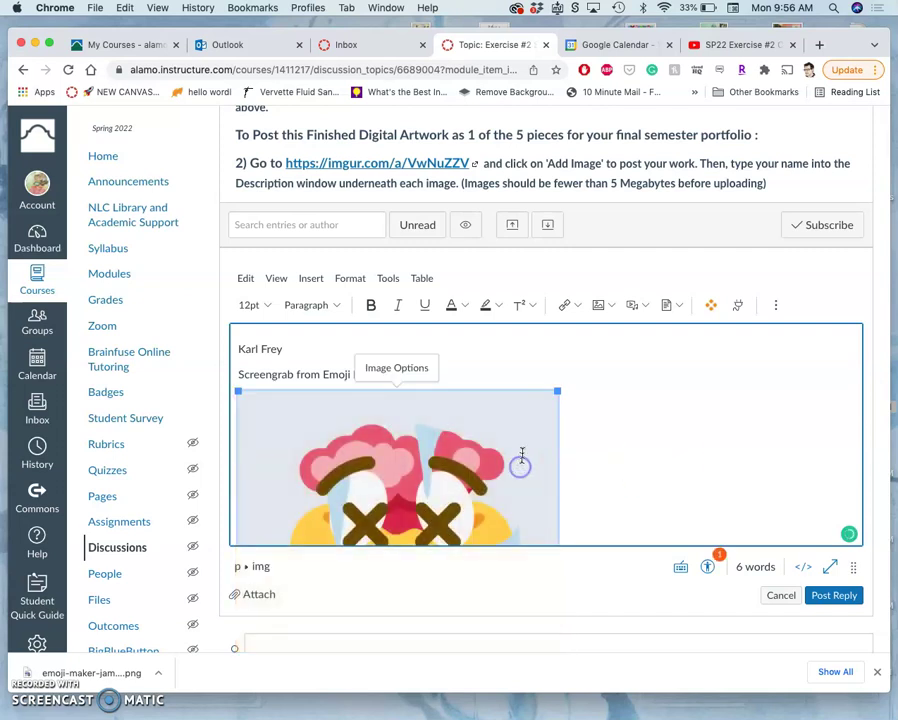
{"action": "left_click_drag", "start_coordinate": [558, 391], "coordinate": [473, 443]}
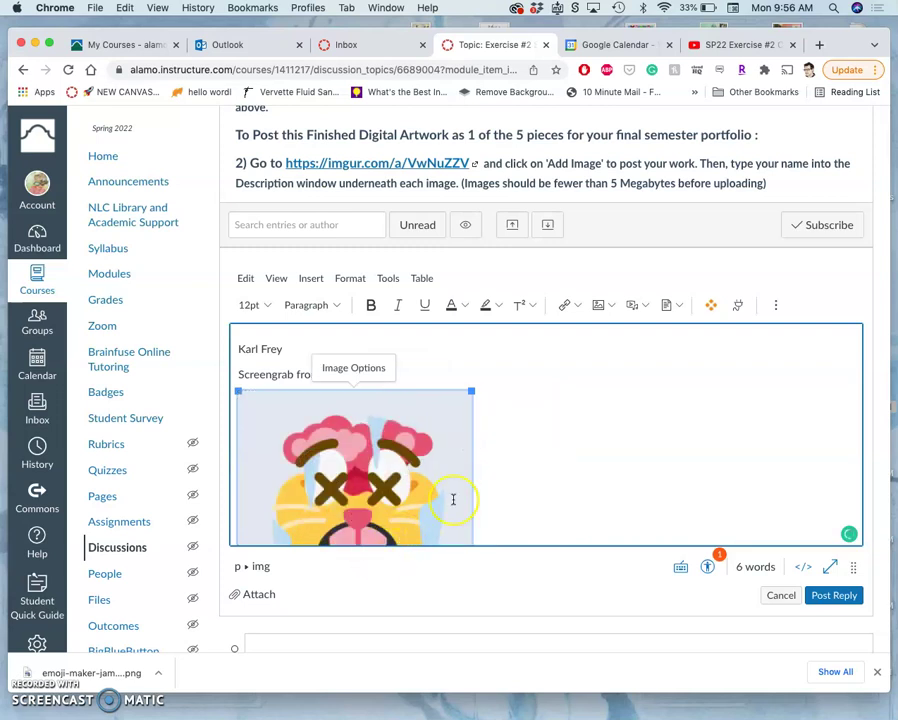
{"action": "scroll", "coordinate": [453, 499], "scroll_direction": "down", "scroll_amount": 2}
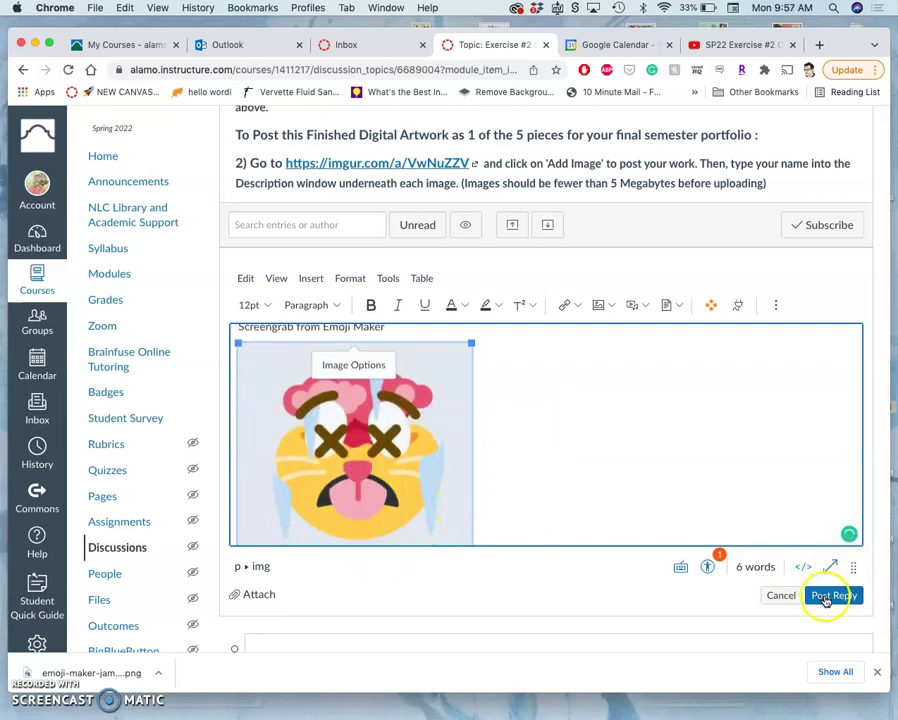
{"action": "left_click", "coordinate": [828, 597]}
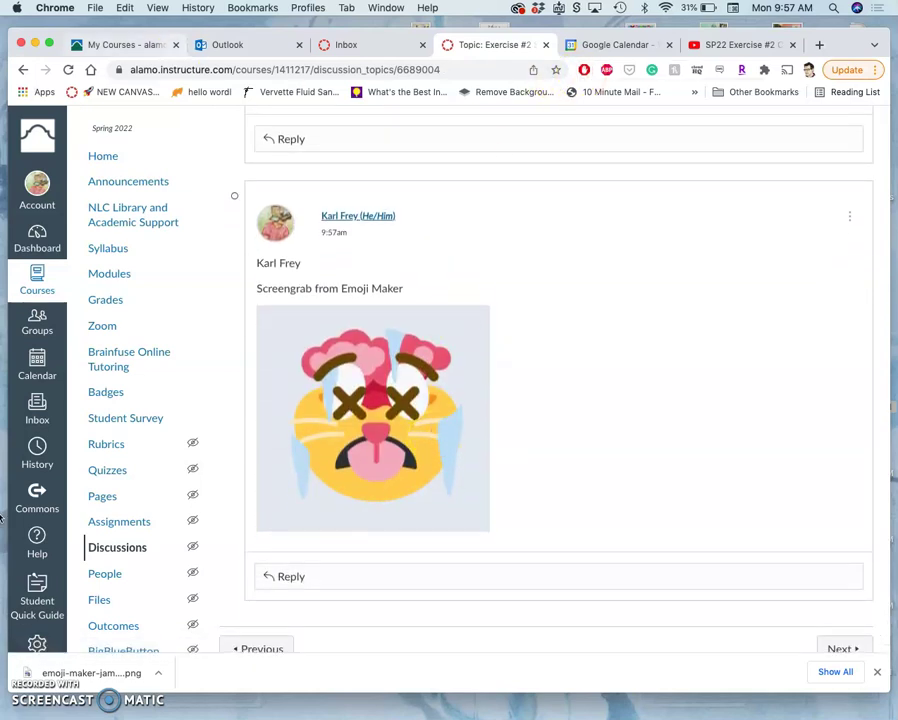
Open the downloaded emoji-maker-jamstack-studio.png in Preview and enlarge its window.
{"action": "mouse_move", "coordinate": [2, 515]}
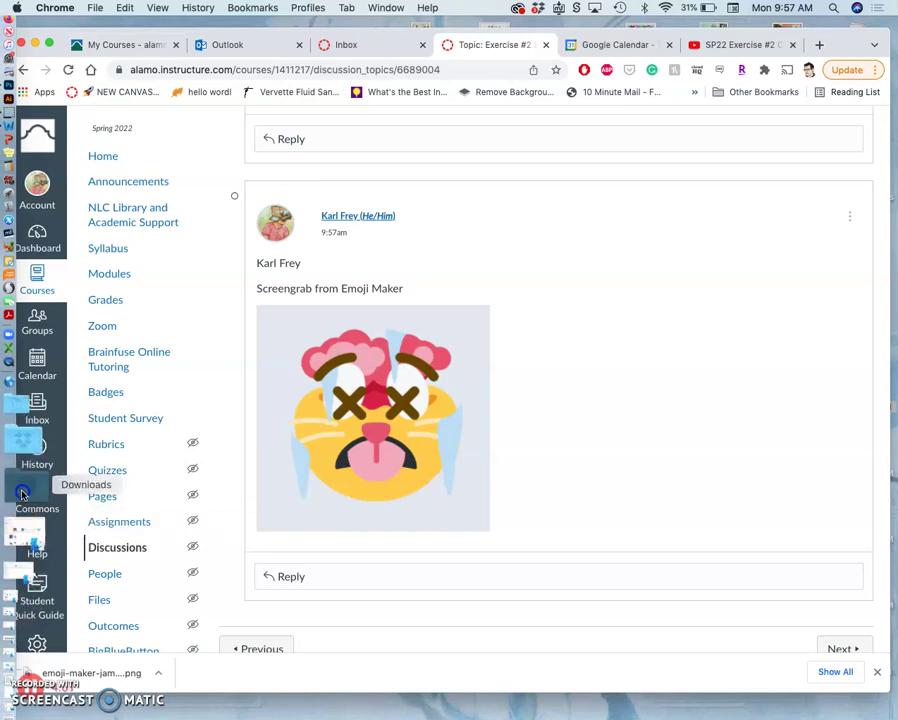
{"action": "left_click", "coordinate": [22, 494]}
{"action": "left_click", "coordinate": [126, 280]}
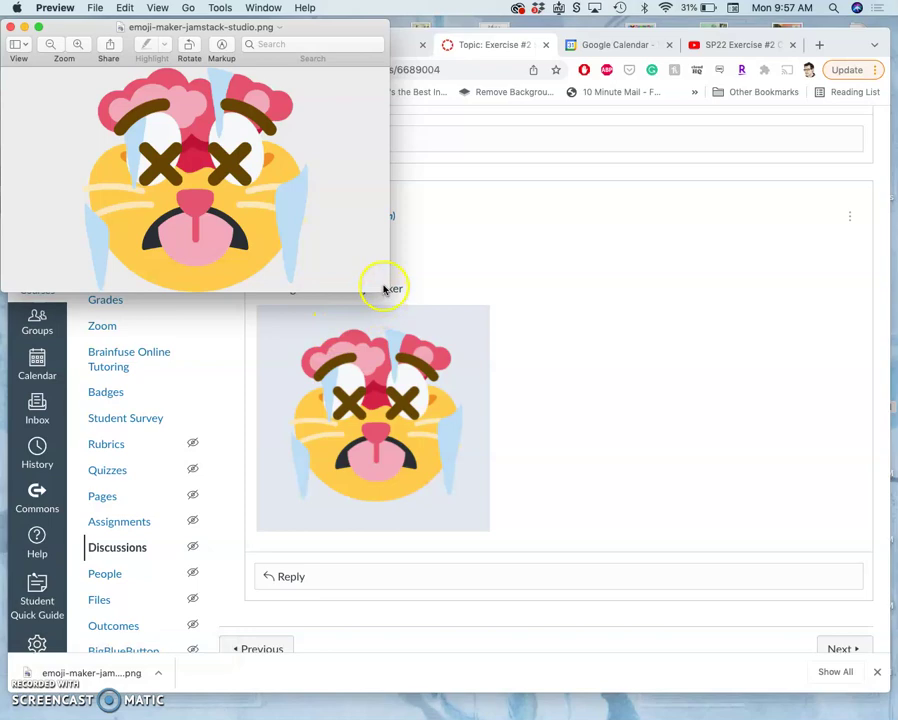
{"action": "left_click_drag", "start_coordinate": [383, 289], "coordinate": [623, 663]}
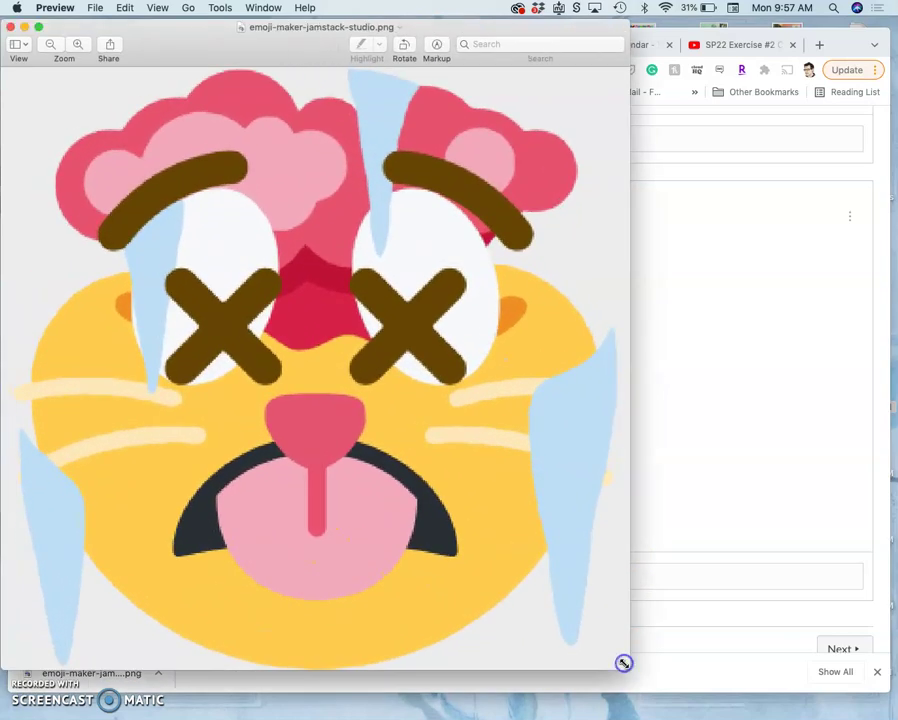
Zoom in two steps to inspect the emoji's pixels, then zoom back out to the full view.
{"action": "key", "text": "super+plus"}
{"action": "key", "text": "super+plus"}
{"action": "key", "text": "super+plus"}
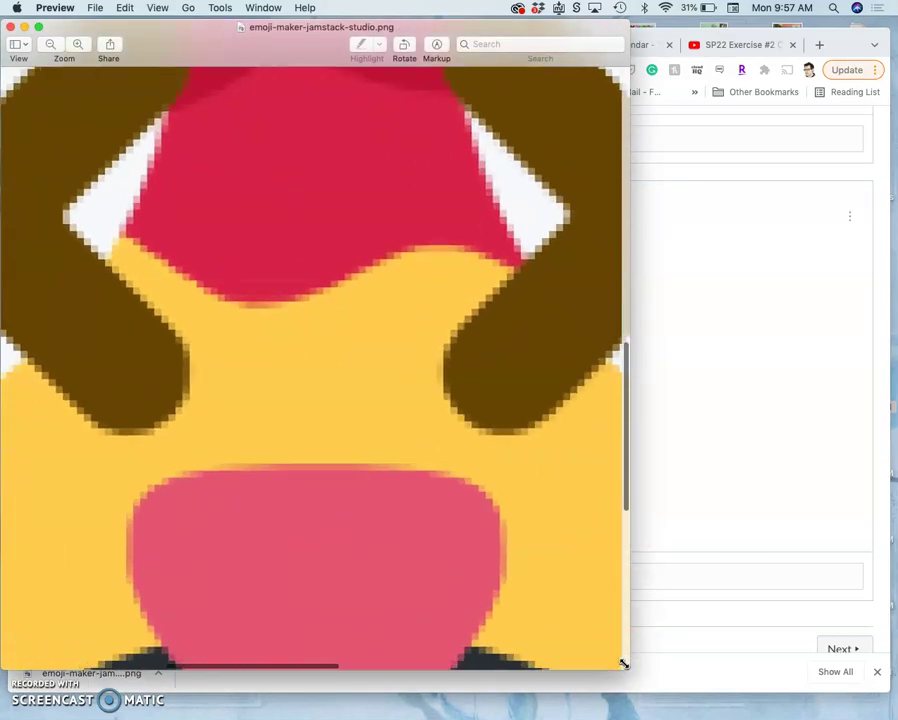
{"action": "key", "text": "super+plus"}
{"action": "key", "text": "super+plus"}
{"action": "key", "text": "super+minus"}
{"action": "key", "text": "super+minus"}
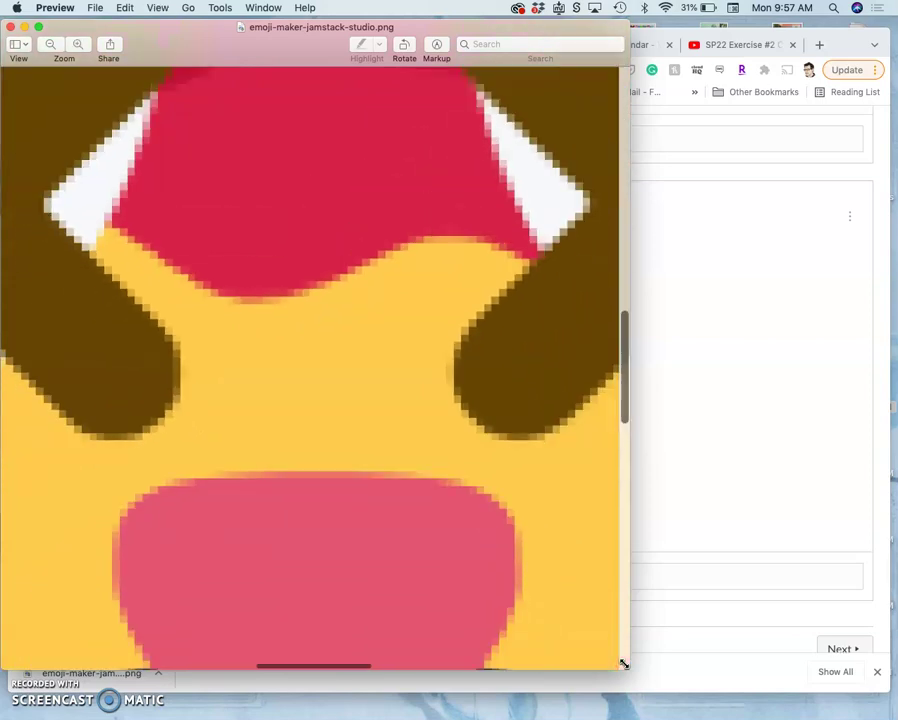
{"action": "key", "text": "super+minus"}
{"action": "key", "text": "super+minus"}
{"action": "key", "text": "super+minus"}
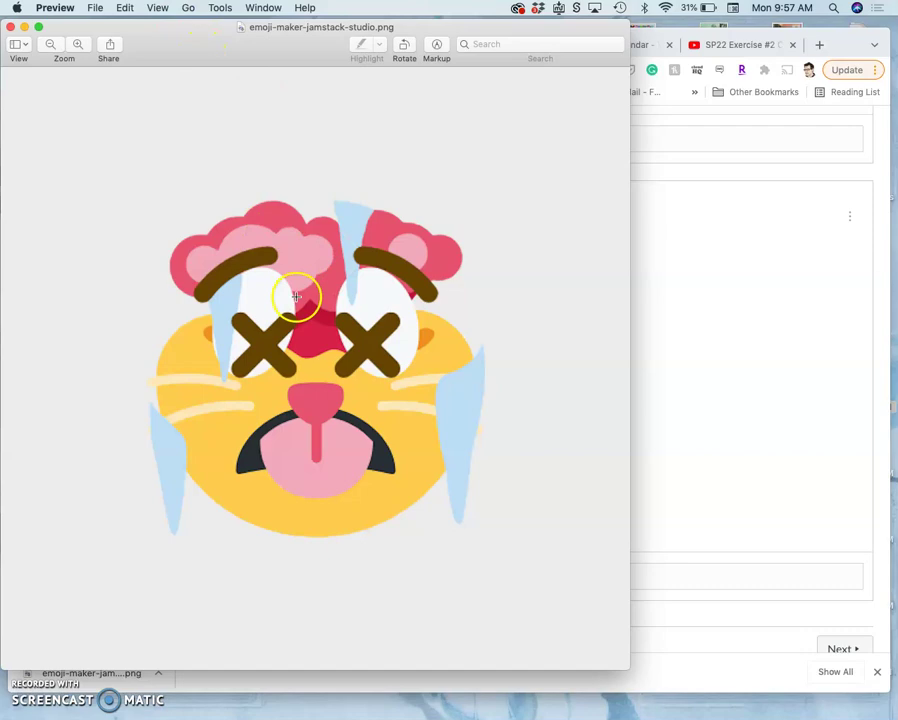
Open the 9.55.59 AM screenshot in Preview, moving it right and enlarging its window.
{"action": "key", "text": "F11"}
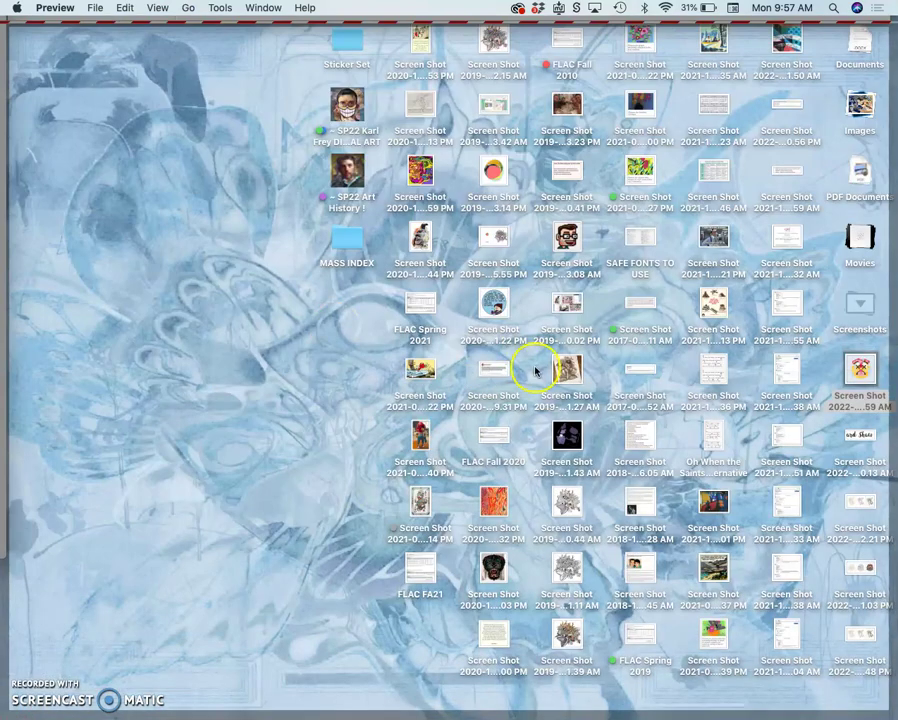
{"action": "double_click", "coordinate": [862, 370]}
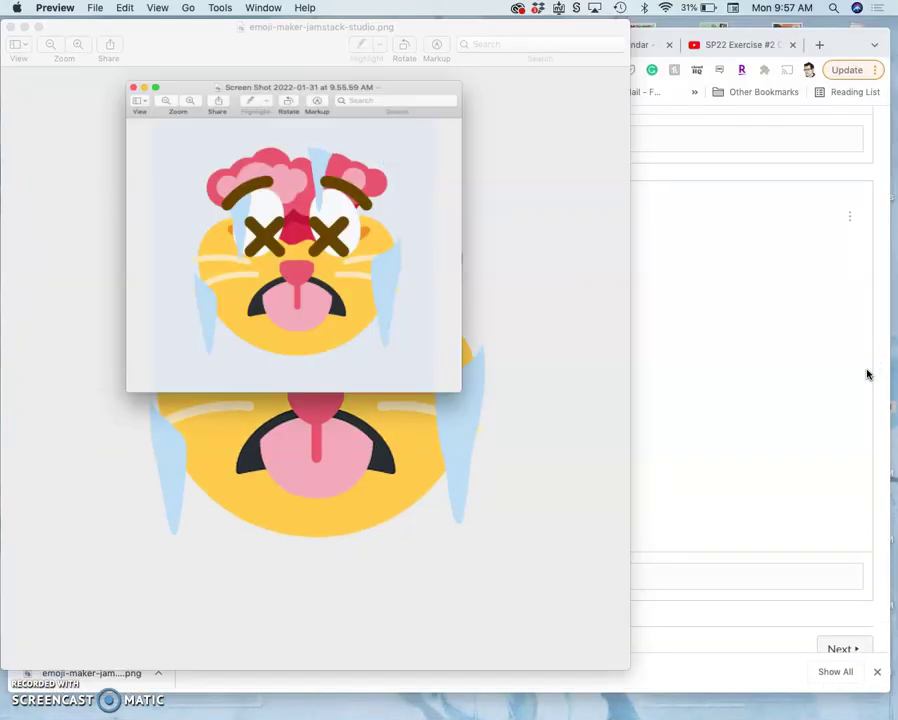
{"action": "left_click_drag", "start_coordinate": [349, 52], "coordinate": [565, 54]}
{"action": "right_click", "coordinate": [567, 54]}
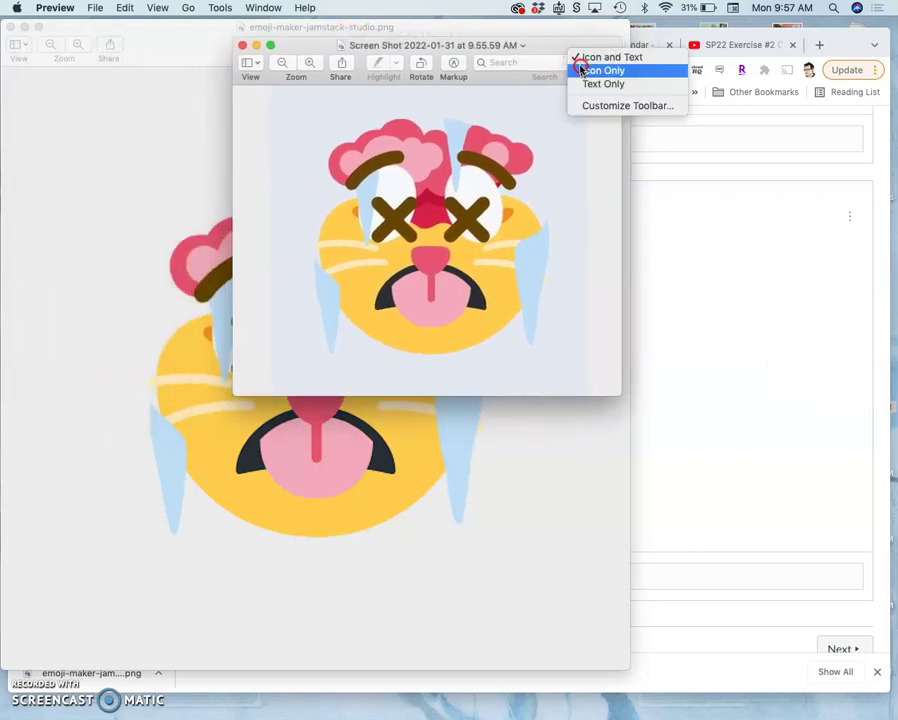
{"action": "left_click", "coordinate": [406, 35]}
{"action": "left_click_drag", "start_coordinate": [325, 52], "coordinate": [483, 108]}
{"action": "left_click_drag", "start_coordinate": [770, 453], "coordinate": [863, 539]}
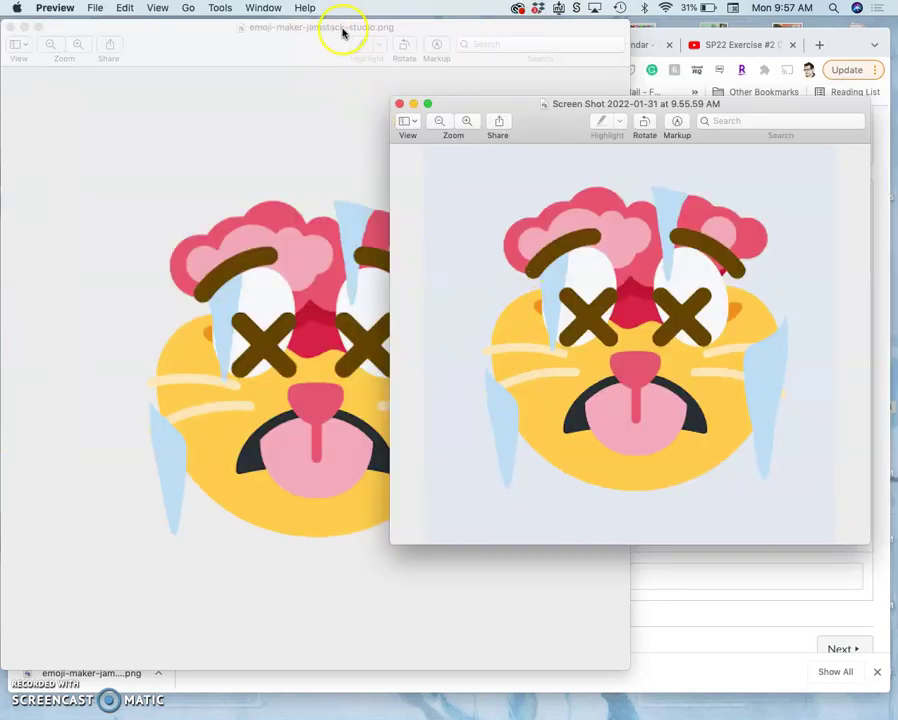
Arrange the emoji-maker window beside the screenshot and zoom out of it.
{"action": "left_click_drag", "start_coordinate": [342, 33], "coordinate": [202, 24]}
{"action": "left_click", "coordinate": [650, 215]}
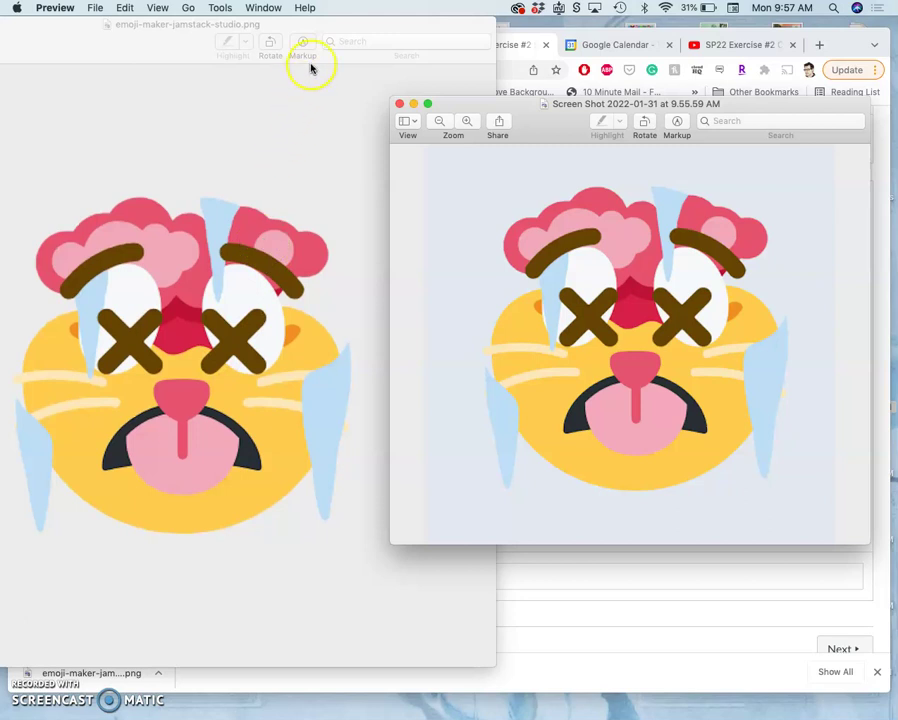
{"action": "left_click_drag", "start_coordinate": [316, 28], "coordinate": [394, 24]}
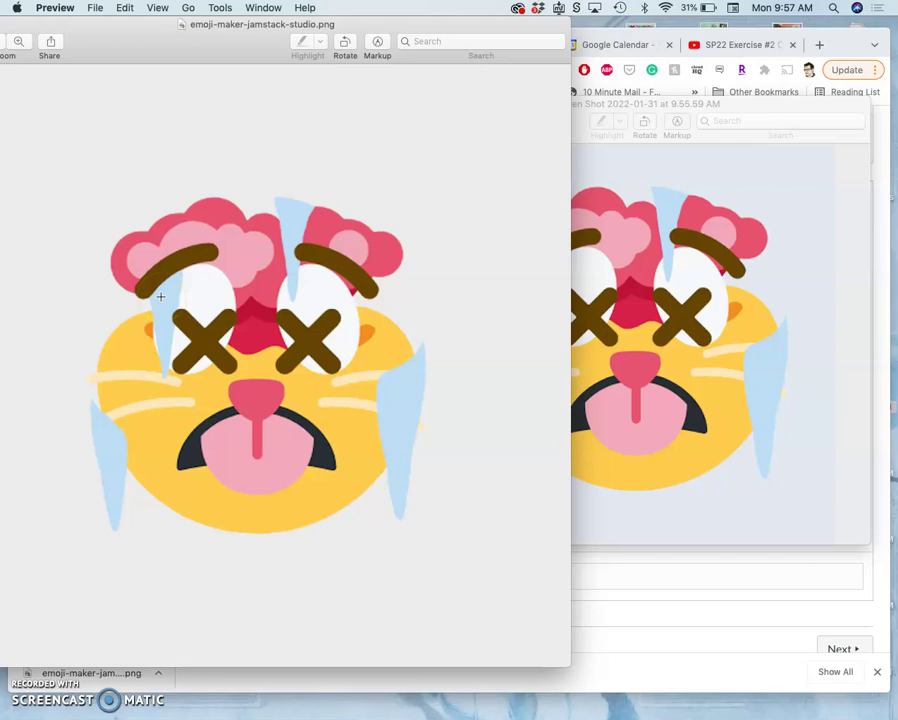
{"action": "left_click_drag", "start_coordinate": [83, 34], "coordinate": [204, 40]}
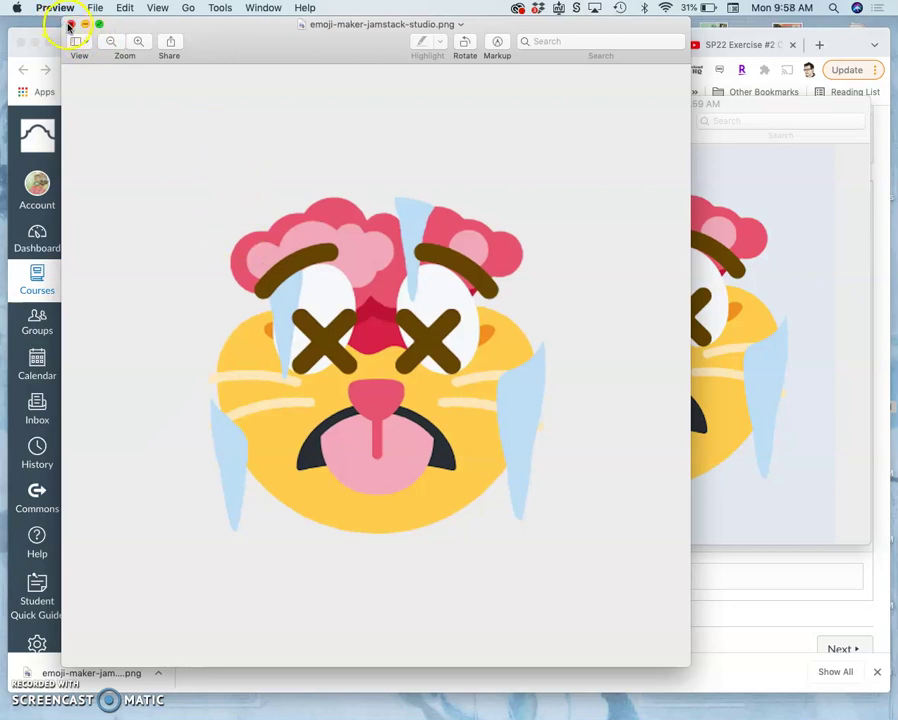
{"action": "key", "text": "super+minus"}
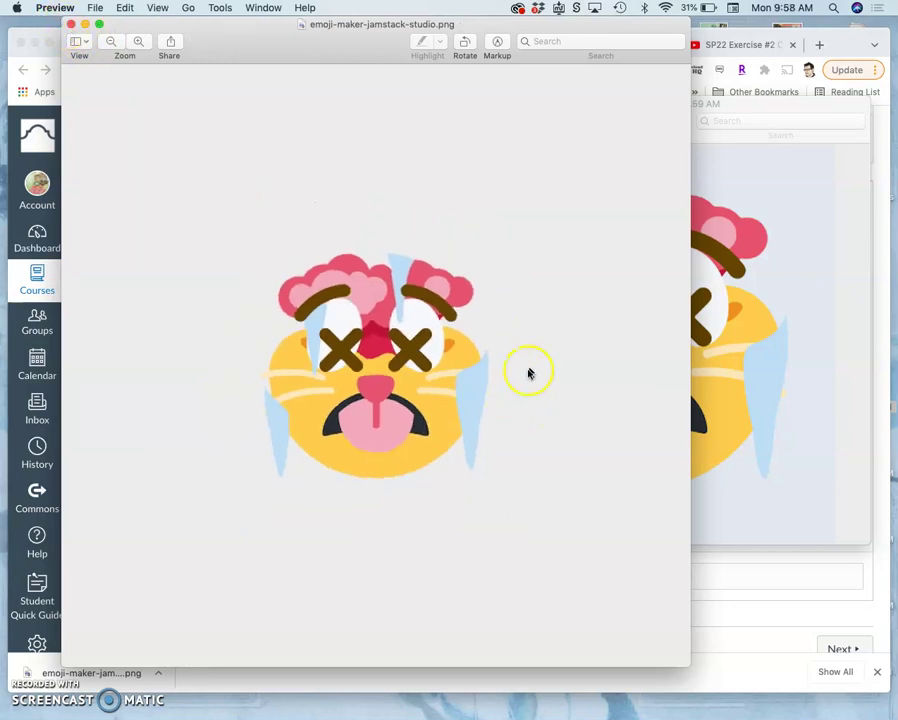
Zoom into the screenshot to compare with the emoji image, then clear the Preview windows away.
{"action": "left_click", "coordinate": [721, 297]}
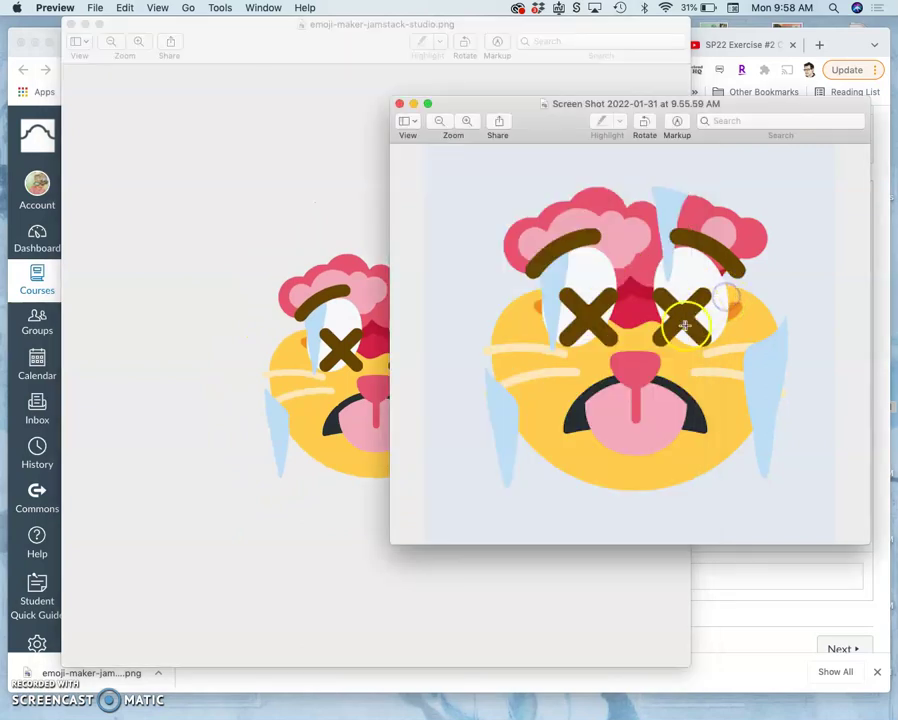
{"action": "left_click", "coordinate": [467, 121]}
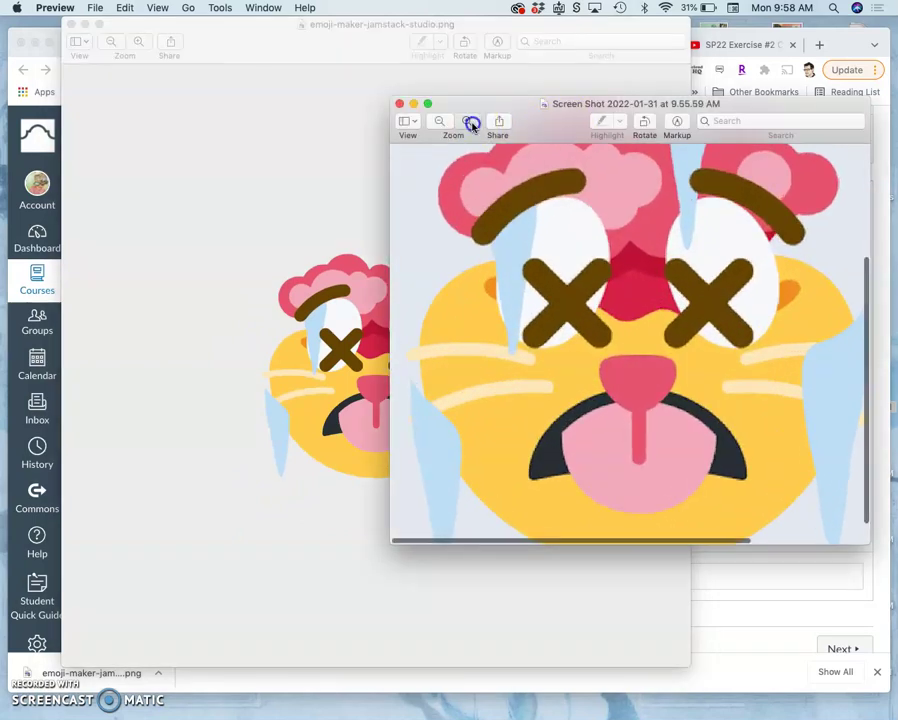
{"action": "left_click", "coordinate": [467, 121]}
{"action": "left_click", "coordinate": [297, 404]}
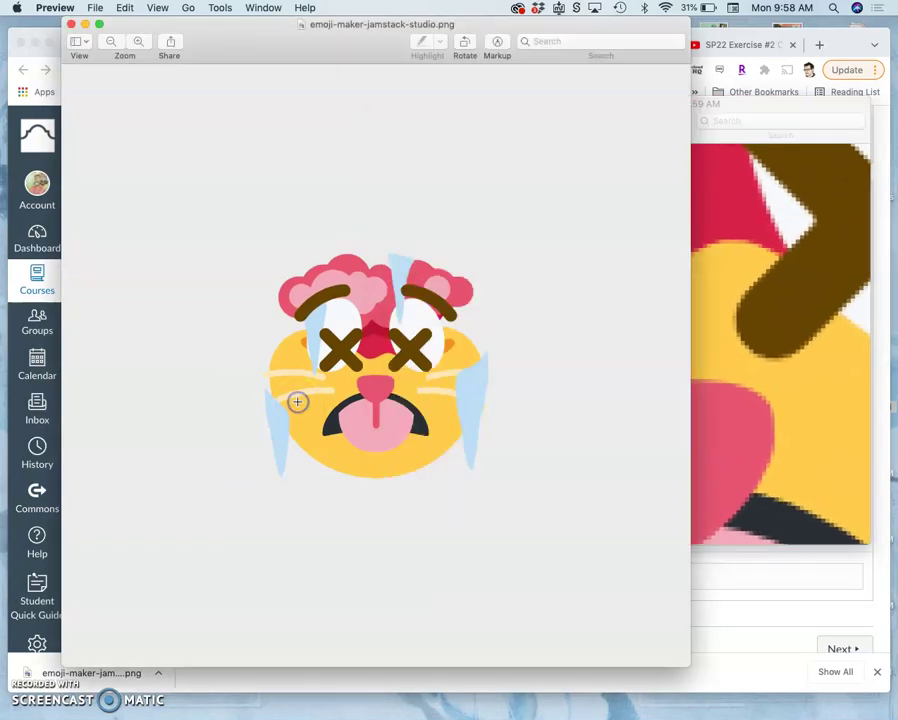
{"action": "scroll", "coordinate": [297, 401], "scroll_direction": "up", "scroll_amount": 10}
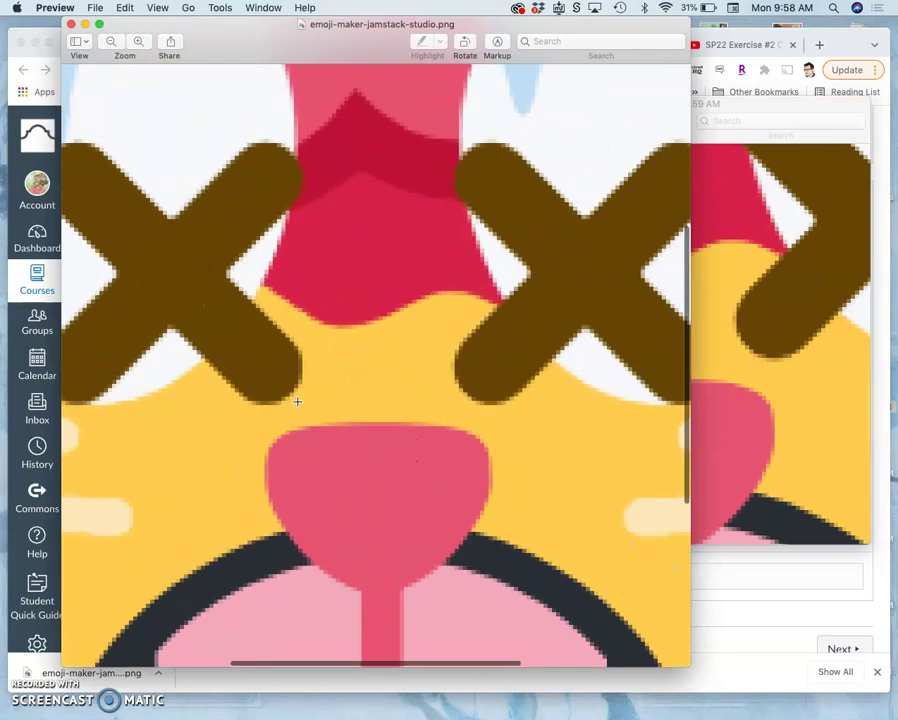
{"action": "left_click", "coordinate": [428, 288]}
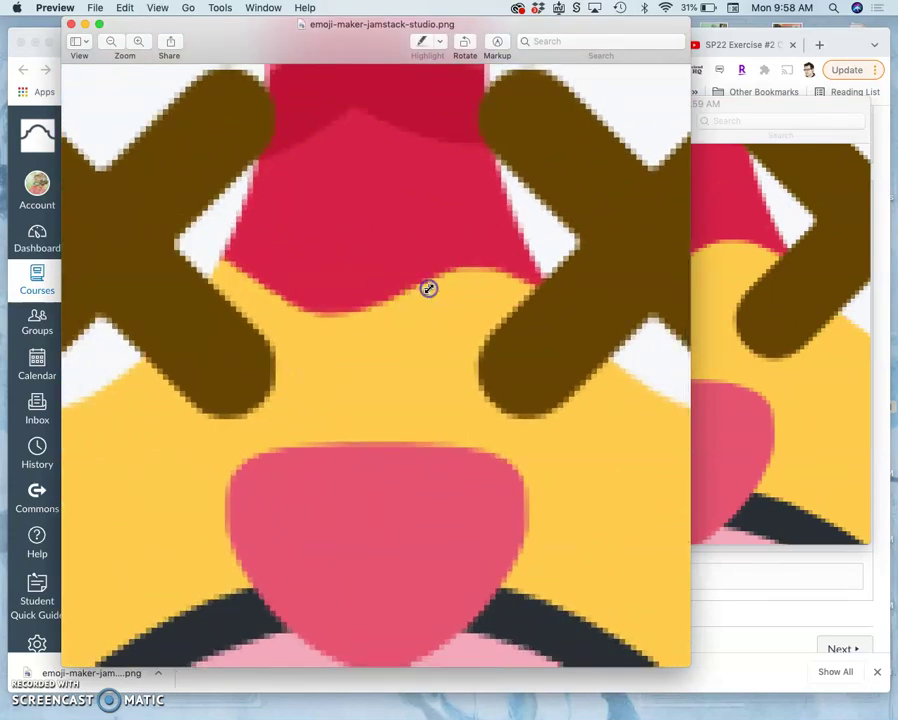
{"action": "double_click", "coordinate": [68, 28]}
Close the screenshot preview and open the posted Canvas reply for editing.
{"action": "left_click", "coordinate": [402, 105]}
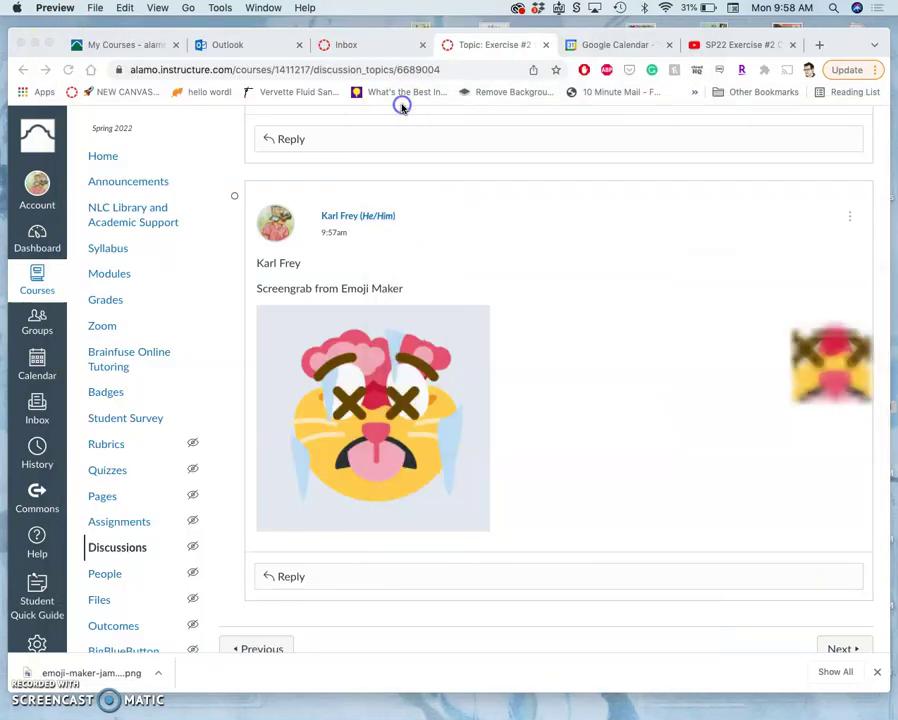
{"action": "left_click", "coordinate": [520, 386]}
{"action": "scroll", "coordinate": [499, 379], "scroll_direction": "up", "scroll_amount": 2}
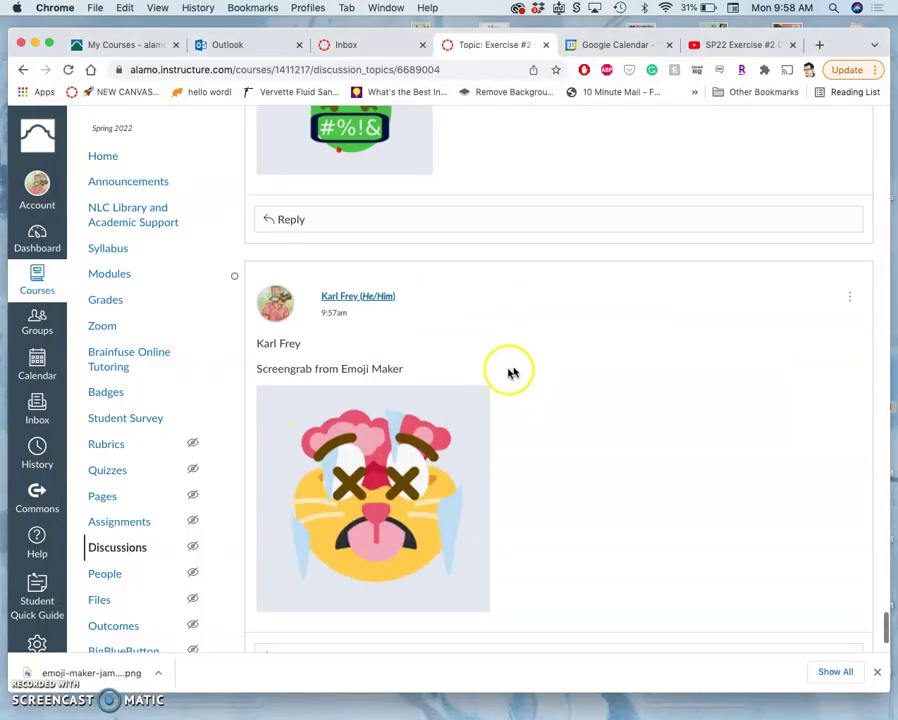
{"action": "left_click", "coordinate": [851, 300]}
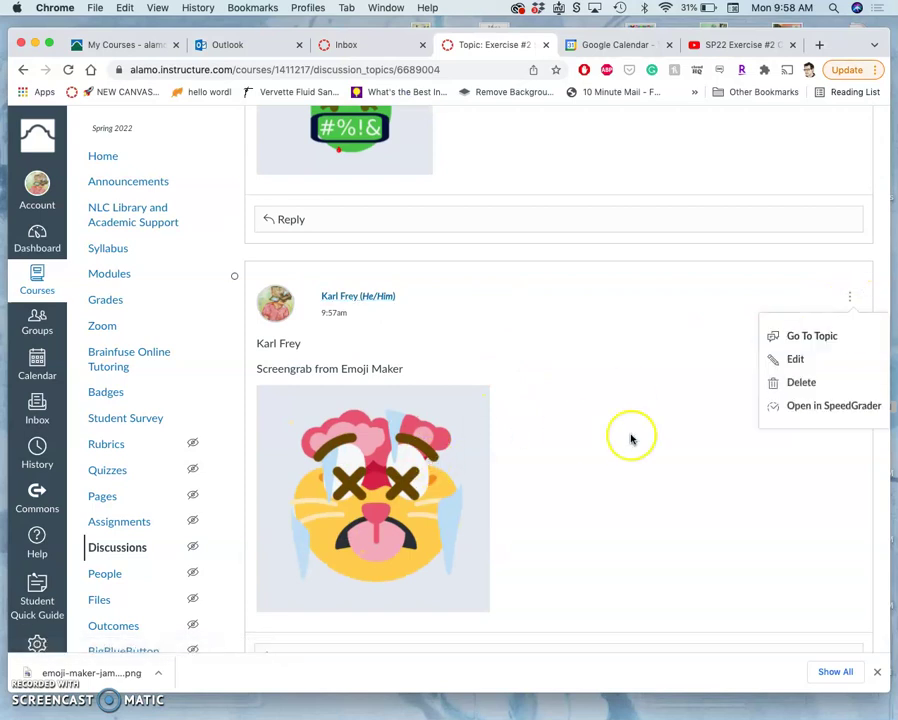
{"action": "left_click", "coordinate": [794, 361]}
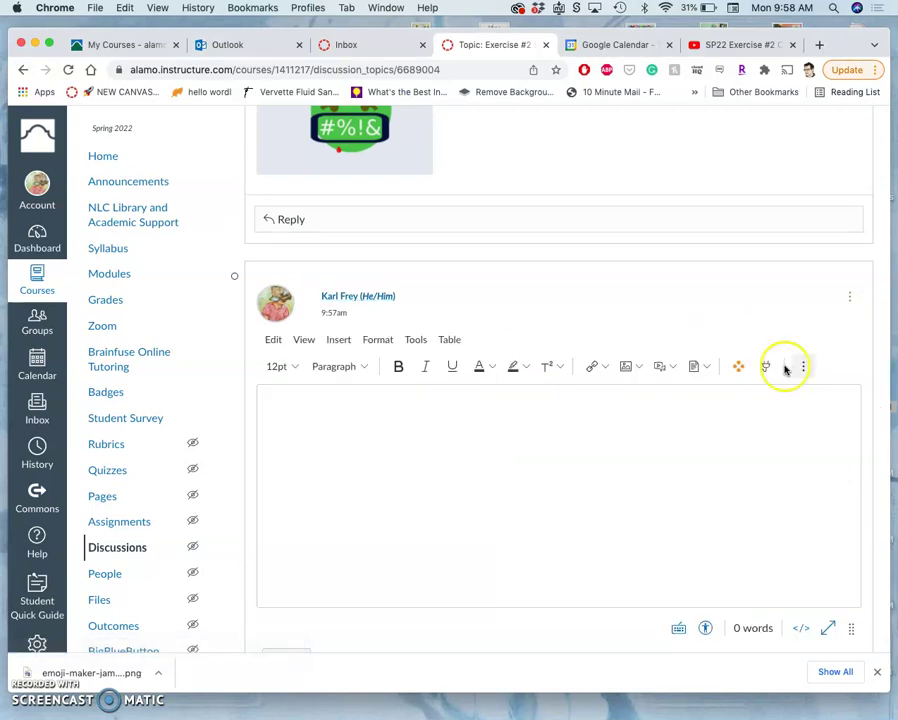
Upload emoji-maker-jamstack-studio.png from Downloads and insert it into the reply.
{"action": "left_click", "coordinate": [624, 370]}
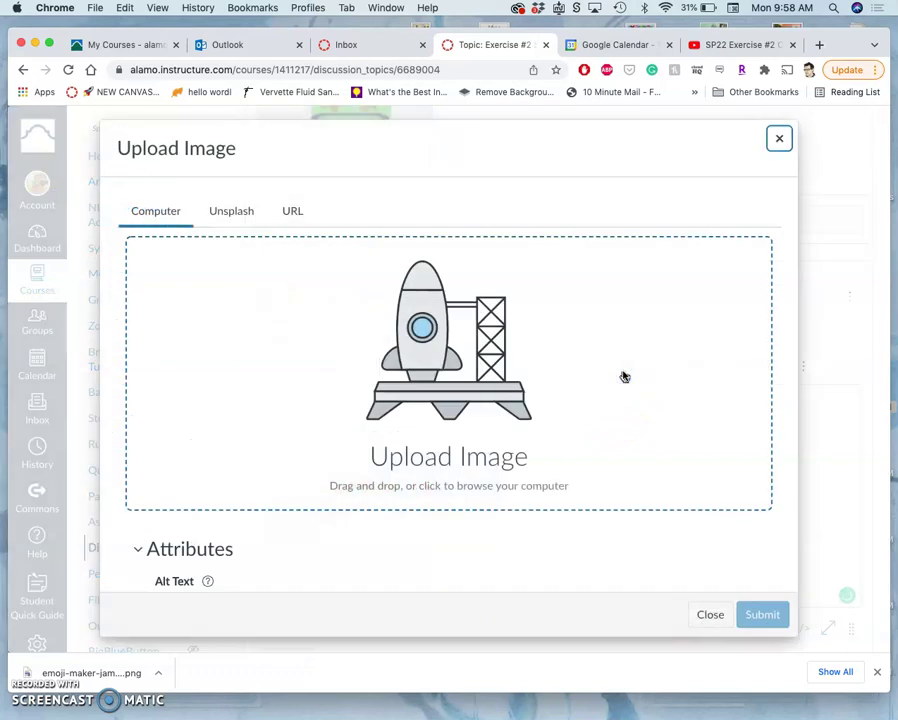
{"action": "left_click", "coordinate": [350, 366]}
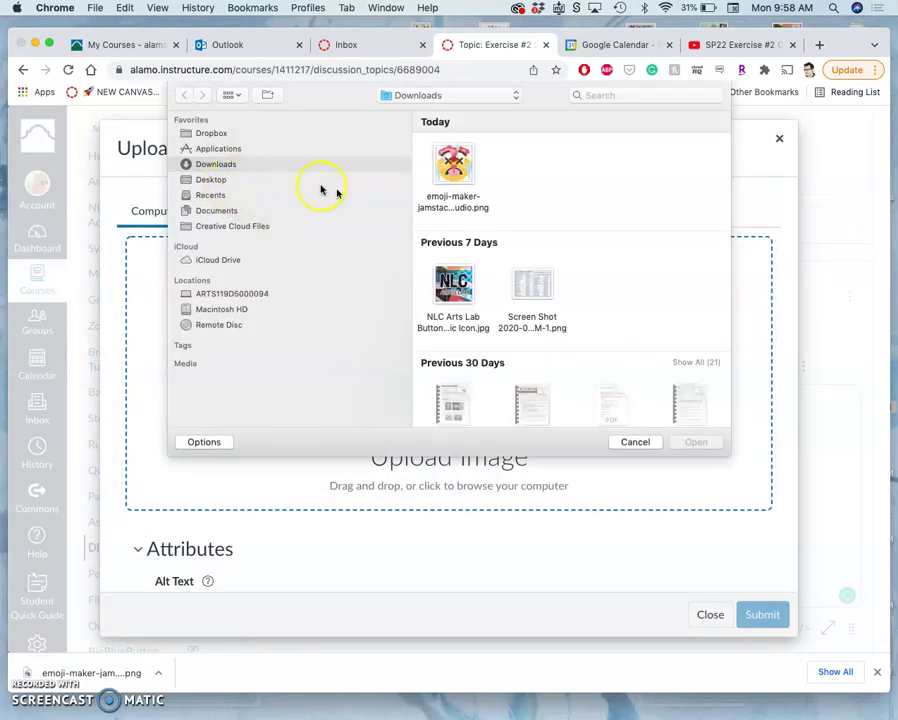
{"action": "left_click", "coordinate": [442, 166]}
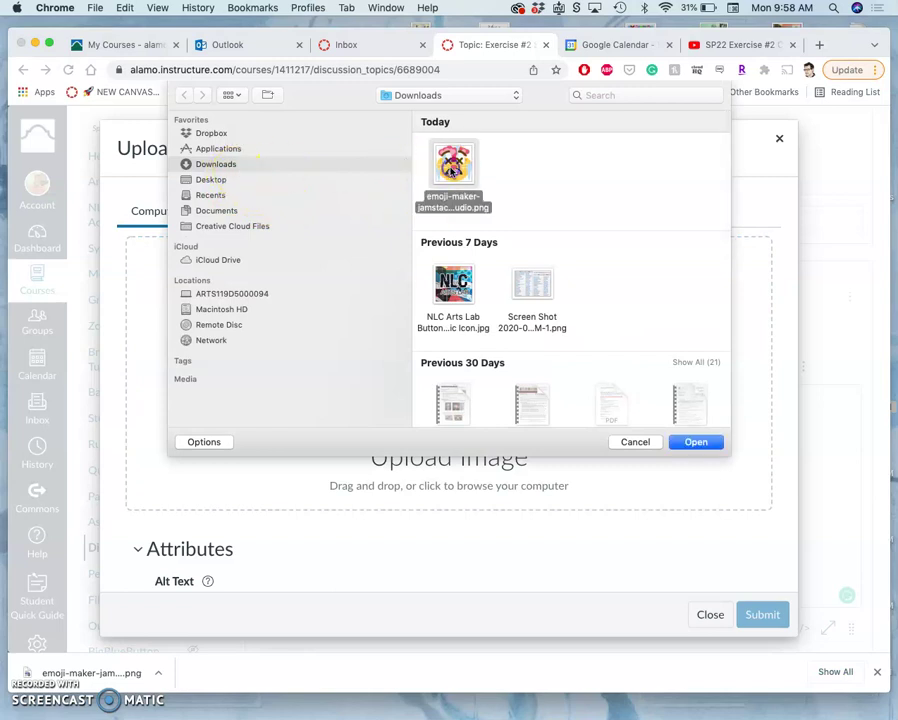
{"action": "left_click", "coordinate": [695, 445]}
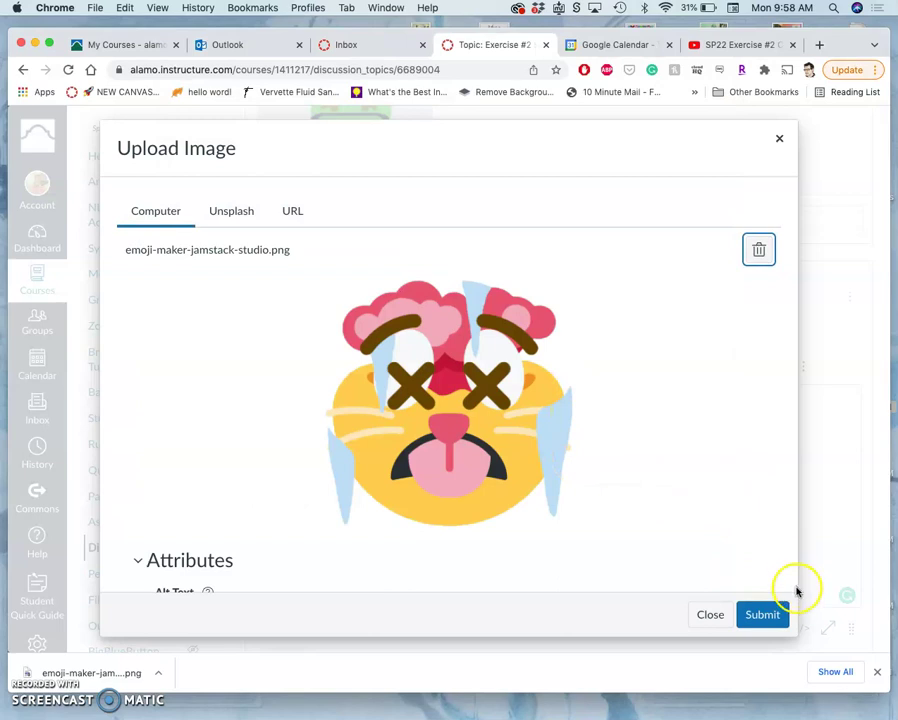
{"action": "left_click", "coordinate": [762, 614]}
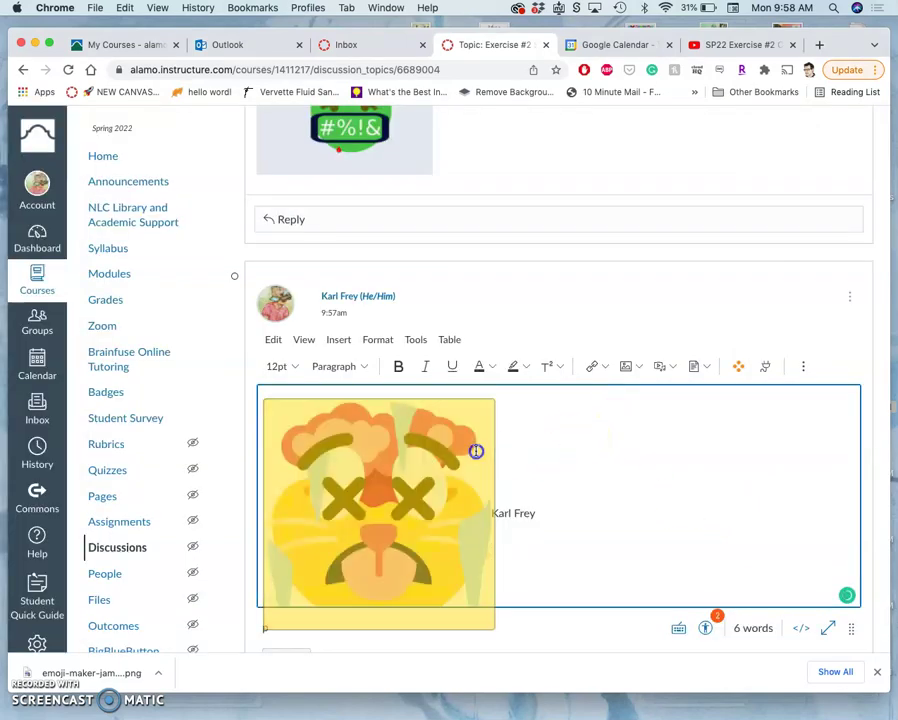
Shrink the new emoji to about 150 px wide and size the right emoji to match the left.
{"action": "left_click", "coordinate": [476, 448]}
{"action": "left_click_drag", "start_coordinate": [492, 402], "coordinate": [444, 590]}
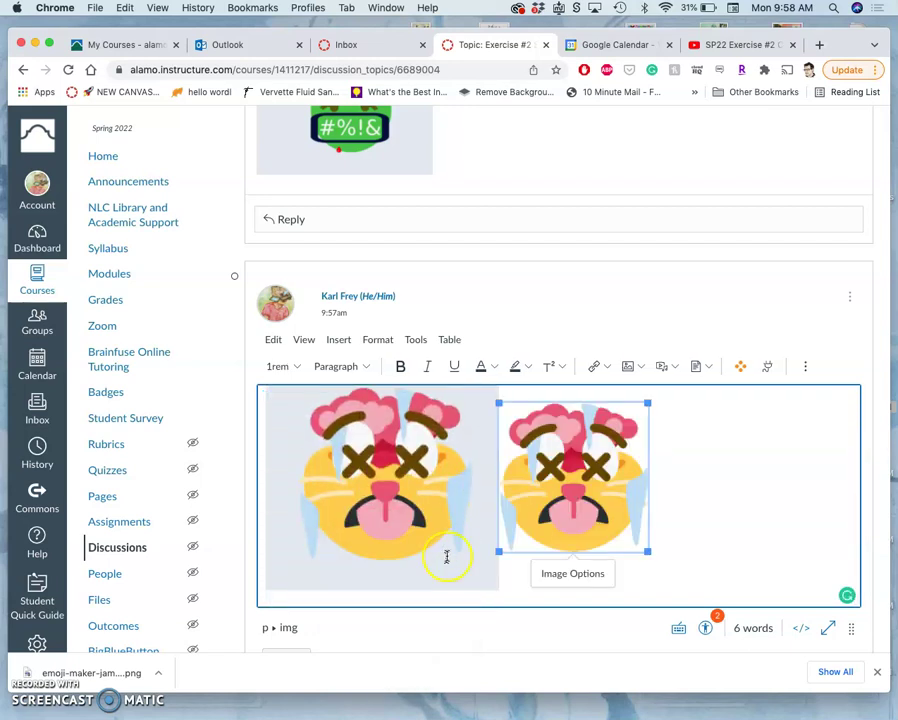
{"action": "left_click", "coordinate": [454, 542]}
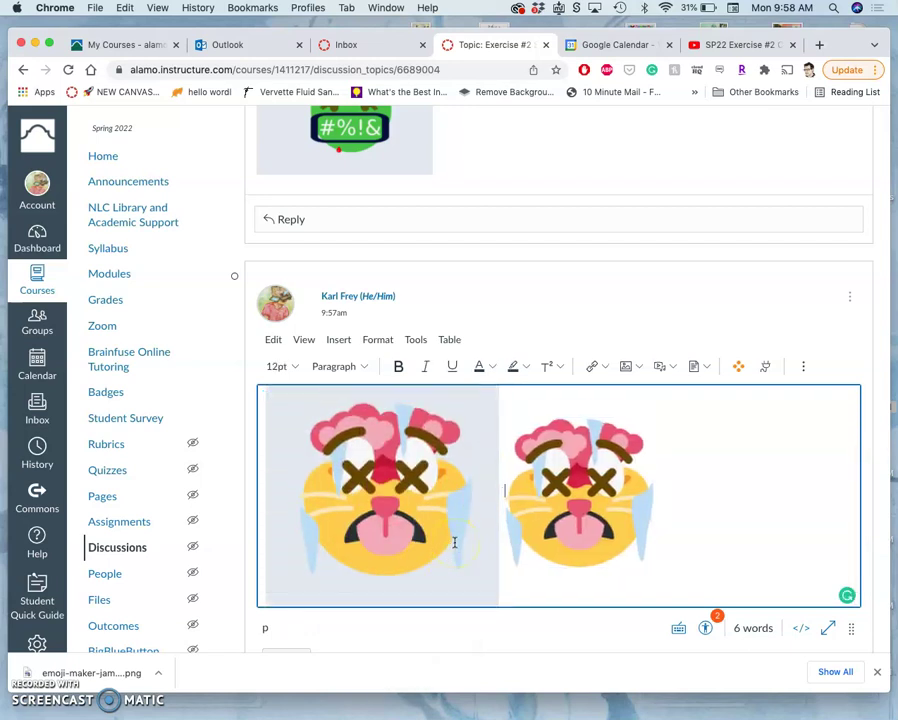
{"action": "left_click", "coordinate": [510, 543]}
{"action": "left_click", "coordinate": [595, 514]}
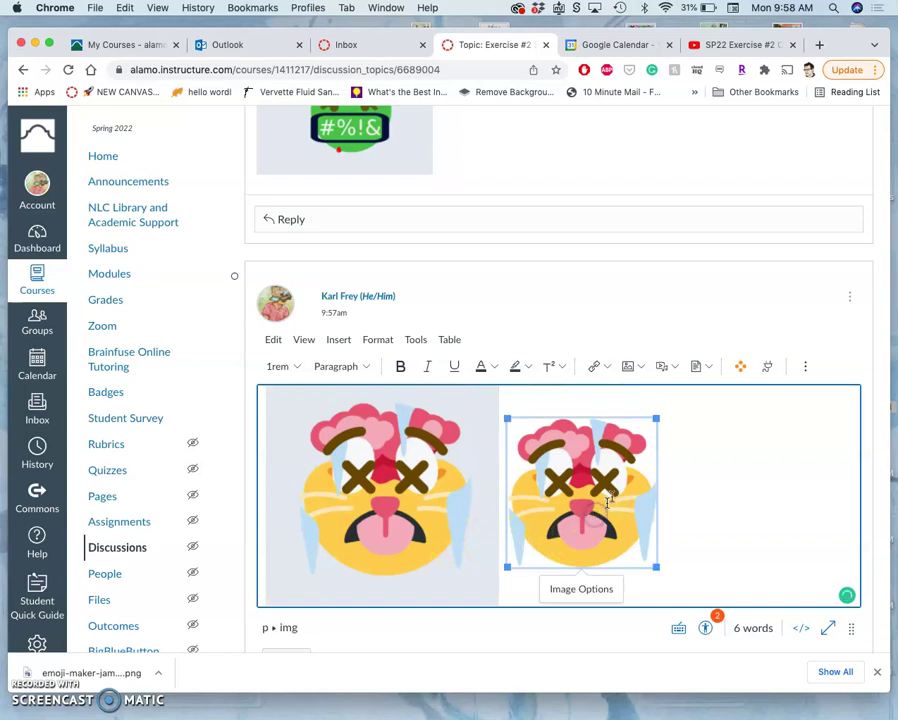
{"action": "left_click_drag", "start_coordinate": [656, 418], "coordinate": [695, 392]}
{"action": "left_click", "coordinate": [750, 459]}
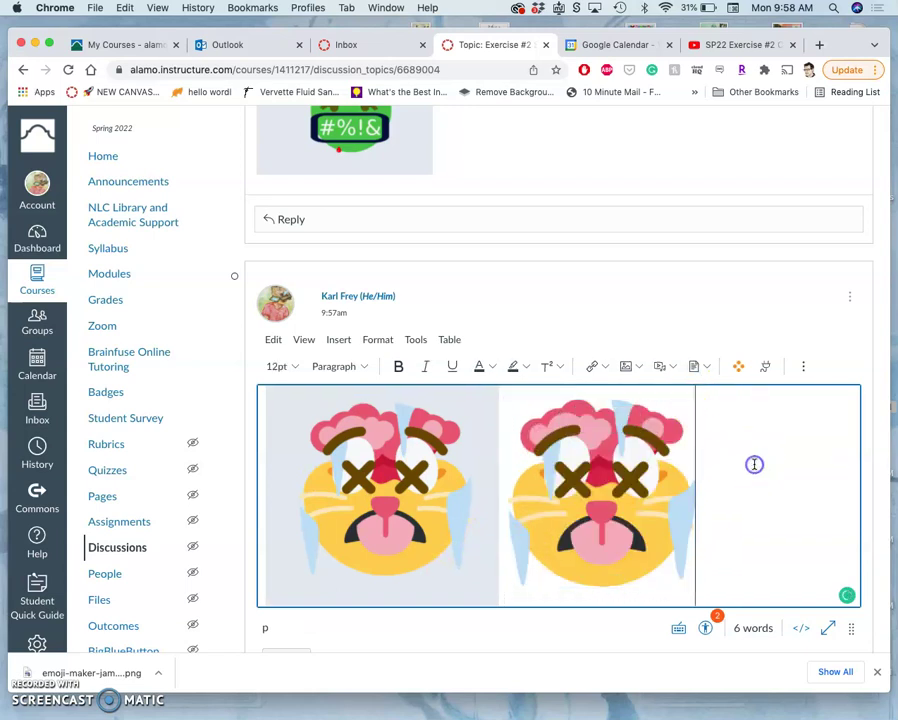
Add the caption 'My Basic Shapes Recreation (Using Photoshop Shapes)' on a new line below the images.
{"action": "key", "text": "Return"}
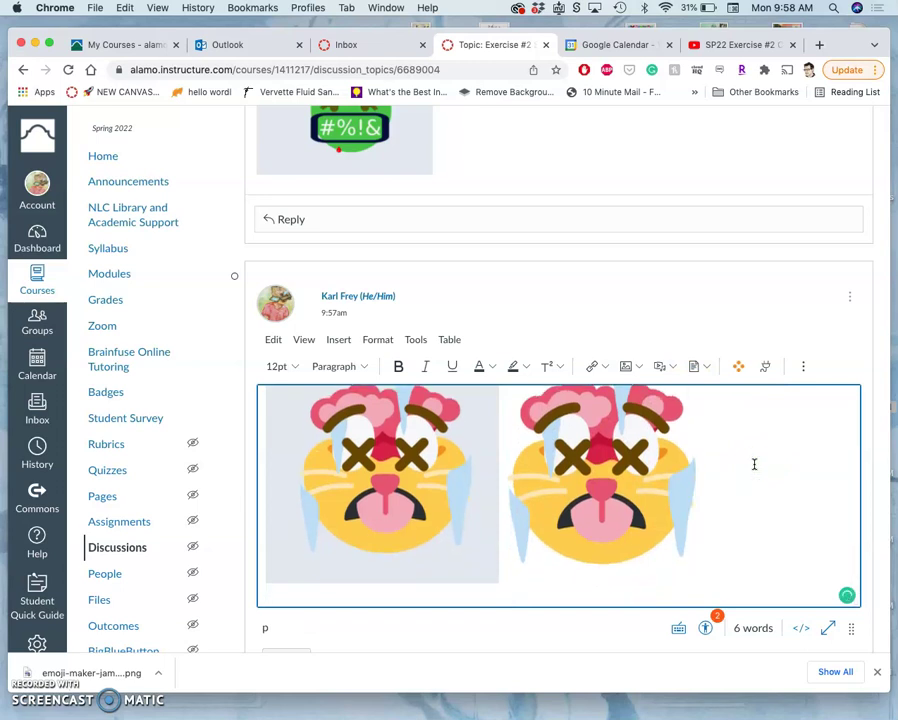
{"action": "scroll", "coordinate": [716, 494], "scroll_direction": "down", "scroll_amount": 1}
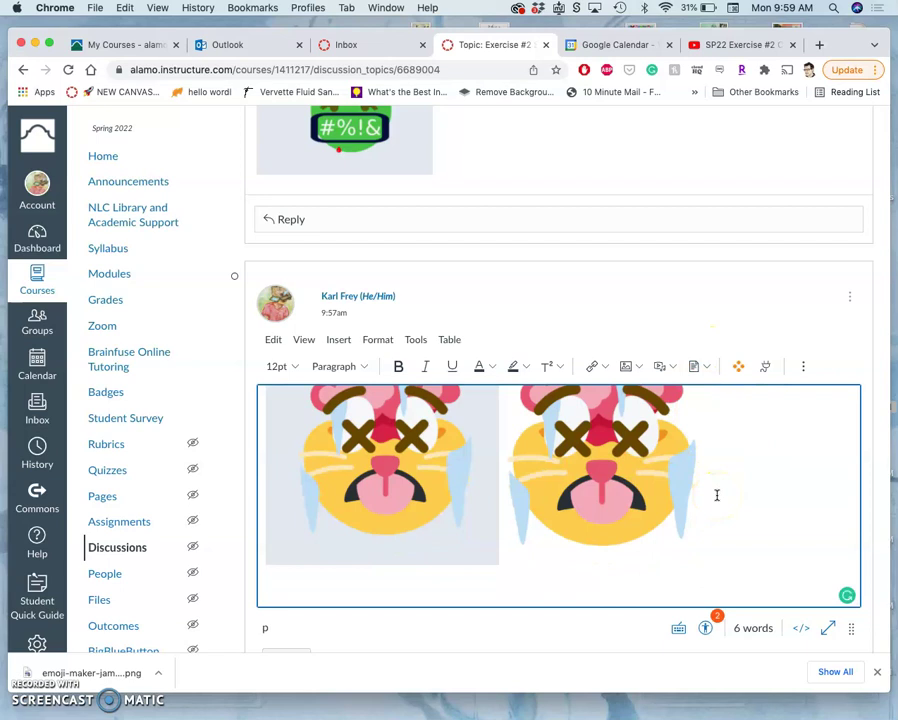
{"action": "type", "text": "My Basic Shape Recreation (Using Photoshop Shapes)"}
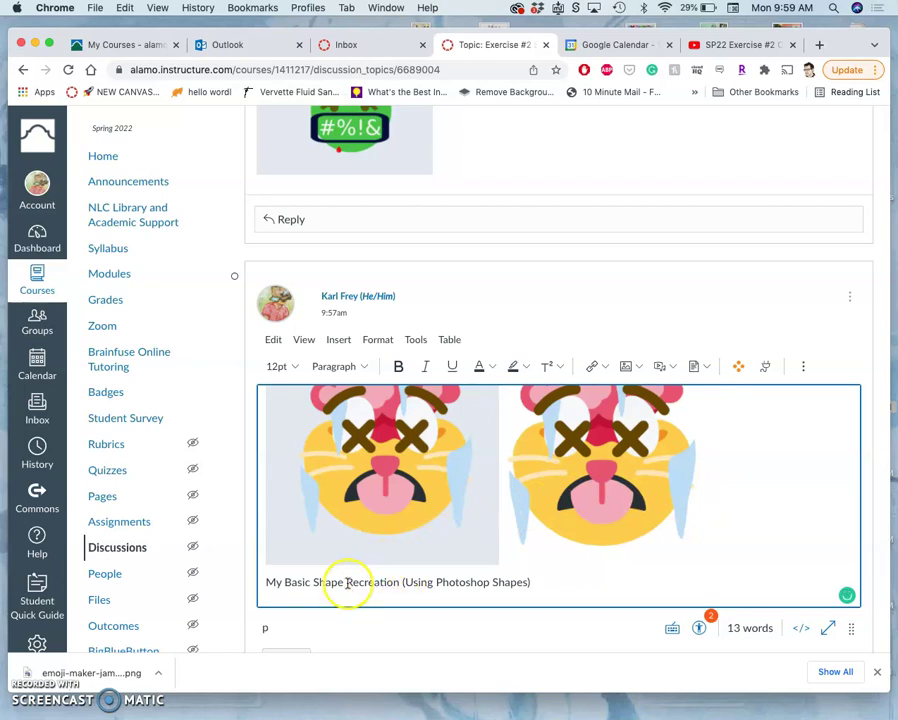
{"action": "type", "text": "s"}
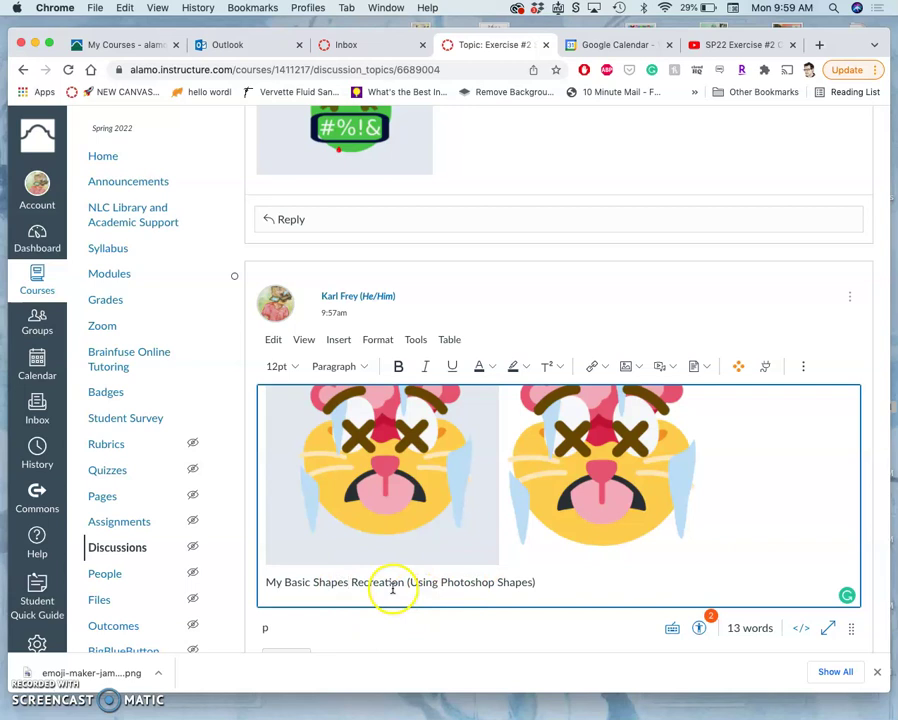
{"action": "scroll", "coordinate": [579, 504], "scroll_direction": "up", "scroll_amount": 2}
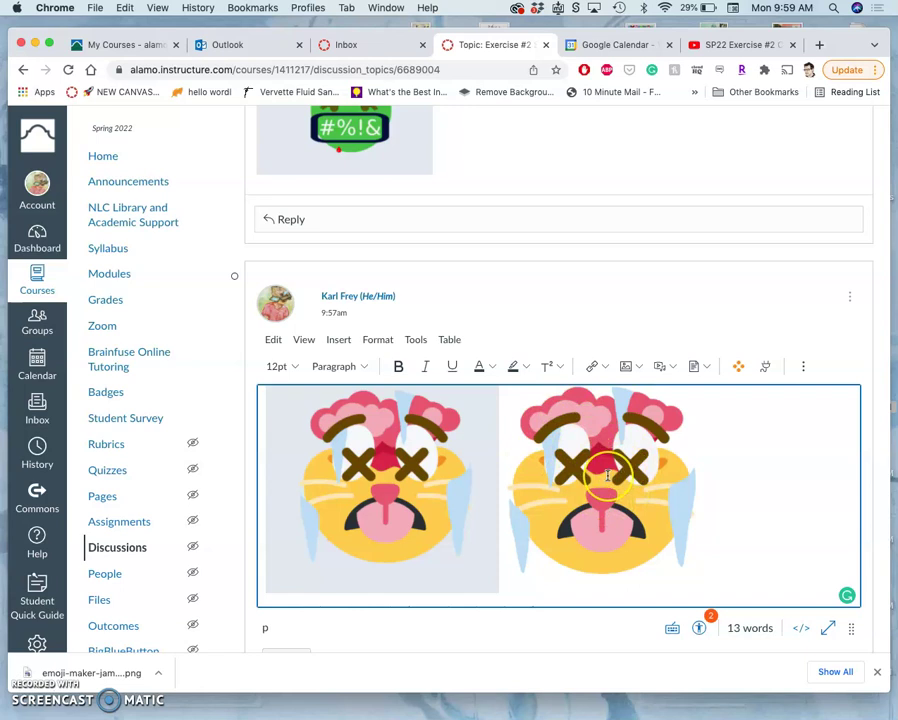
{"action": "scroll", "coordinate": [607, 476], "scroll_direction": "down", "scroll_amount": 2}
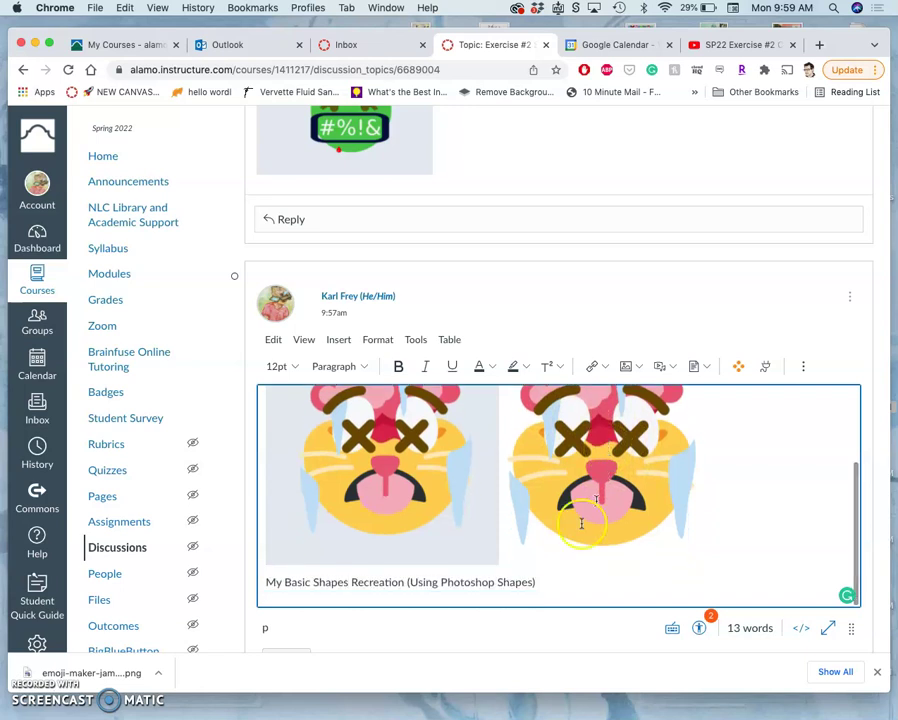
{"action": "scroll", "coordinate": [543, 581], "scroll_direction": "down", "scroll_amount": 1}
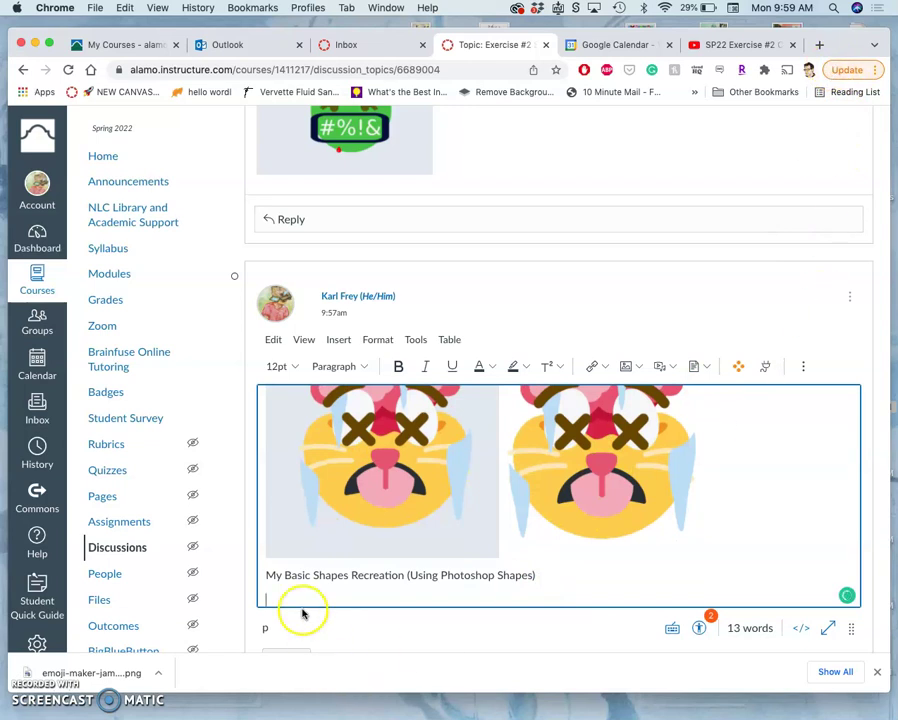
Save the reply, then open the drawinghowtodraw.com cartoon cats guide from Google Images for 'basic shapes for a cat'.
{"action": "left_click", "coordinate": [290, 651]}
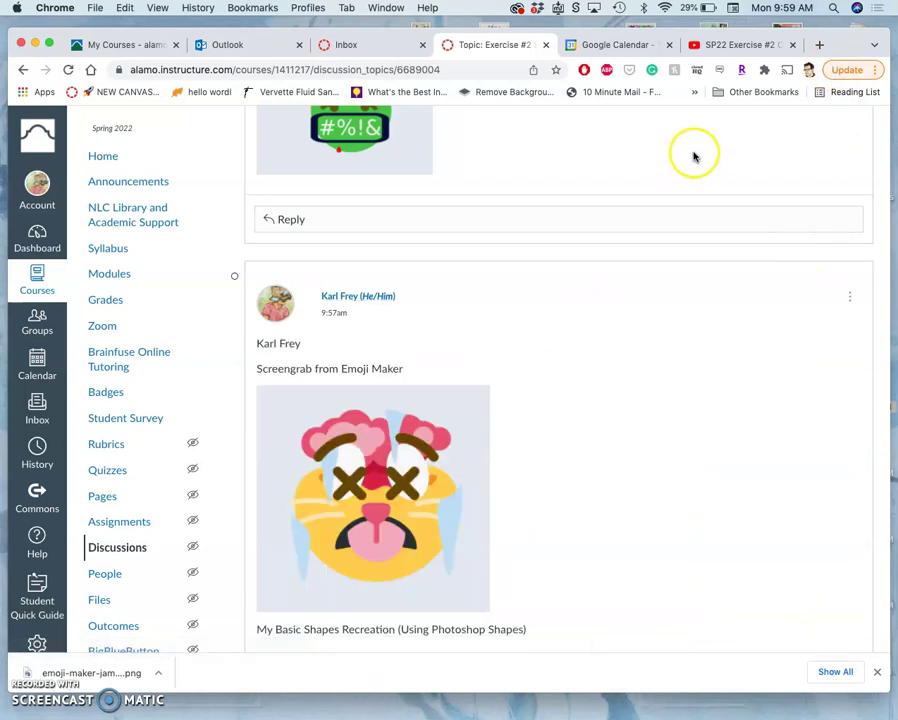
{"action": "left_click", "coordinate": [819, 44]}
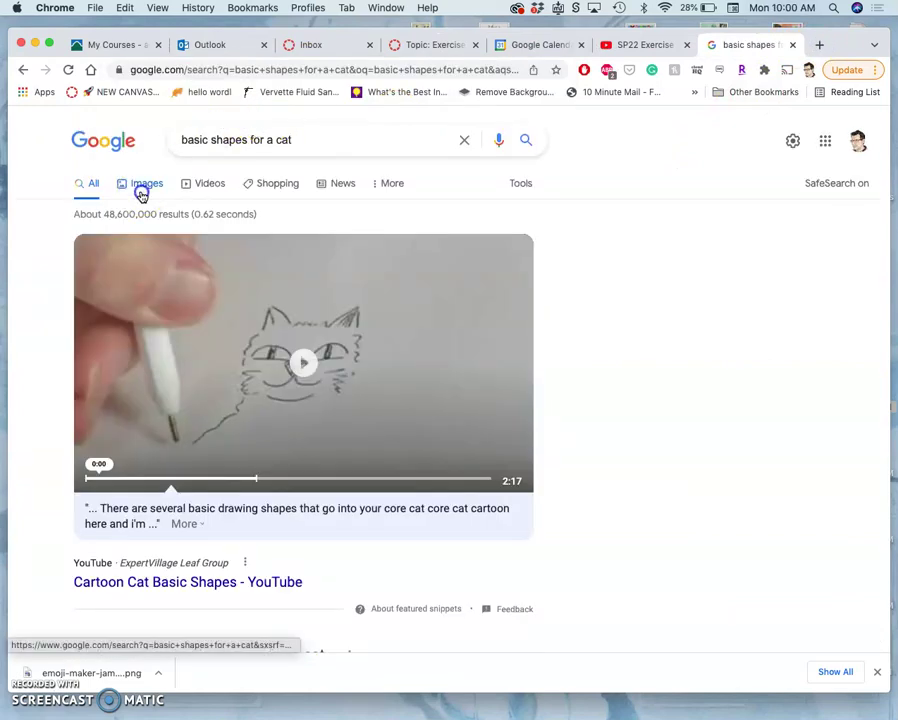
{"action": "left_click", "coordinate": [141, 192]}
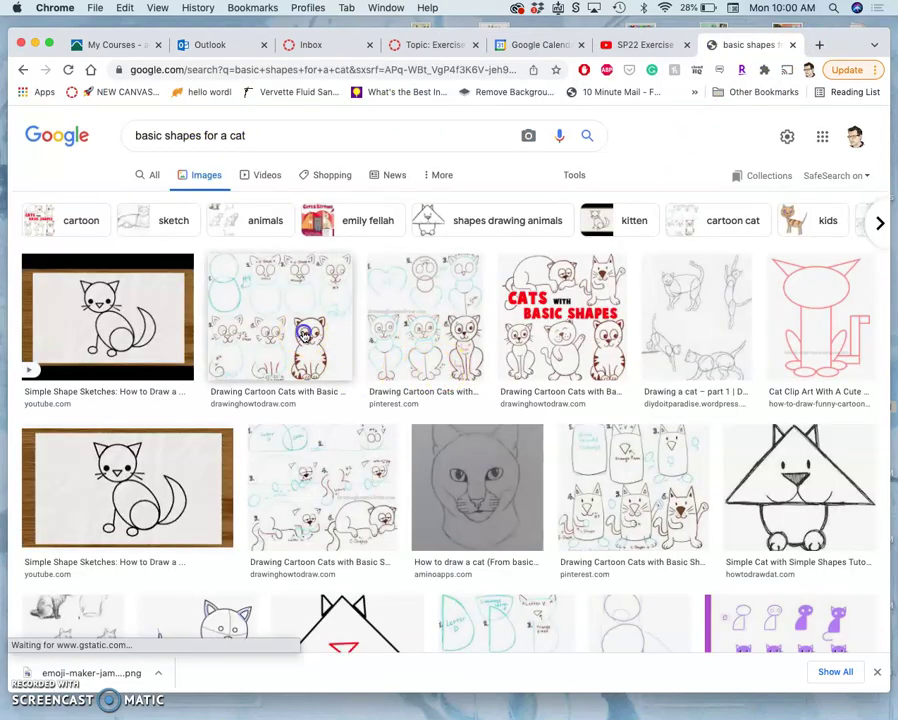
{"action": "left_click", "coordinate": [305, 335]}
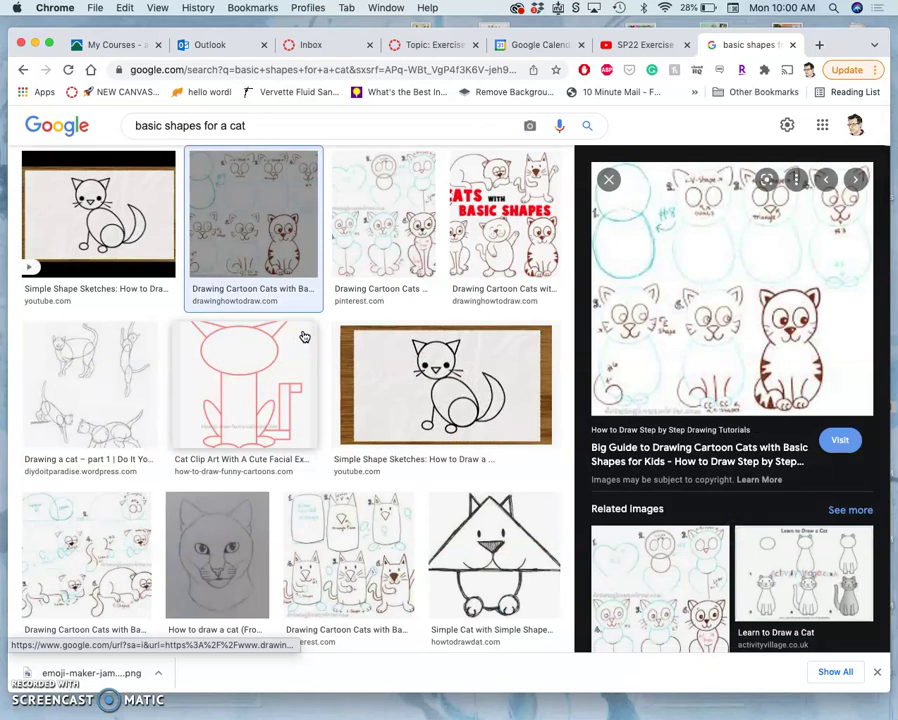
{"action": "left_click", "coordinate": [811, 297]}
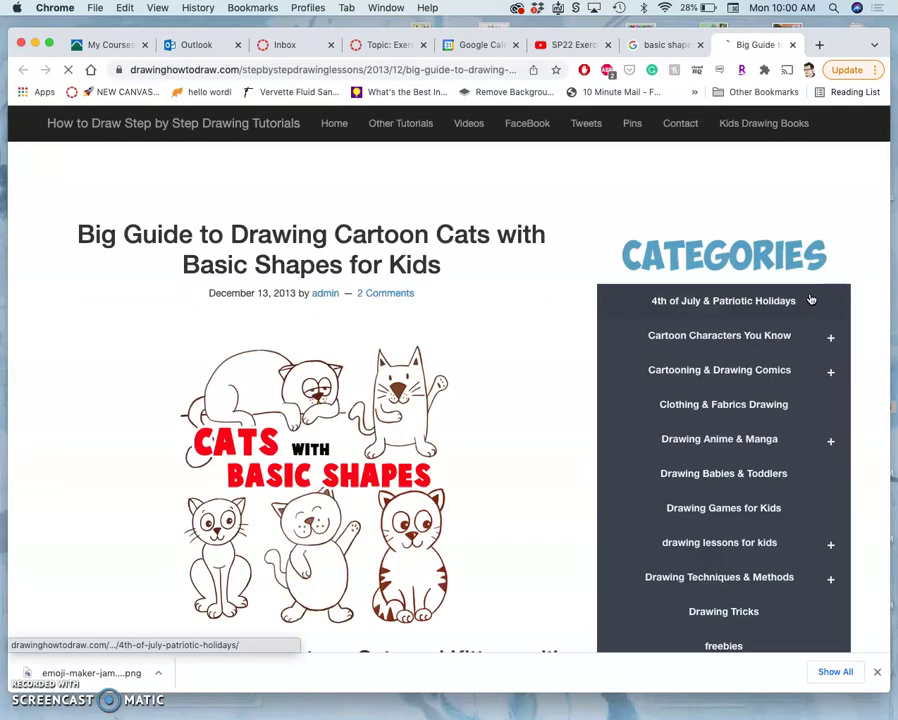
Scroll the cat guide down to 'CAT #1: Draw a cat with a number 8 shape'.
{"action": "left_click", "coordinate": [570, 337]}
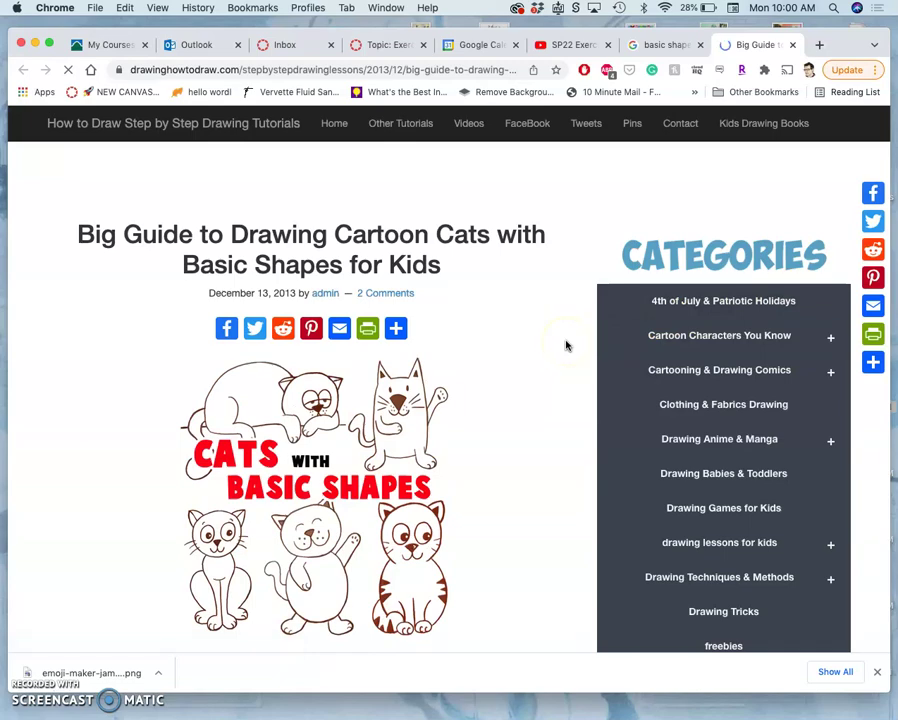
{"action": "scroll", "coordinate": [565, 346], "scroll_direction": "down", "scroll_amount": 20}
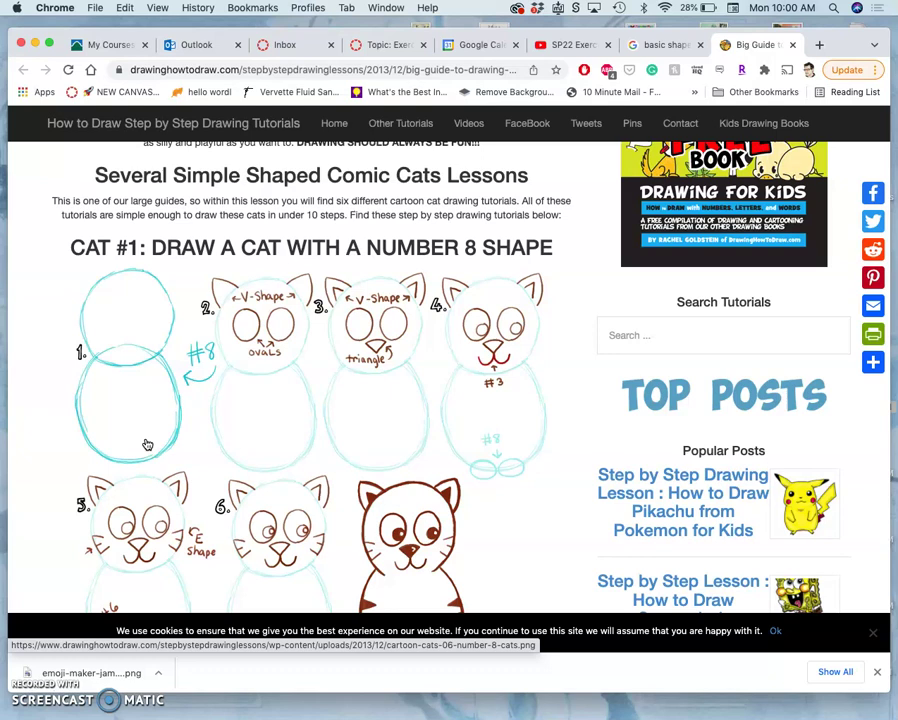
{"action": "scroll", "coordinate": [147, 444], "scroll_direction": "down", "scroll_amount": 5}
{"action": "scroll", "coordinate": [147, 444], "scroll_direction": "up", "scroll_amount": 6}
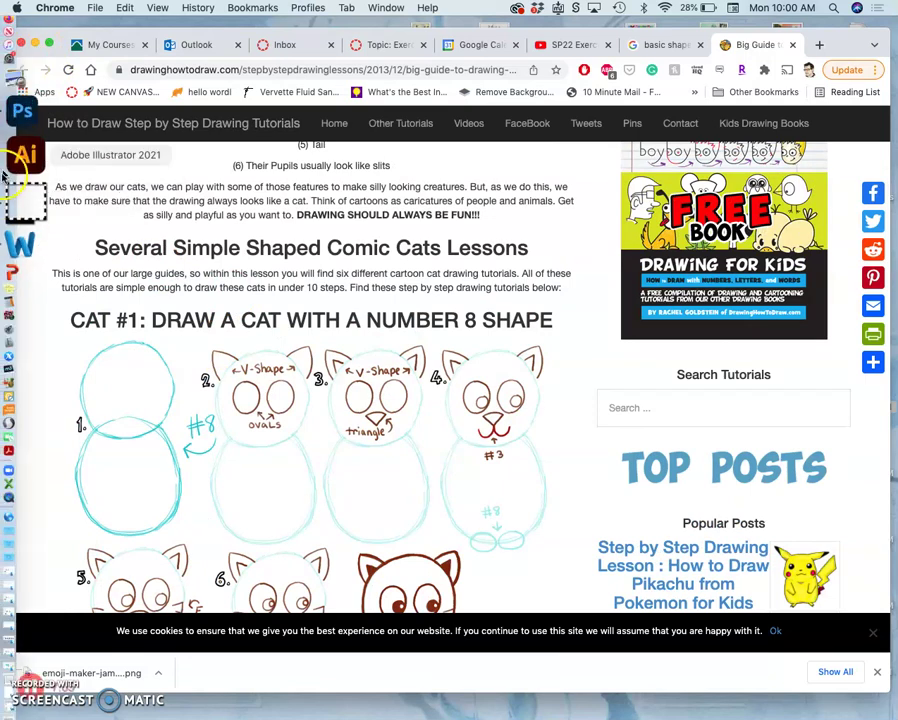
Switch to Photoshop and reposition its window to uncover the browser.
{"action": "left_click", "coordinate": [20, 155]}
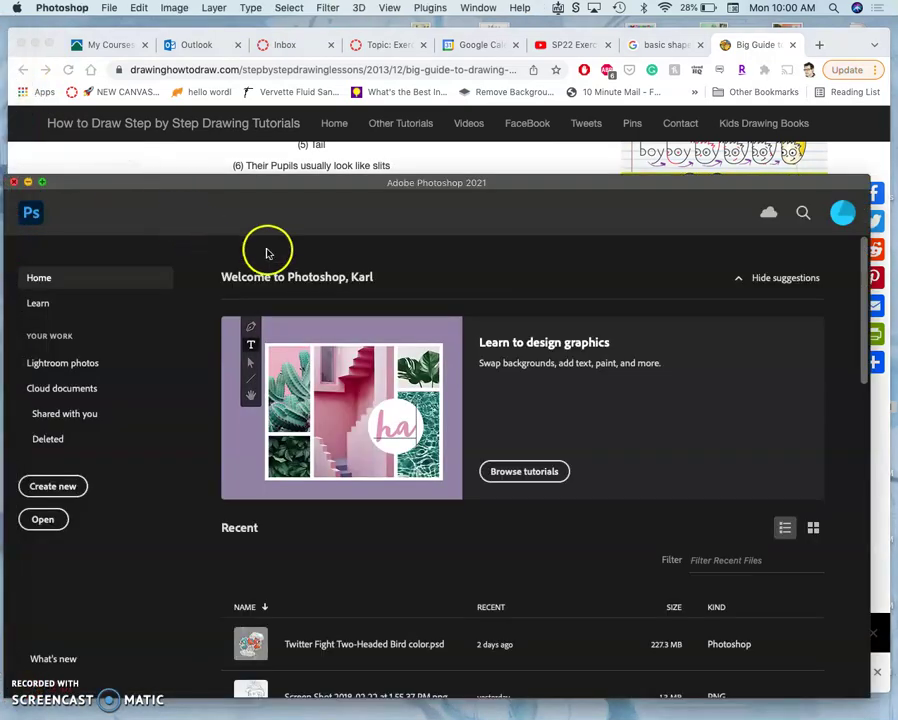
{"action": "left_click_drag", "start_coordinate": [240, 189], "coordinate": [238, 44]}
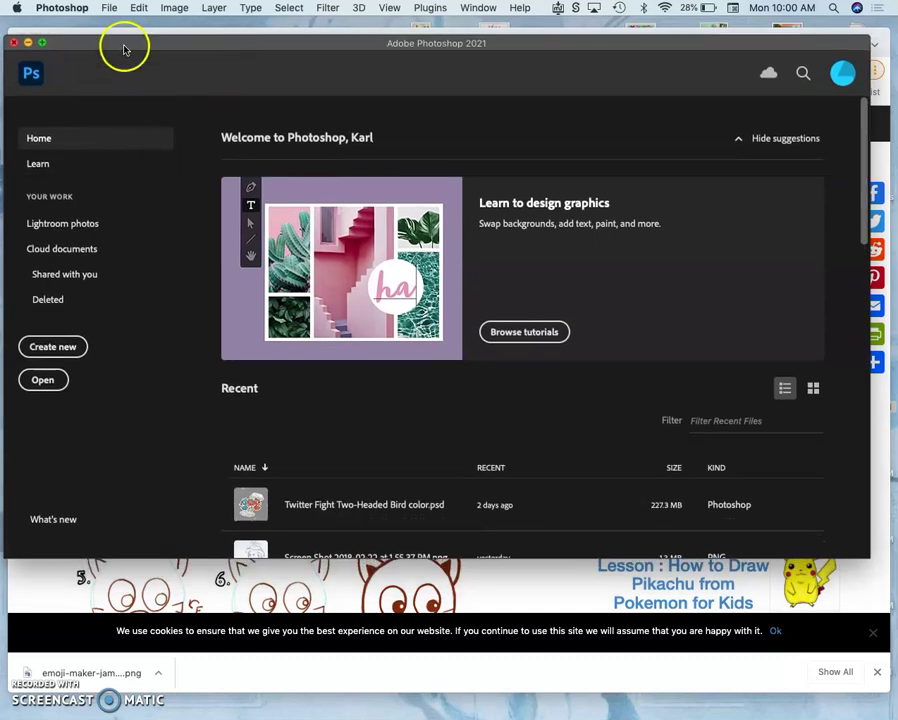
{"action": "left_click", "coordinate": [186, 44]}
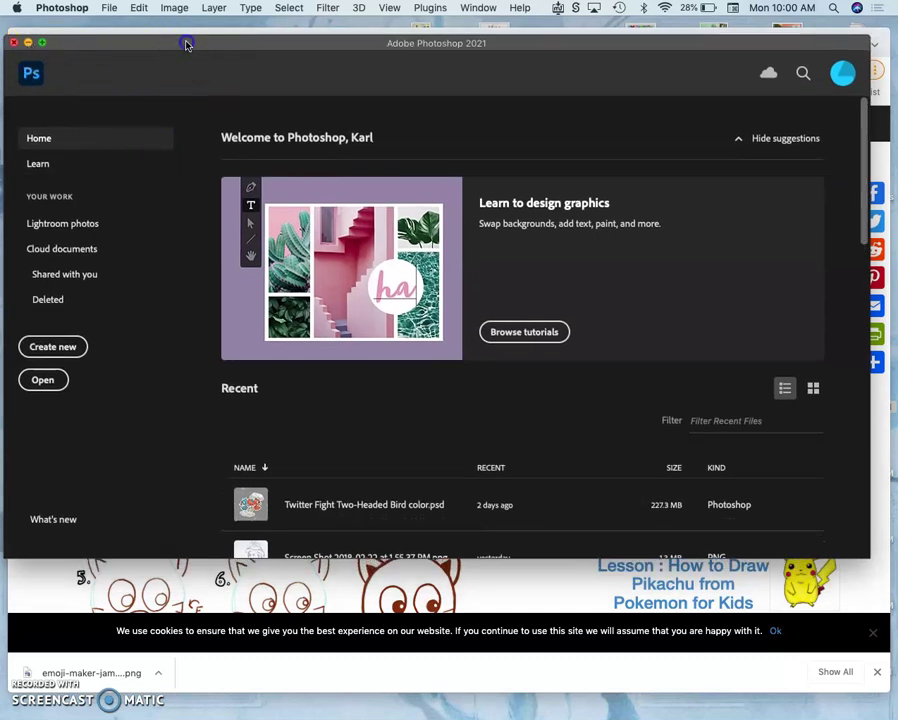
{"action": "left_click_drag", "start_coordinate": [186, 44], "coordinate": [186, 270]}
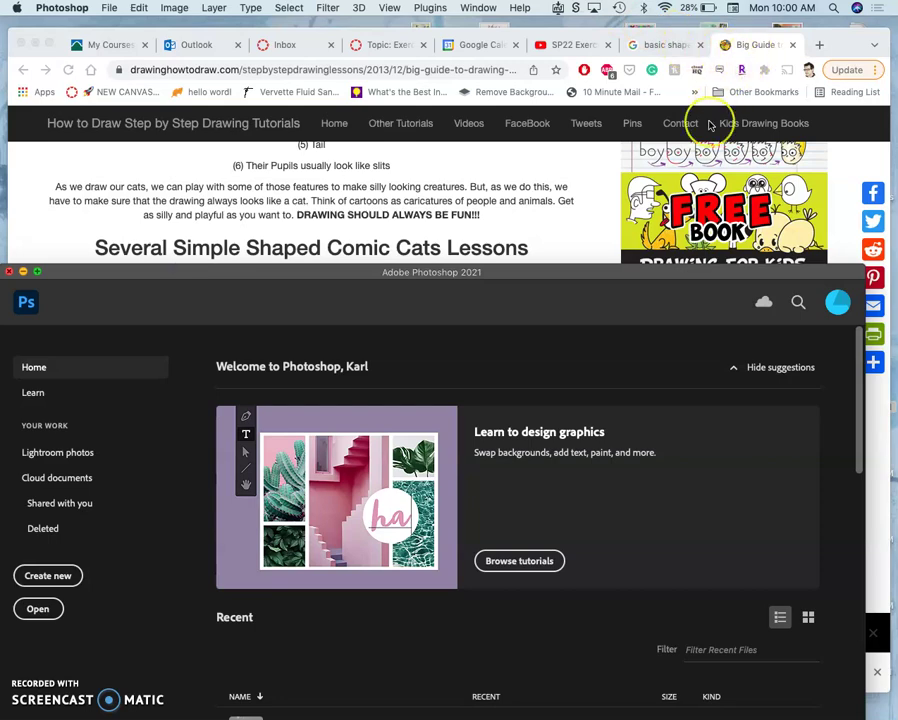
Open the Screen Shot 2022-01-31 emoji file from the desktop in Adobe Photoshop 2021.
{"action": "key", "text": "F11"}
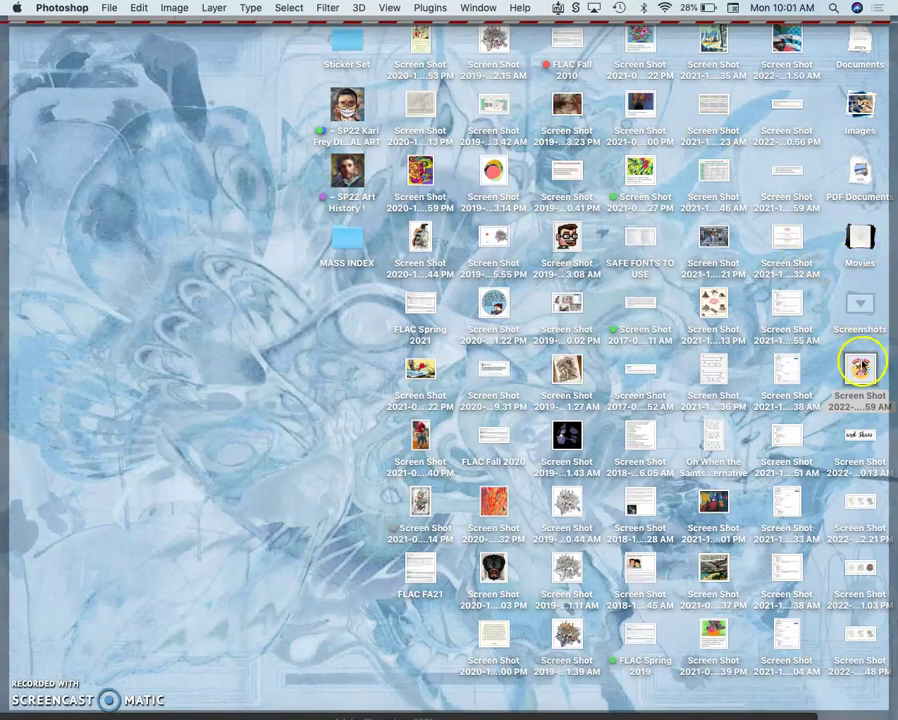
{"action": "right_click", "coordinate": [858, 368]}
{"action": "mouse_move", "coordinate": [733, 390]}
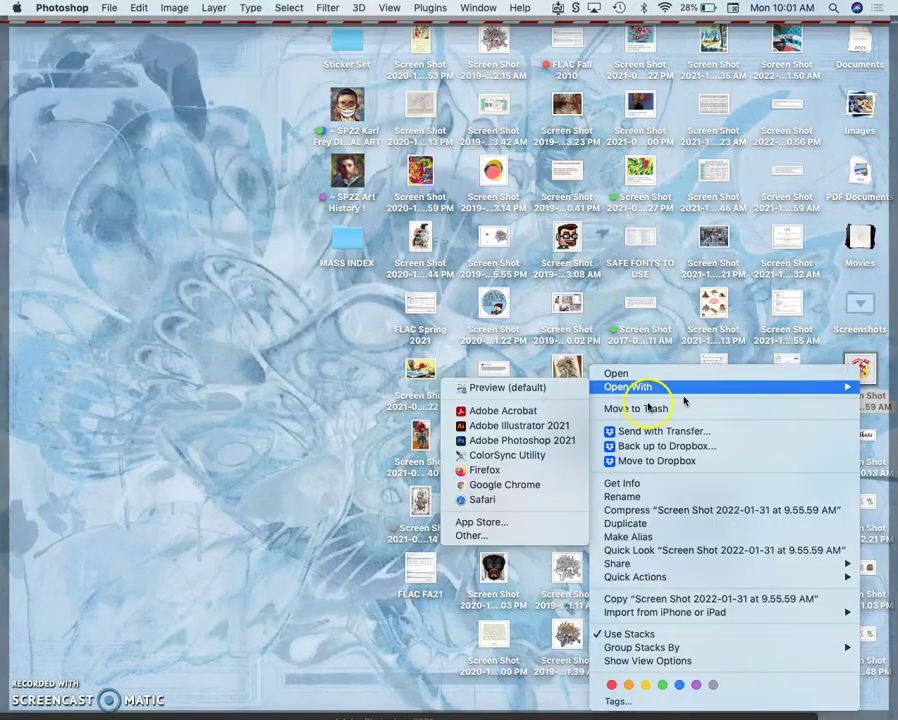
{"action": "left_click", "coordinate": [550, 444]}
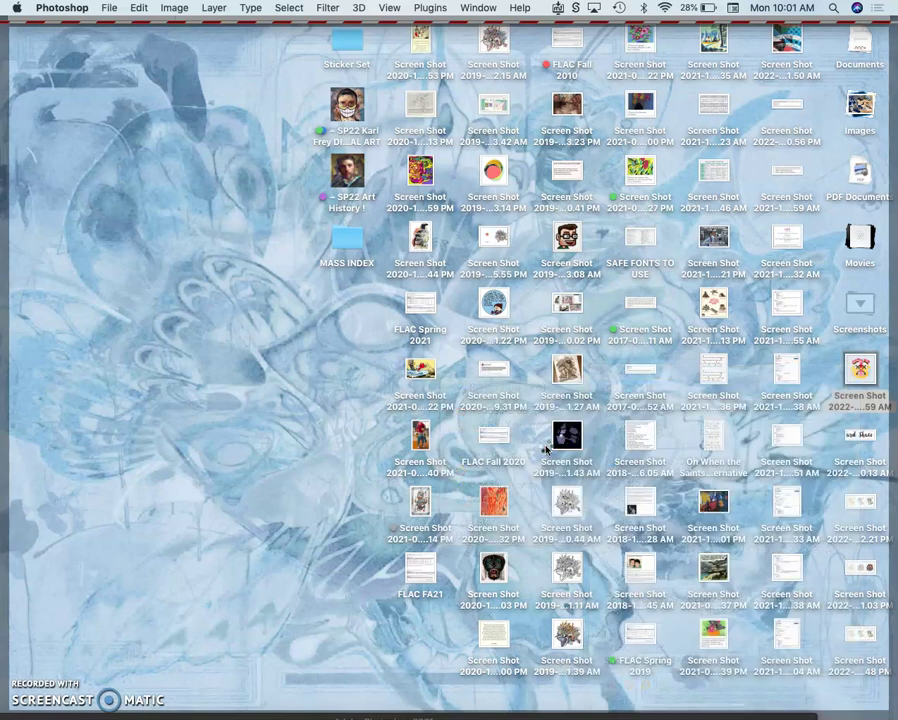
Collapse the desktop screenshot pile, then move the Photoshop window to the top and enlarge it.
{"action": "left_click", "coordinate": [858, 305]}
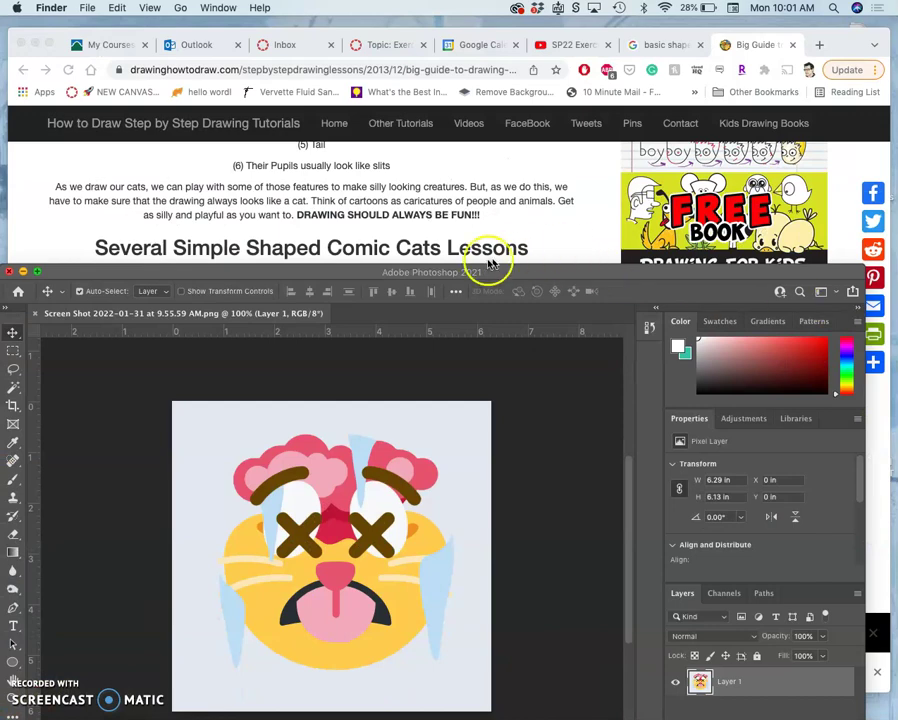
{"action": "left_click_drag", "start_coordinate": [468, 279], "coordinate": [472, 83]}
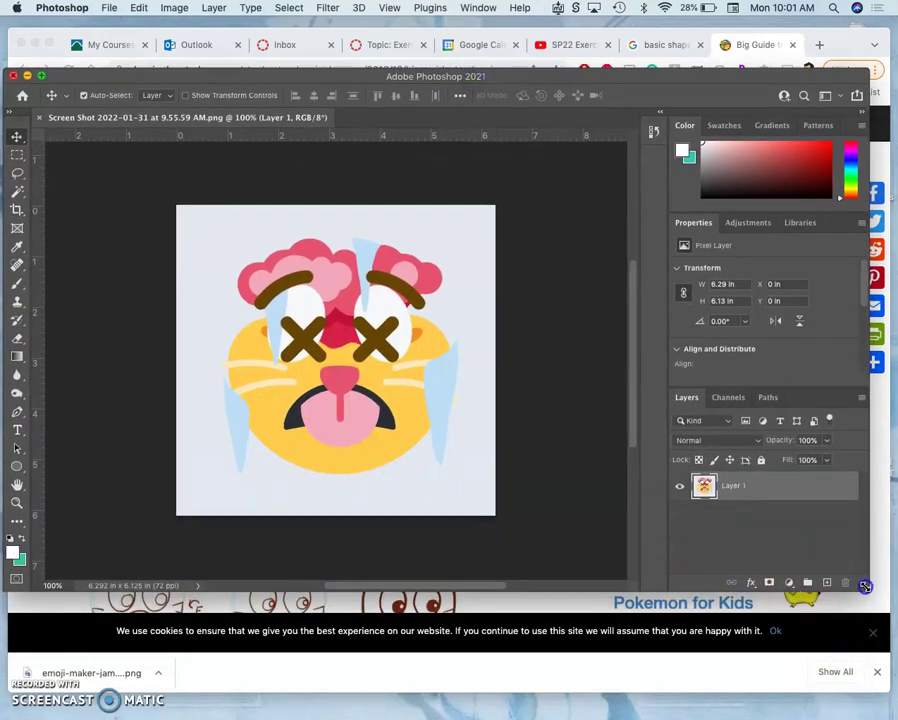
{"action": "left_click_drag", "start_coordinate": [865, 586], "coordinate": [886, 660]}
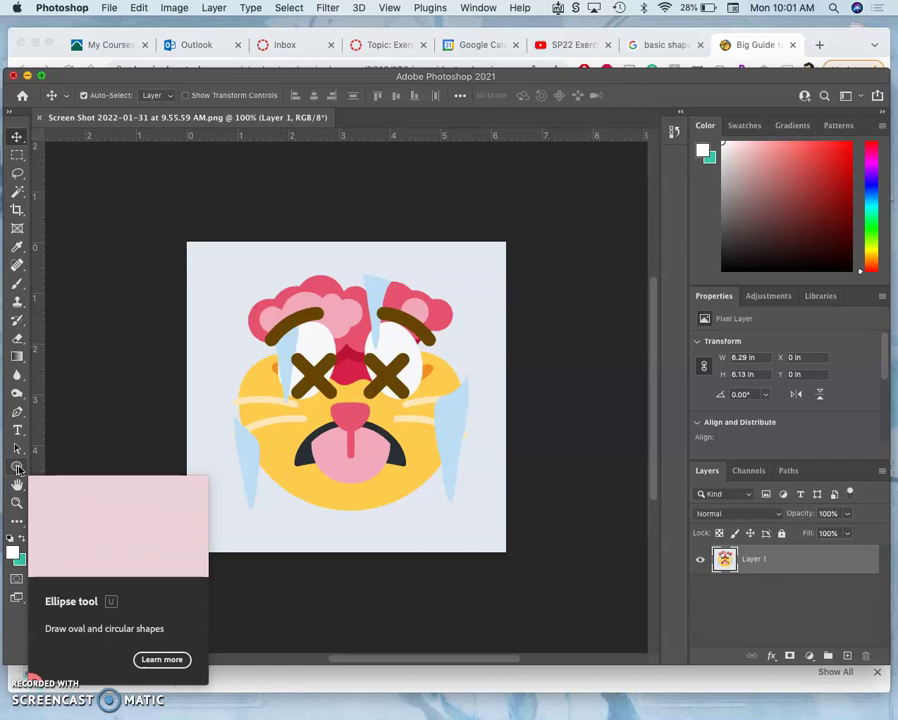
Browse the shape tool flyout, trying Ellipse and Triangle, and settle on the Rectangle Tool.
{"action": "left_click", "coordinate": [17, 467]}
{"action": "left_click_drag", "start_coordinate": [18, 469], "coordinate": [82, 512]}
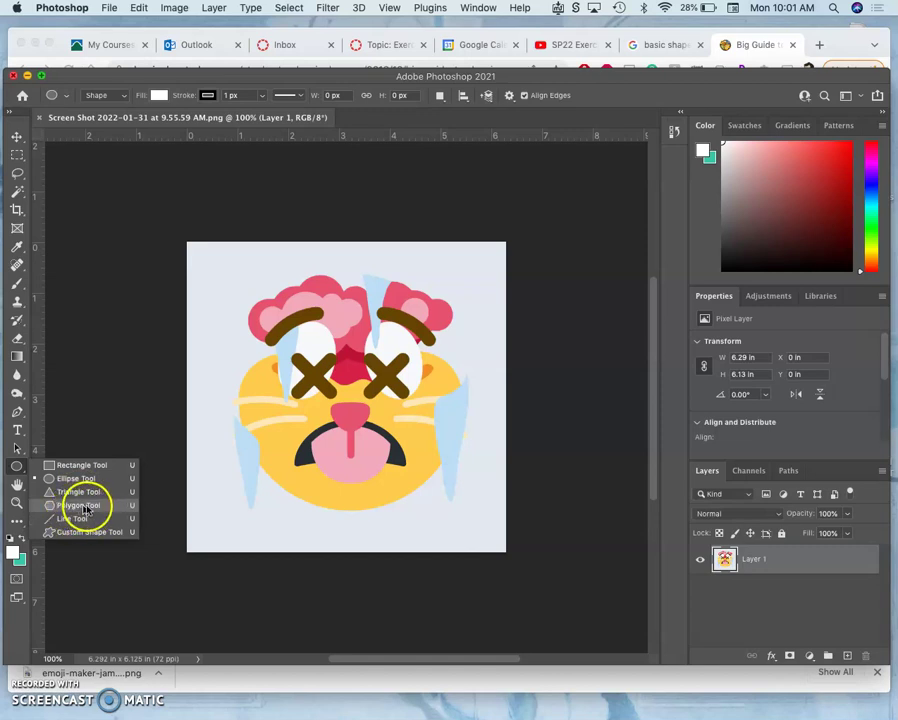
{"action": "left_click_drag", "start_coordinate": [87, 511], "coordinate": [82, 524]}
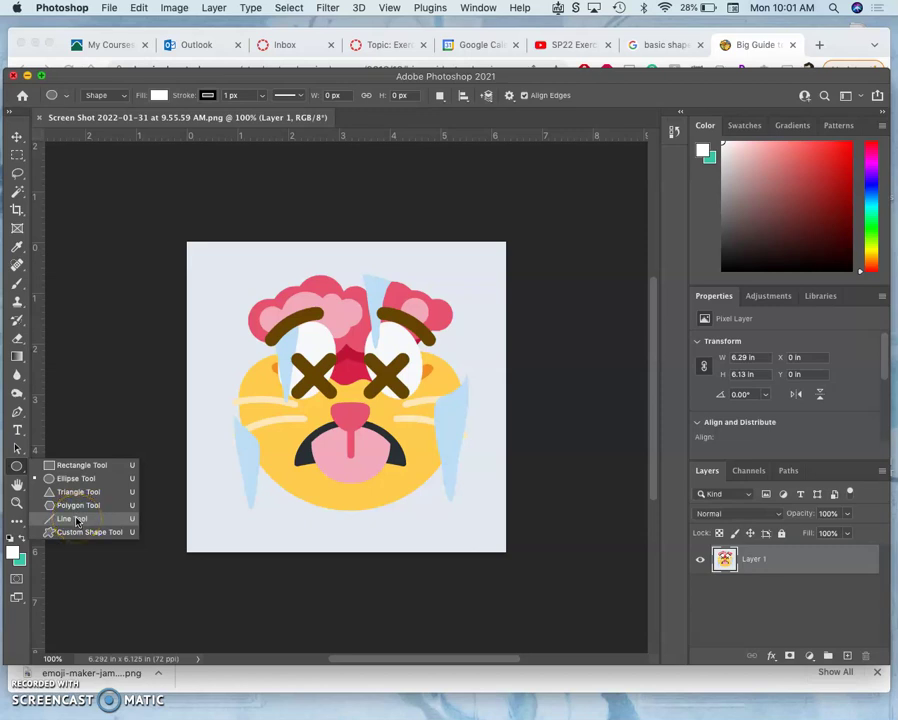
{"action": "left_click_drag", "start_coordinate": [78, 523], "coordinate": [80, 537]}
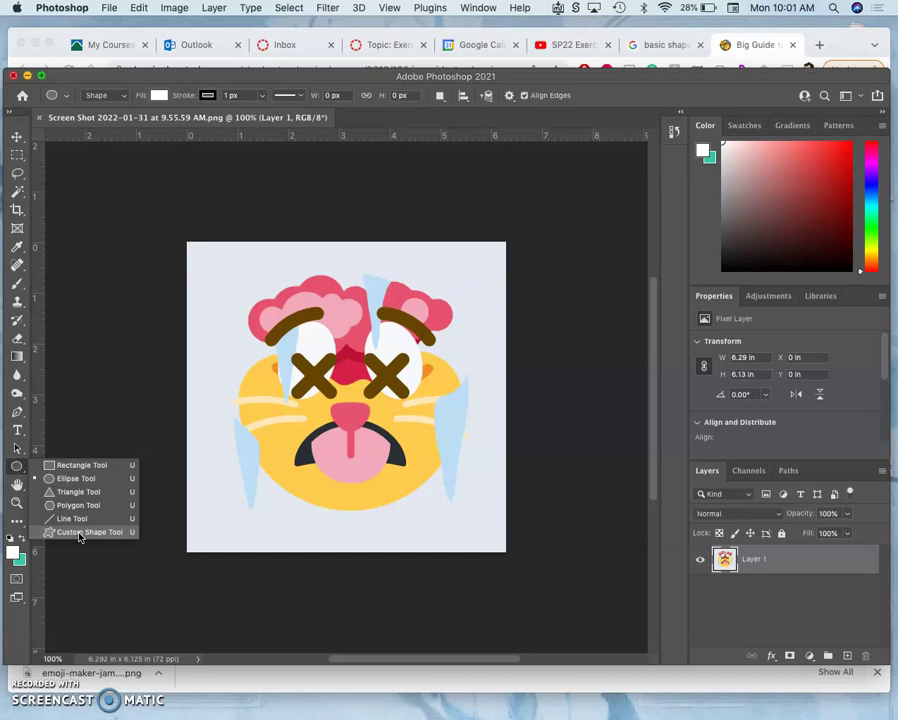
{"action": "left_click_drag", "start_coordinate": [80, 537], "coordinate": [98, 495]}
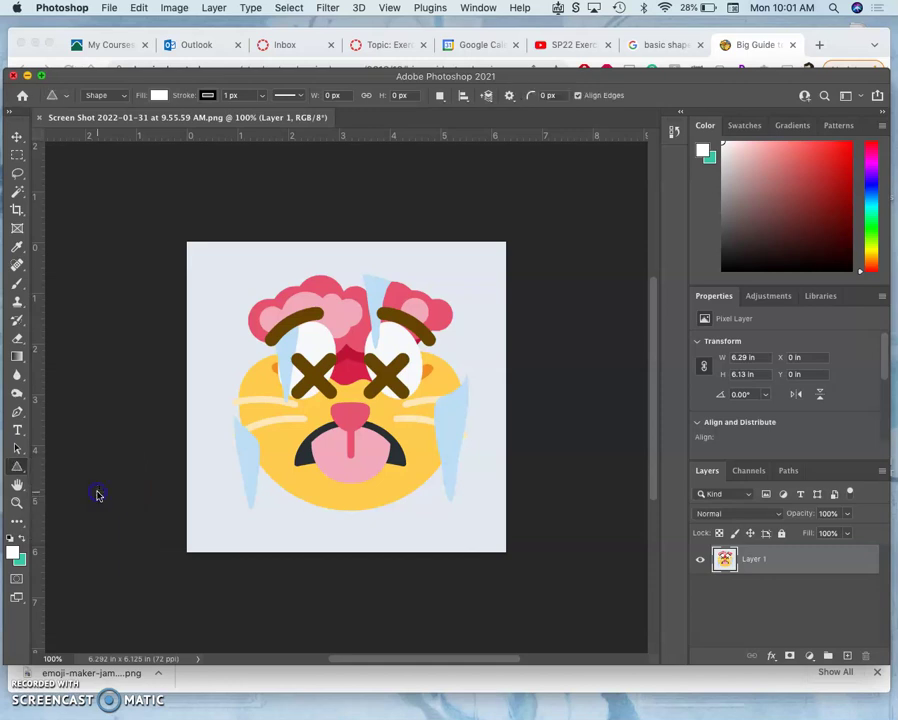
{"action": "right_click", "coordinate": [17, 467]}
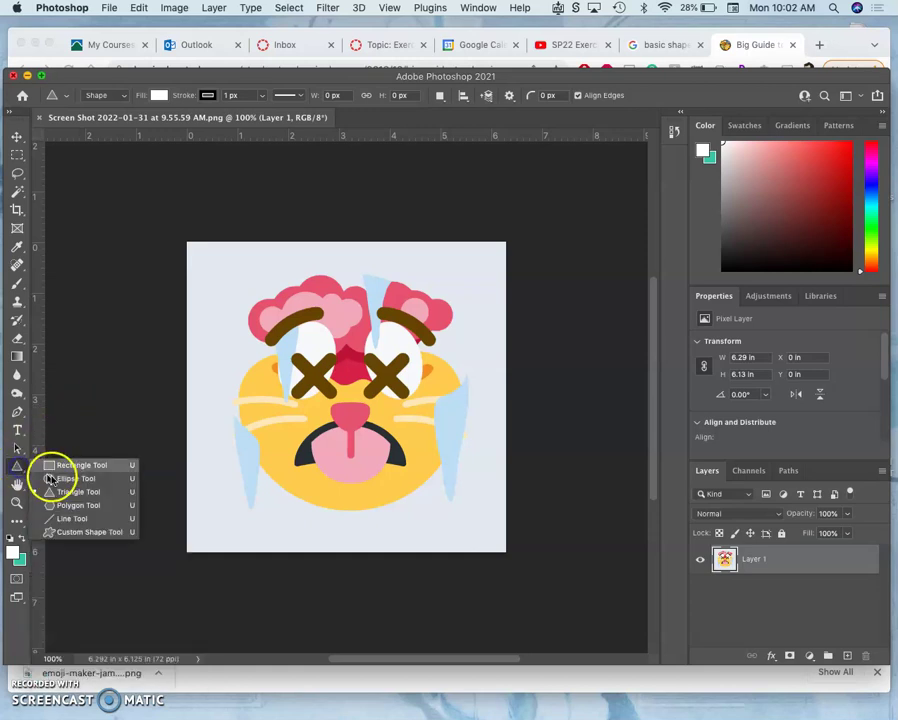
{"action": "left_click", "coordinate": [54, 466]}
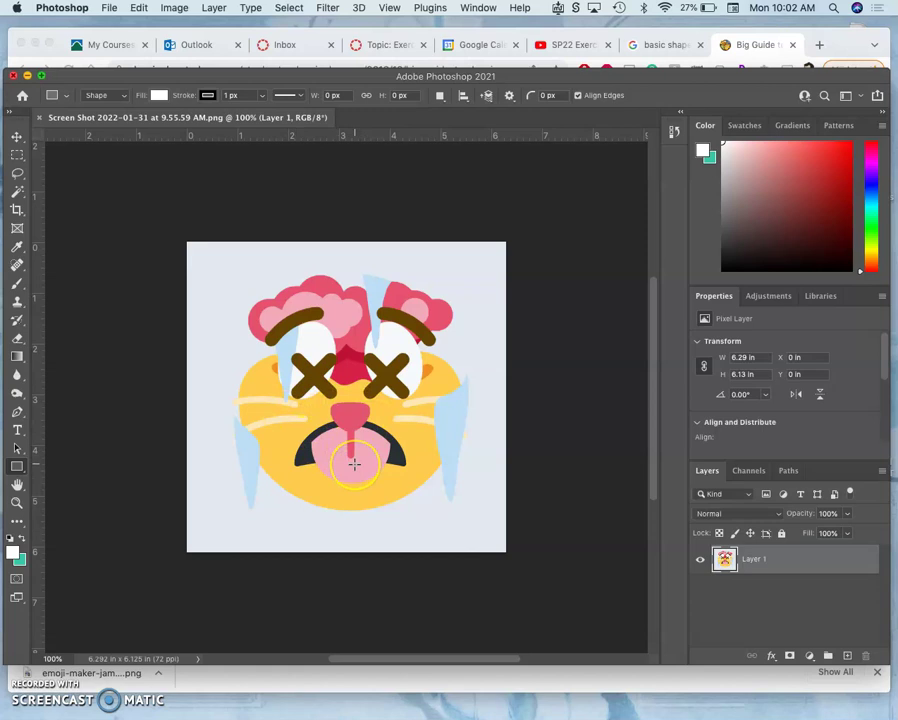
Resize the image to 10 inches wide at 300 pixels per inch in Image Size.
{"action": "left_click", "coordinate": [175, 8]}
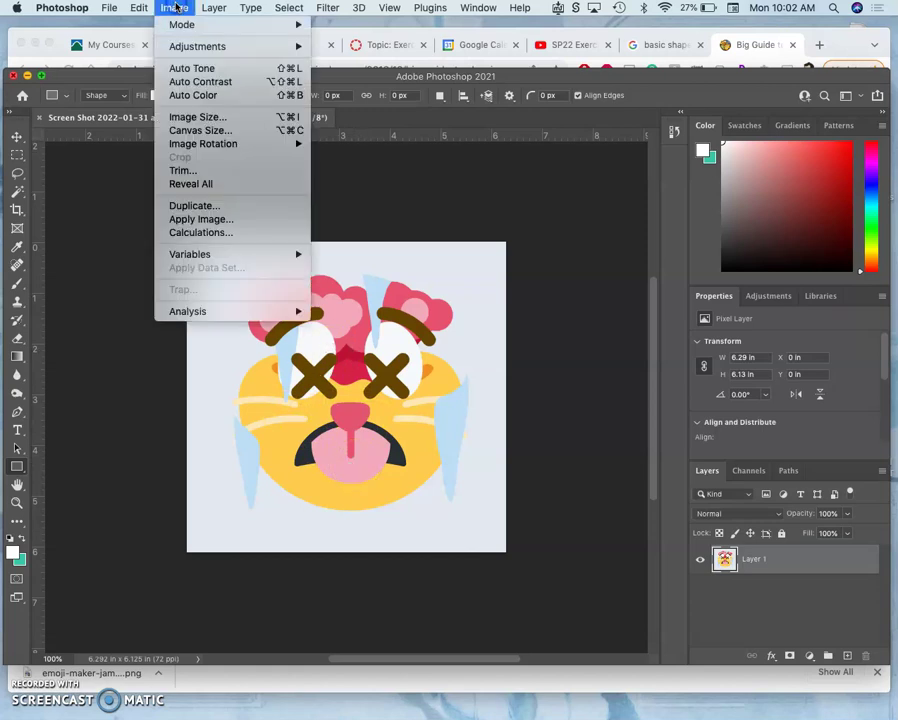
{"action": "left_click", "coordinate": [192, 118]}
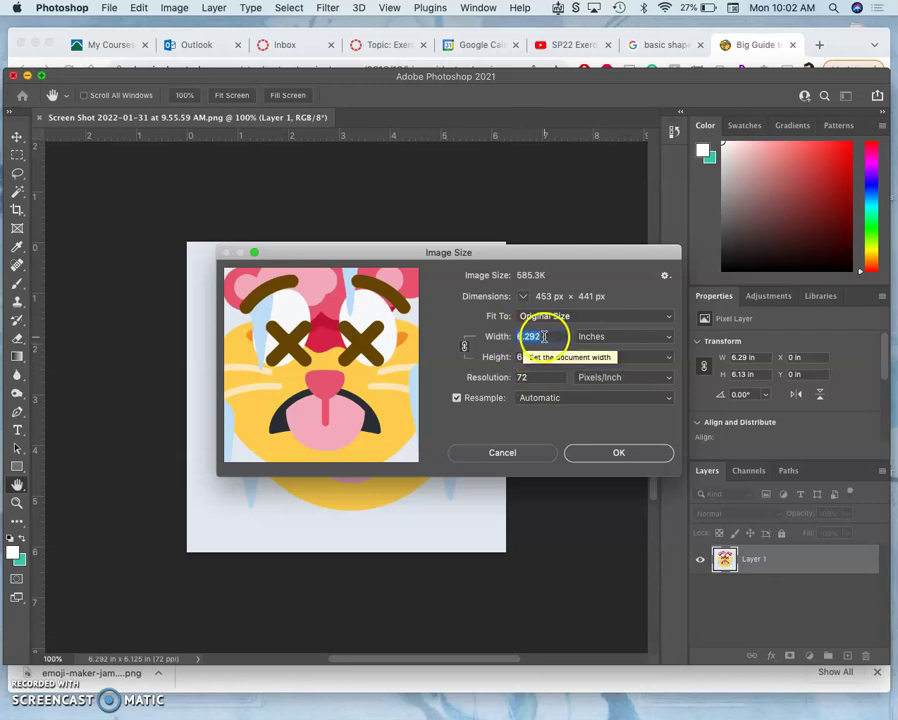
{"action": "type", "text": "10"}
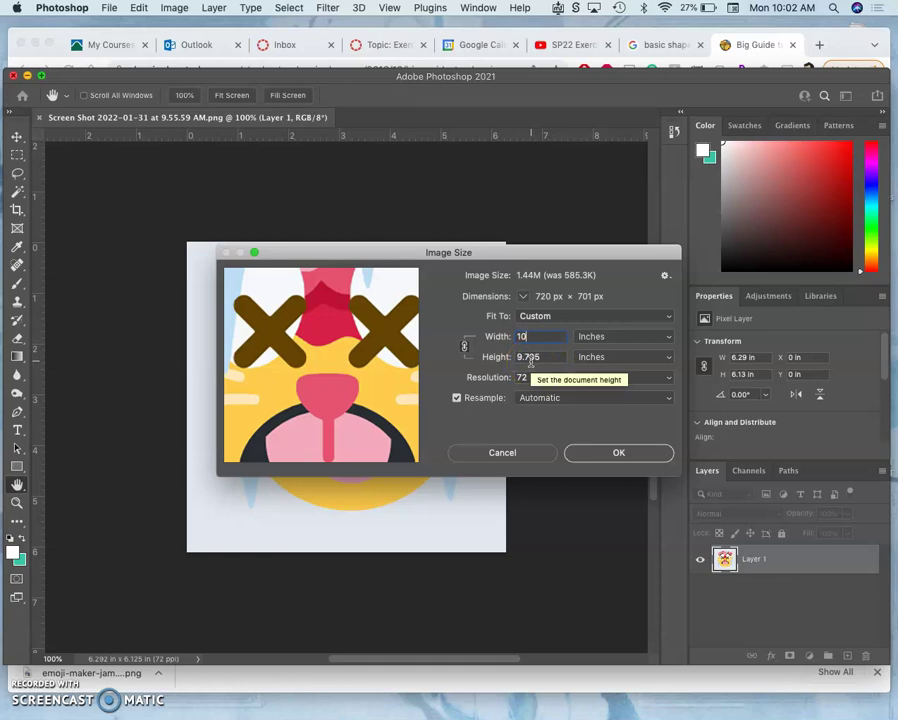
{"action": "left_click", "coordinate": [522, 377]}
{"action": "left_click_drag", "start_coordinate": [522, 377], "coordinate": [511, 378]}
{"action": "type", "text": "300"}
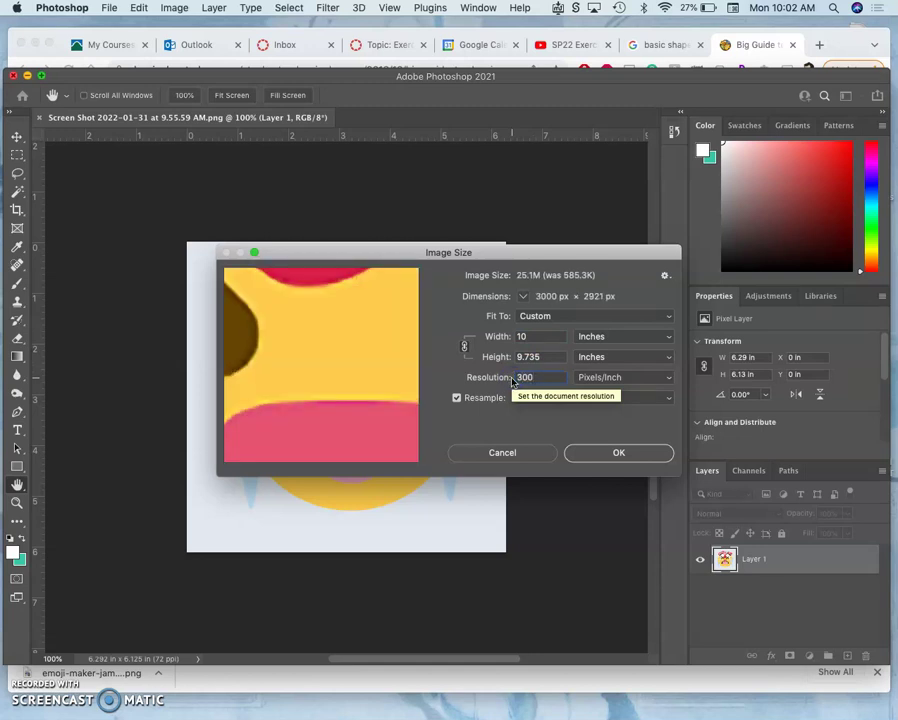
{"action": "left_click_drag", "start_coordinate": [364, 390], "coordinate": [322, 382]}
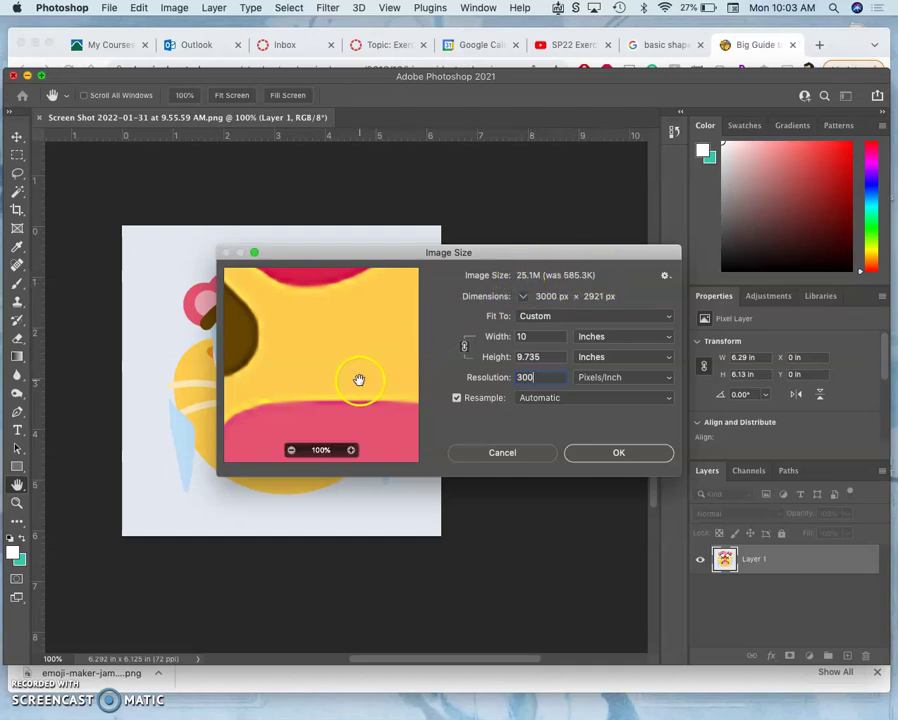
{"action": "scroll", "coordinate": [346, 362], "scroll_direction": "up", "scroll_amount": 5}
{"action": "scroll", "coordinate": [345, 363], "scroll_direction": "down", "scroll_amount": 5}
{"action": "mouse_move", "coordinate": [345, 363]}
{"action": "left_mouse_down"}
{"action": "mouse_move", "coordinate": [310, 416]}
{"action": "mouse_move", "coordinate": [284, 406]}
{"action": "mouse_move", "coordinate": [292, 410]}
{"action": "mouse_move", "coordinate": [282, 391]}
{"action": "left_mouse_up"}
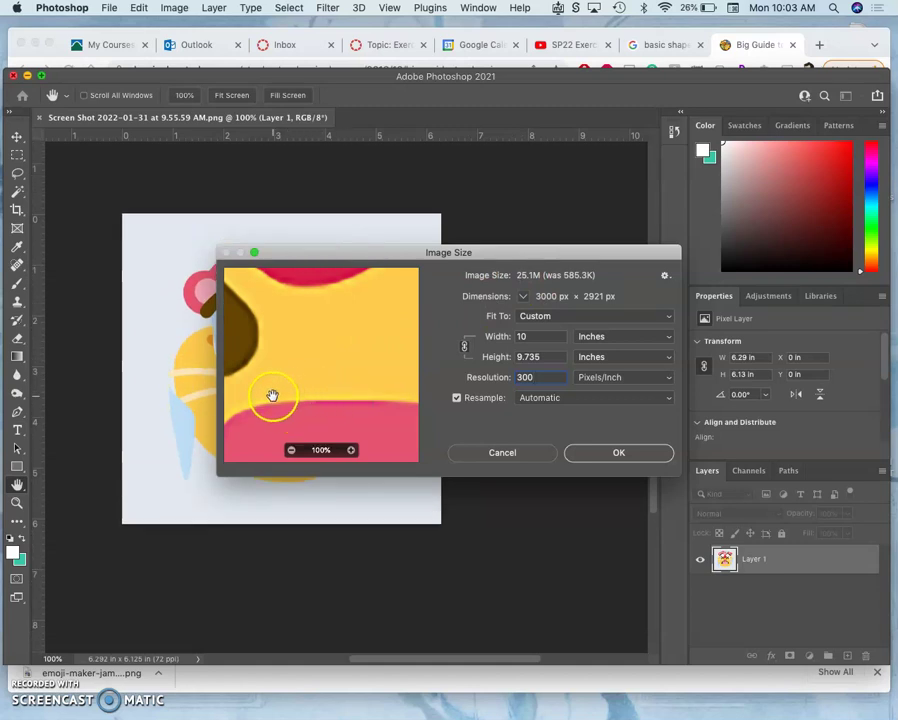
{"action": "left_click", "coordinate": [605, 453]}
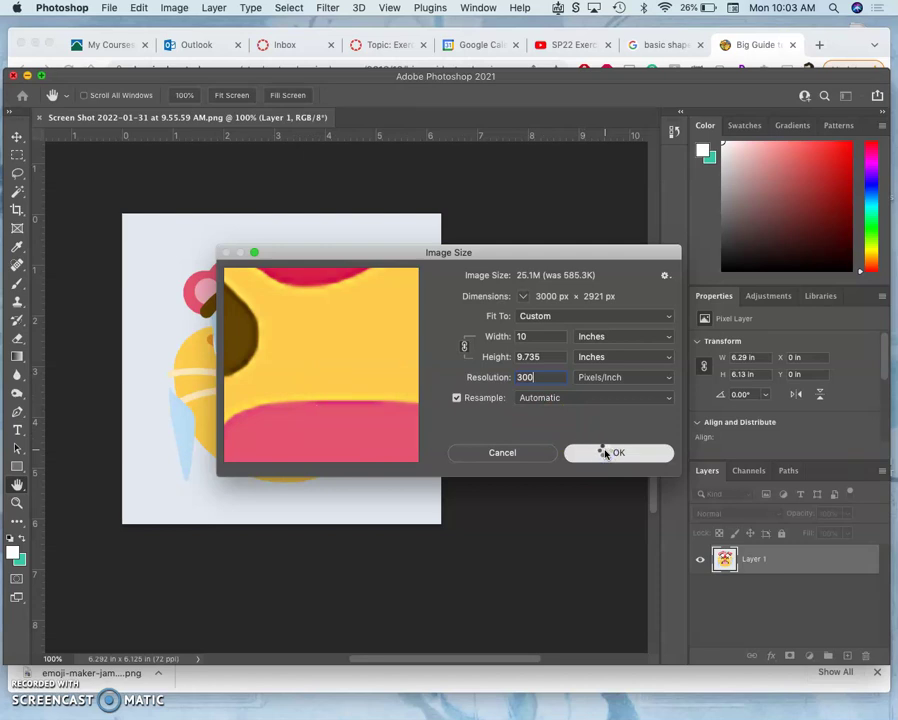
{"action": "key", "text": "u"}
Zoom out to fit the enlarged canvas, then return to the Chrome cat tutorial.
{"action": "scroll", "coordinate": [604, 453], "scroll_direction": "down", "scroll_amount": 10}
{"action": "scroll", "coordinate": [604, 453], "scroll_direction": "right", "scroll_amount": 10}
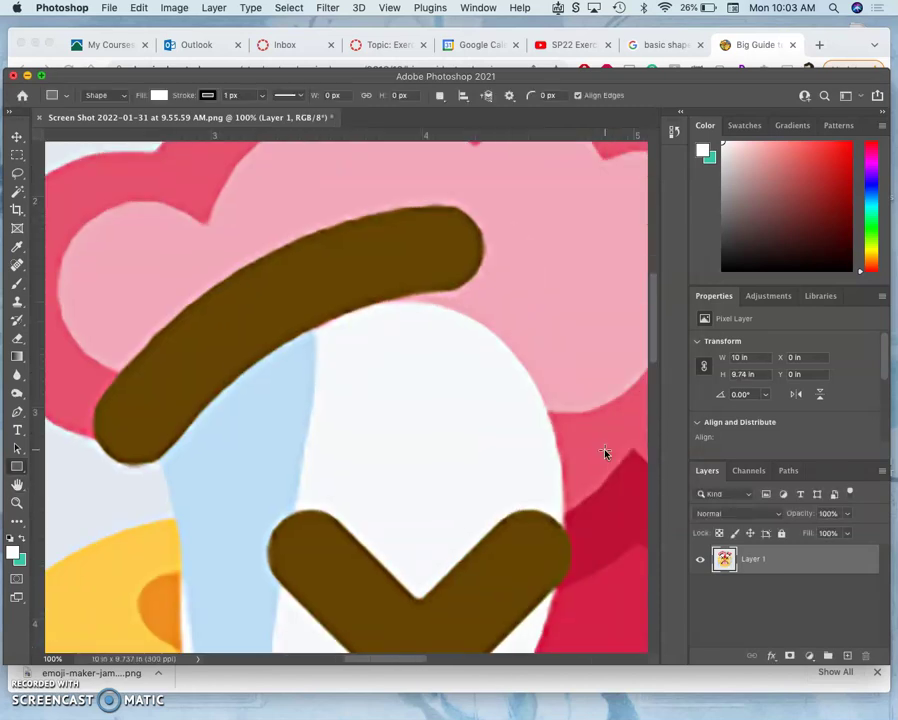
{"action": "left_click", "coordinate": [561, 312]}
{"action": "scroll", "coordinate": [561, 312], "scroll_direction": "down", "scroll_amount": 5}
{"action": "scroll", "coordinate": [561, 312], "scroll_direction": "right", "scroll_amount": 6}
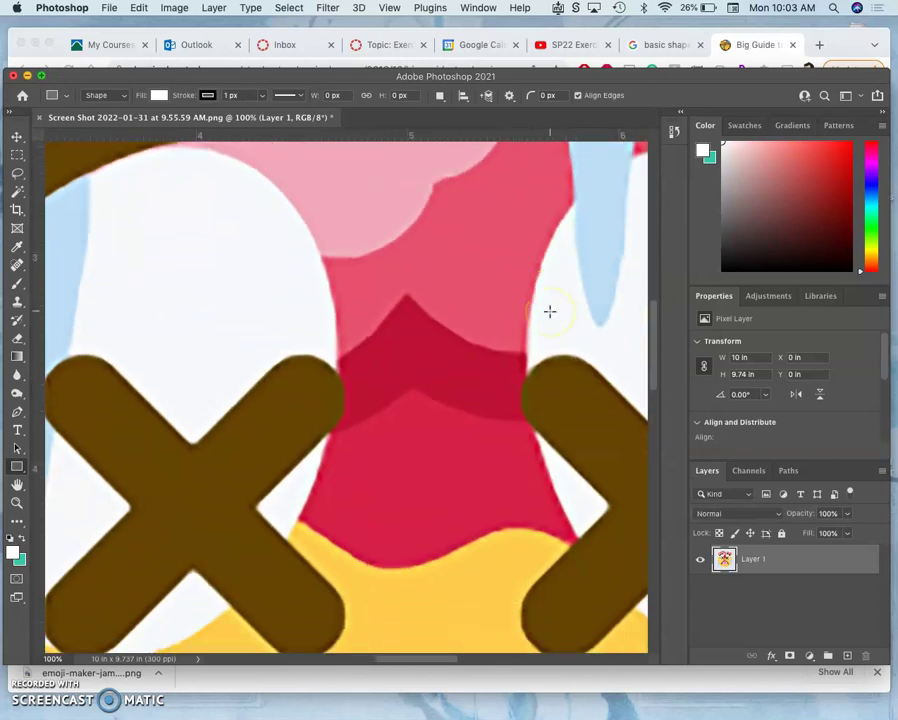
{"action": "key", "text": "super+minus"}
{"action": "key", "text": "super+minus"}
{"action": "key", "text": "super+minus"}
{"action": "key", "text": "super+minus"}
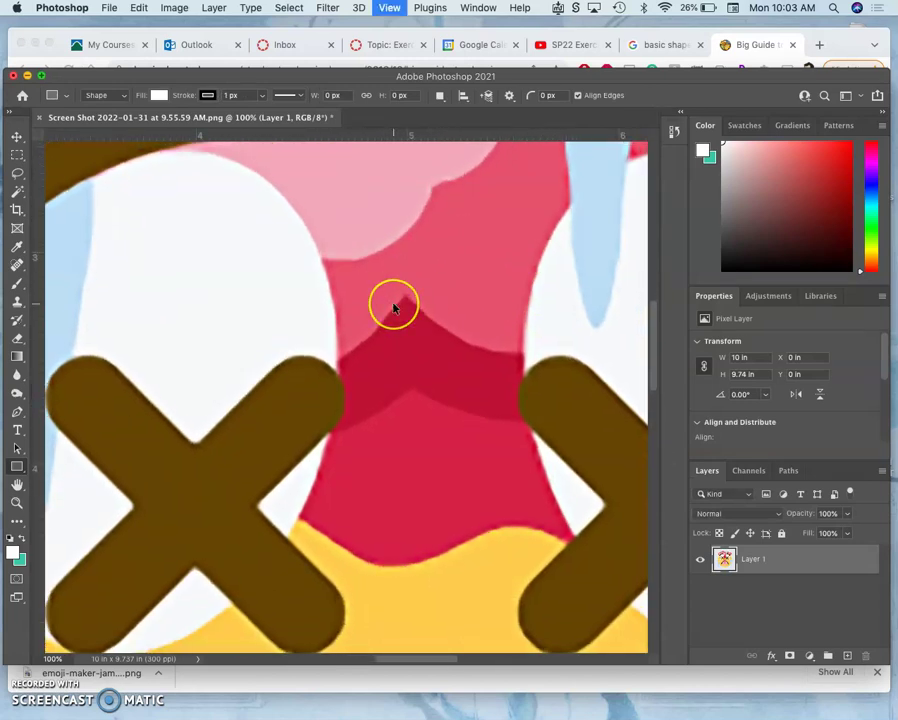
{"action": "scroll", "coordinate": [393, 308], "scroll_direction": "down", "scroll_amount": 2}
{"action": "scroll", "coordinate": [393, 308], "scroll_direction": "right", "scroll_amount": 1}
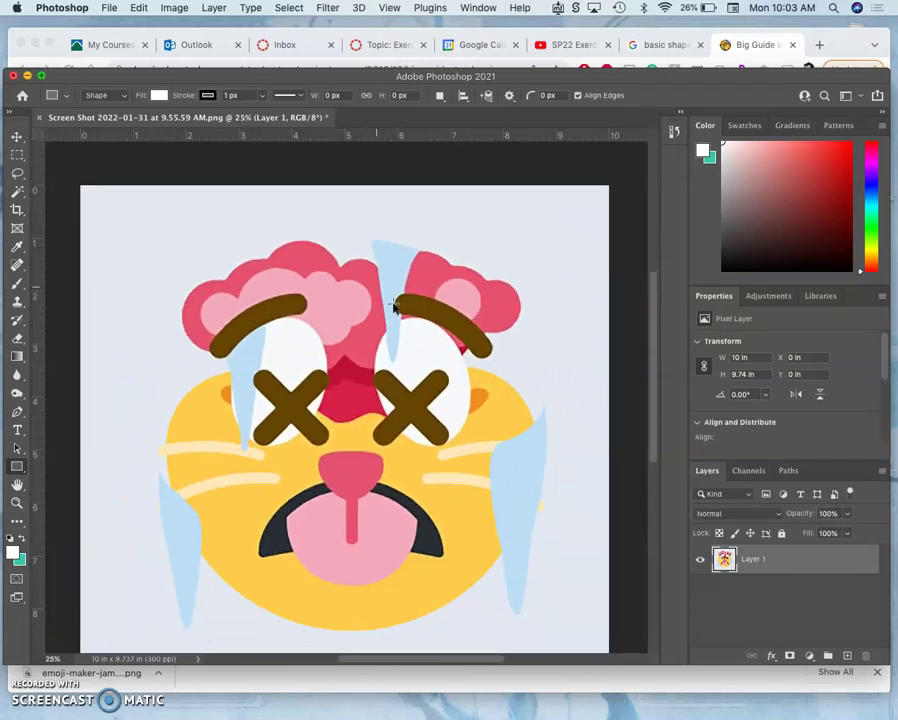
{"action": "key", "text": "super+minus"}
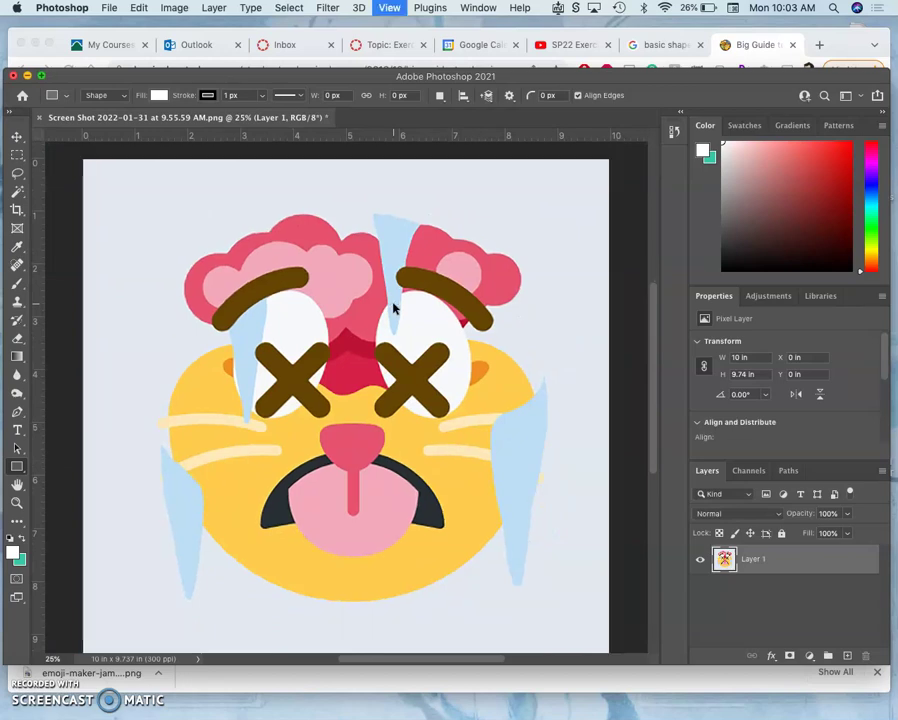
{"action": "left_click", "coordinate": [885, 688]}
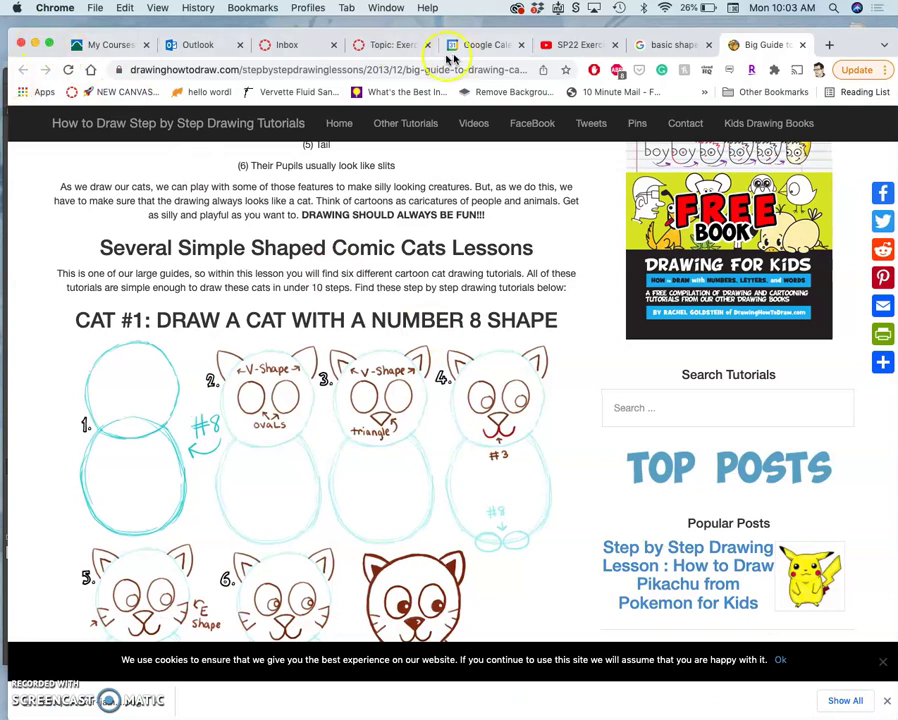
Scroll the Canvas discussion to step 4b's red-circle example, then minimize Chrome to reveal Photoshop.
{"action": "left_click", "coordinate": [398, 44]}
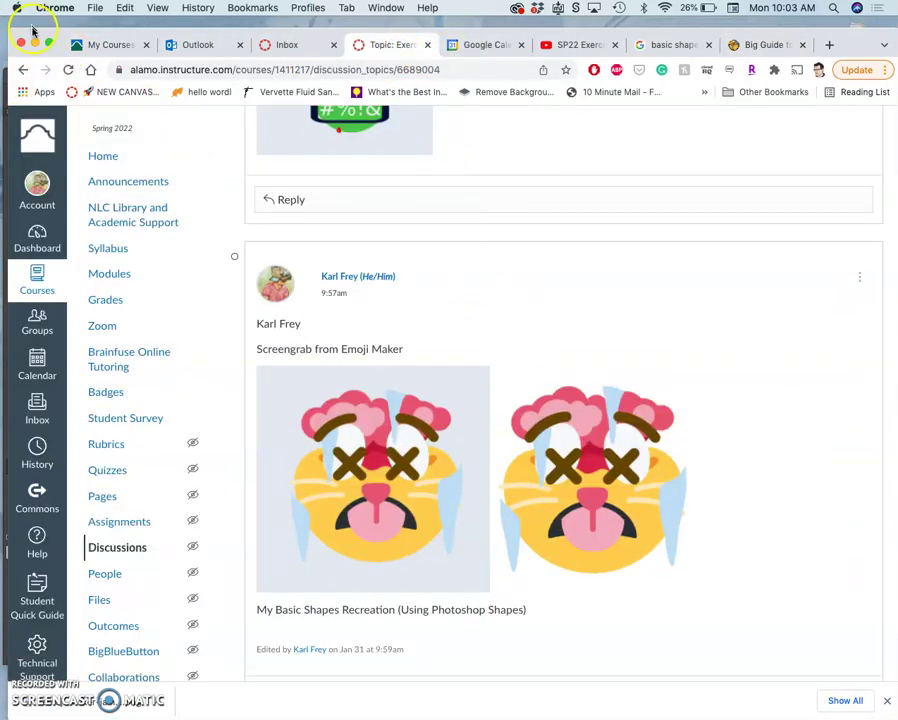
{"action": "scroll", "coordinate": [420, 245], "scroll_direction": "up", "scroll_amount": 5}
{"action": "scroll", "coordinate": [420, 245], "scroll_direction": "up", "scroll_amount": 20}
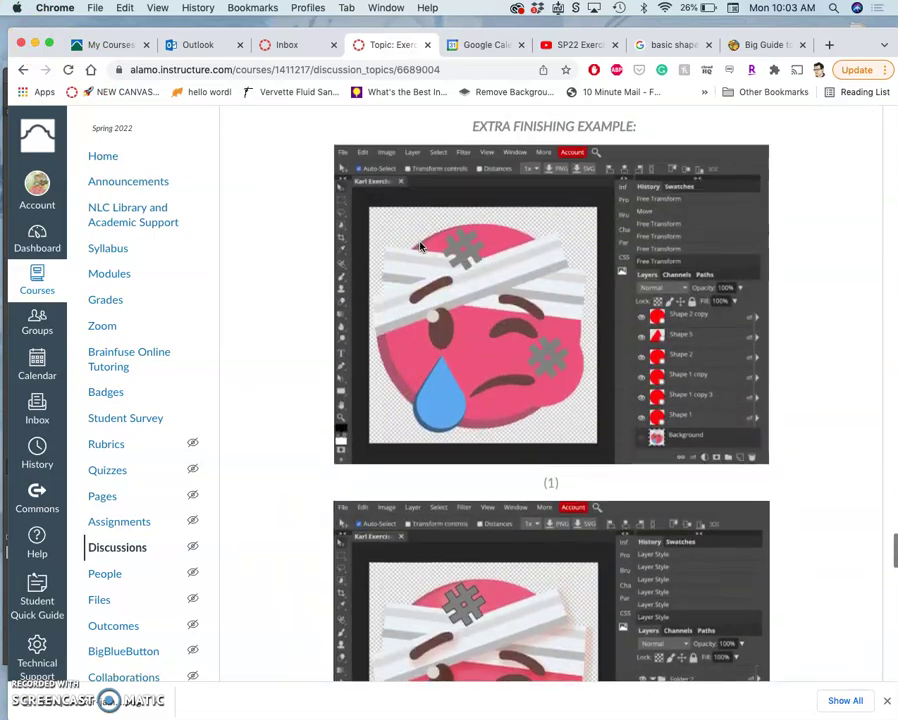
{"action": "scroll", "coordinate": [420, 245], "scroll_direction": "up", "scroll_amount": 20}
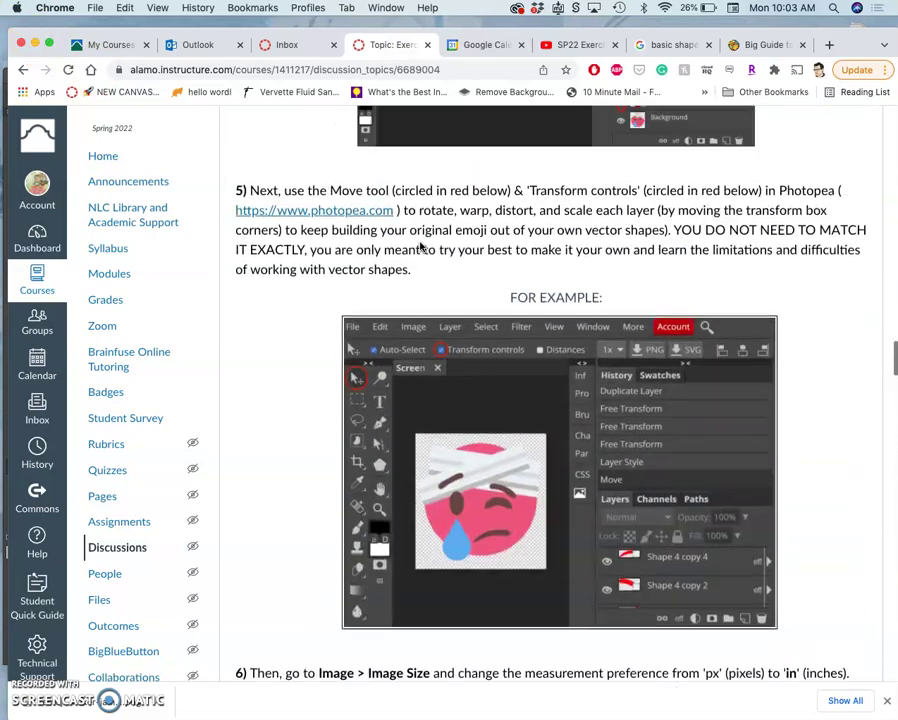
{"action": "scroll", "coordinate": [420, 246], "scroll_direction": "up", "scroll_amount": 5}
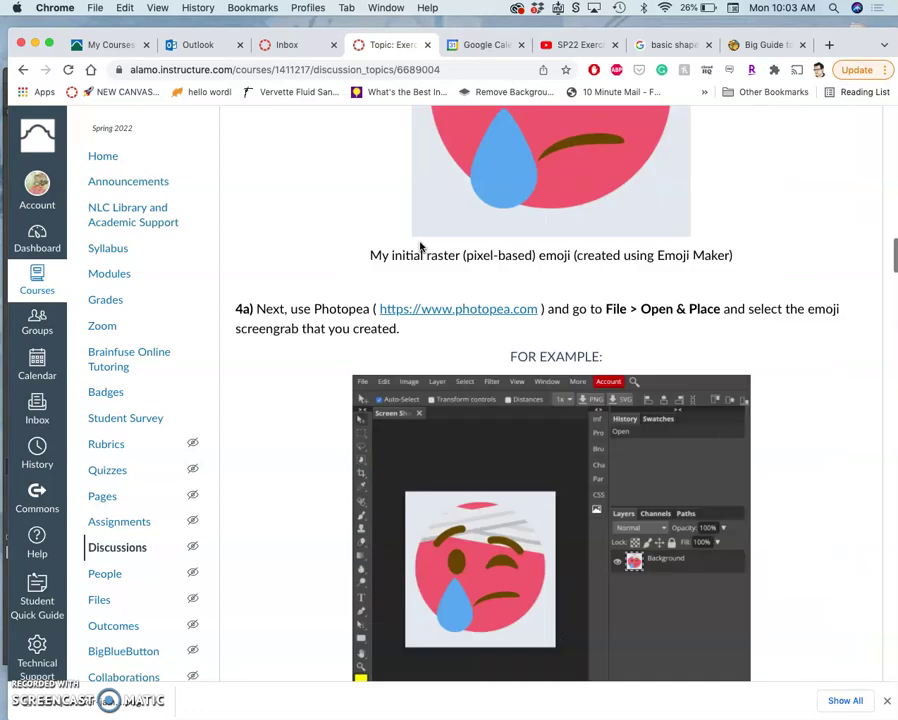
{"action": "scroll", "coordinate": [420, 246], "scroll_direction": "down", "scroll_amount": 3}
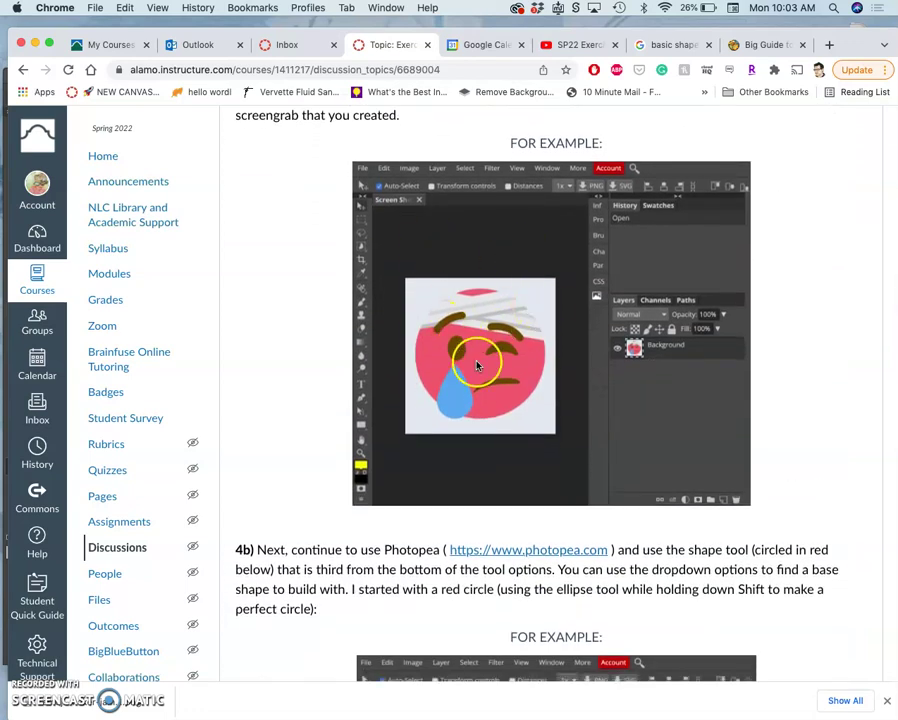
{"action": "scroll", "coordinate": [486, 372], "scroll_direction": "down", "scroll_amount": 2}
{"action": "scroll", "coordinate": [484, 376], "scroll_direction": "down", "scroll_amount": 6}
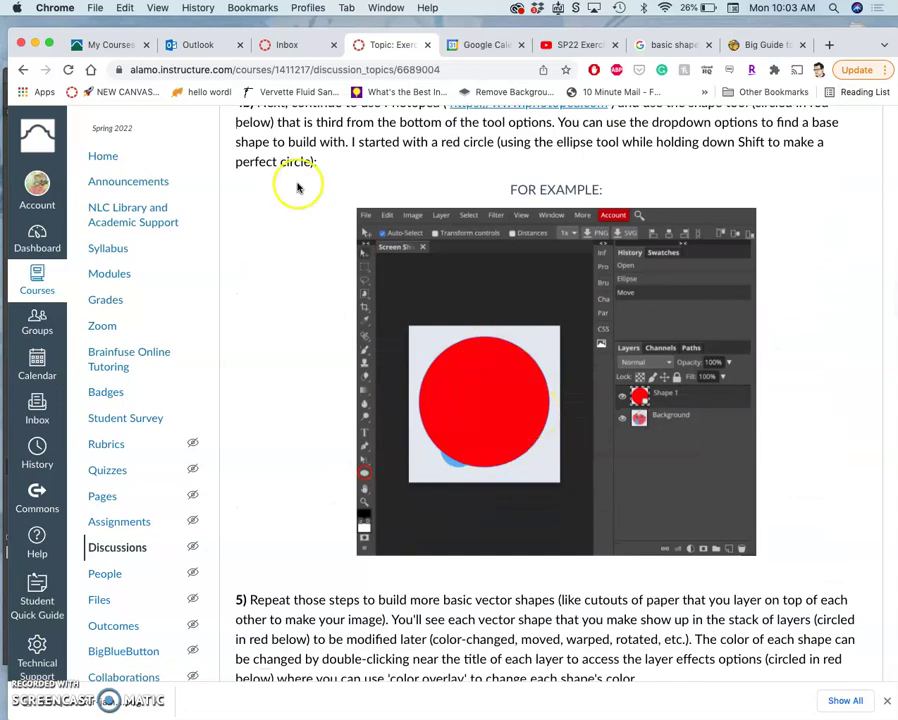
{"action": "left_click", "coordinate": [36, 45]}
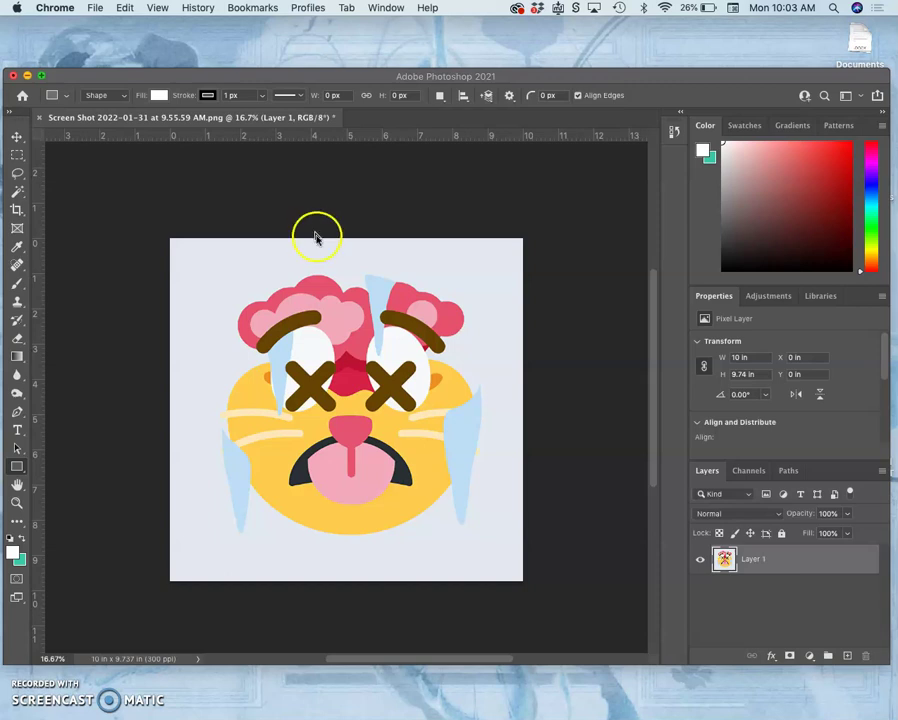
Draw a white 6.88 × 6.62 in ellipse over the emoji face, undoing a stray tiny one.
{"action": "scroll", "coordinate": [350, 320], "scroll_direction": "down", "scroll_amount": 3}
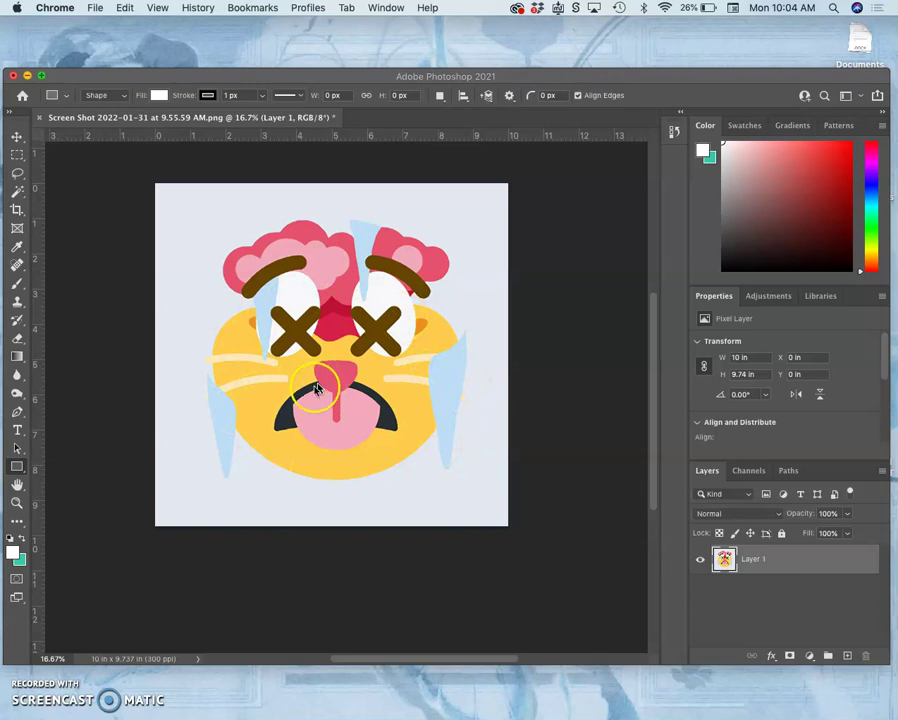
{"action": "left_click", "coordinate": [18, 467]}
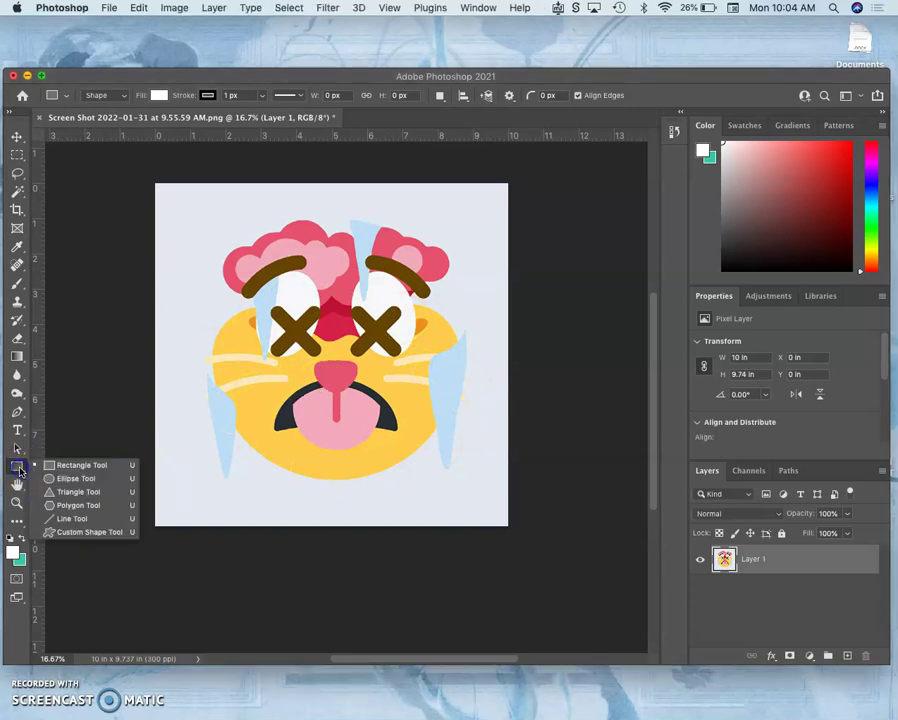
{"action": "left_click_drag", "start_coordinate": [444, 70], "coordinate": [443, 21]}
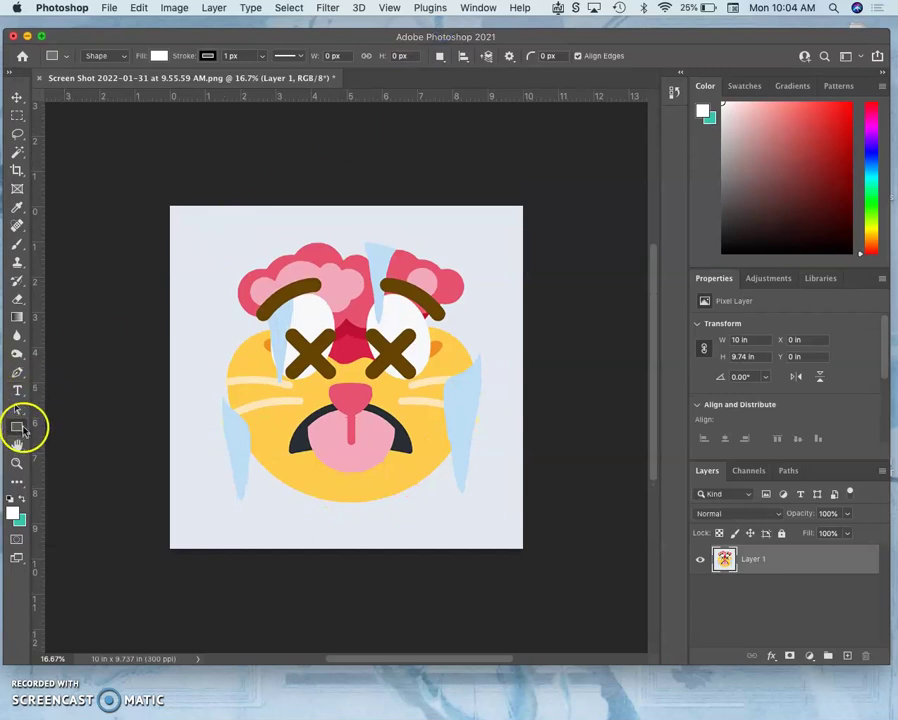
{"action": "left_click", "coordinate": [18, 427]}
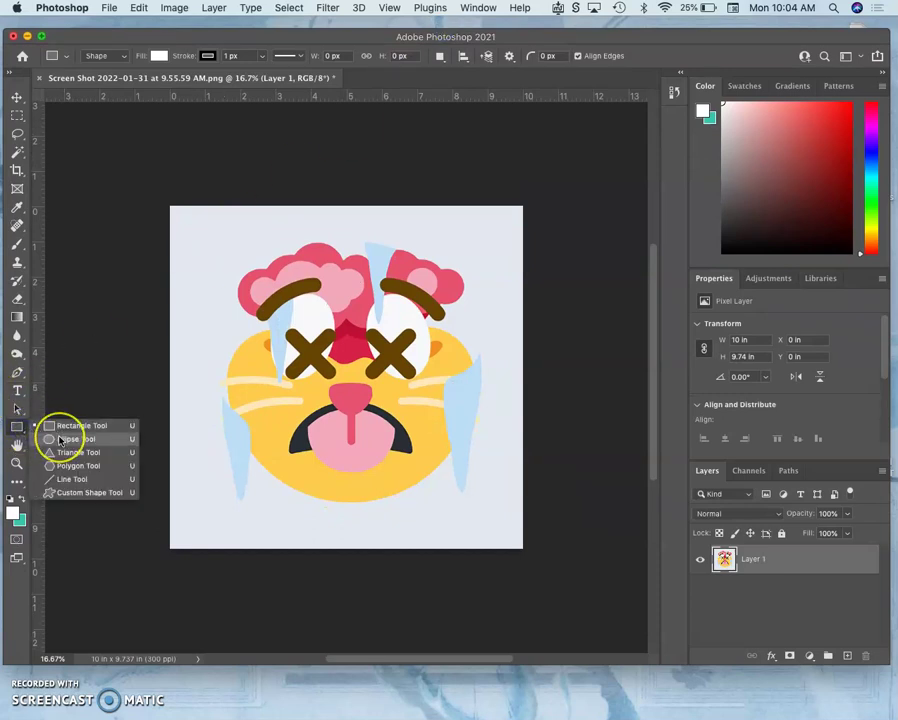
{"action": "left_click", "coordinate": [64, 439]}
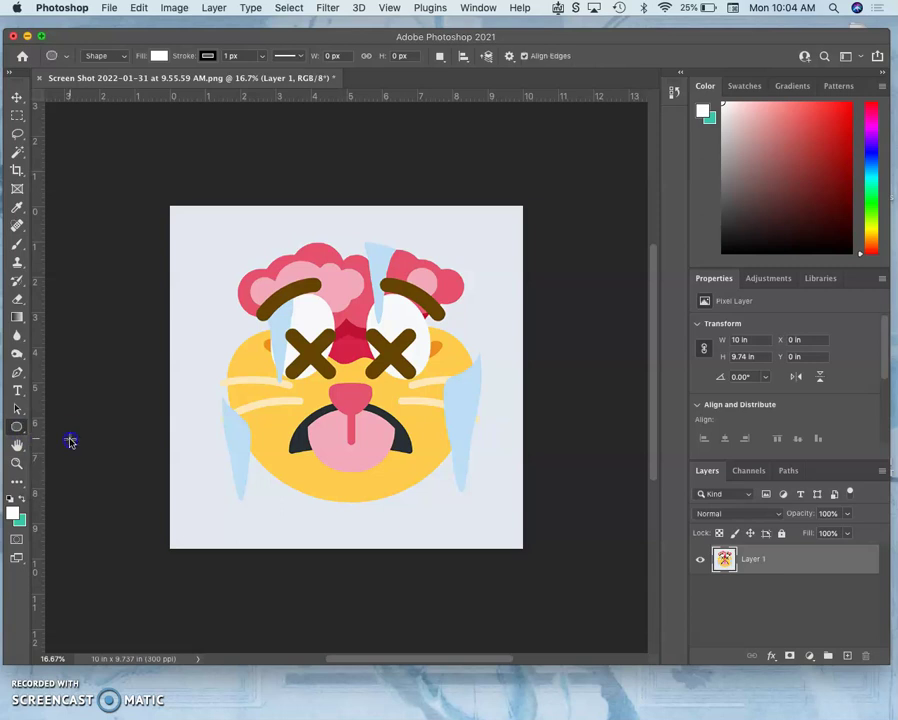
{"action": "left_click", "coordinate": [222, 275]}
{"action": "left_click_drag", "start_coordinate": [221, 268], "coordinate": [463, 500]}
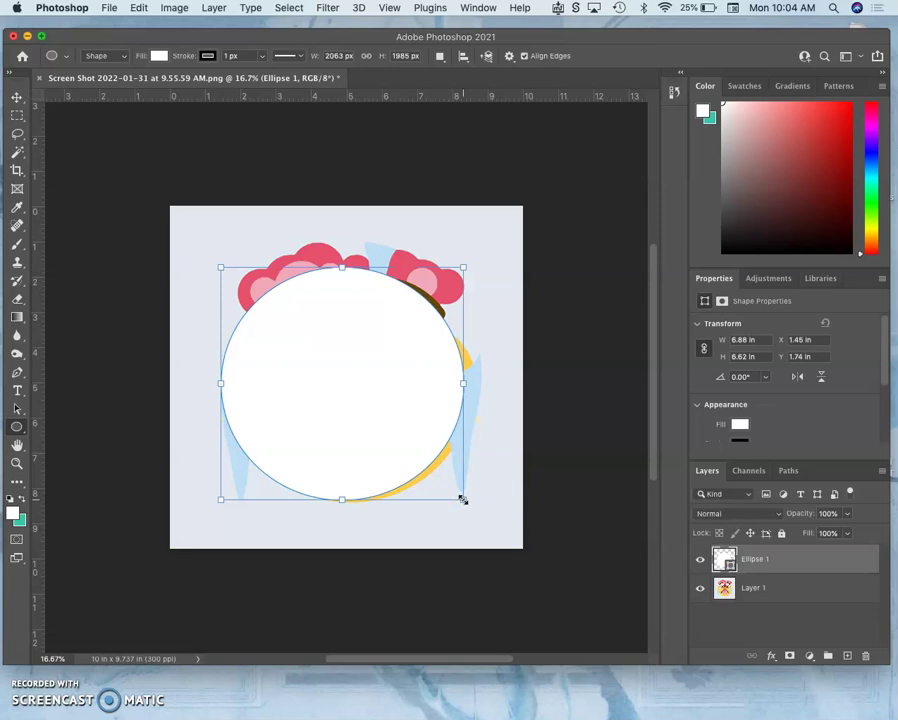
{"action": "left_click_drag", "start_coordinate": [360, 410], "coordinate": [362, 375]}
{"action": "key", "text": "super+z"}
With the Move tool, nudge Ellipse 1 slightly right so it centres over the face.
{"action": "left_click", "coordinate": [16, 100]}
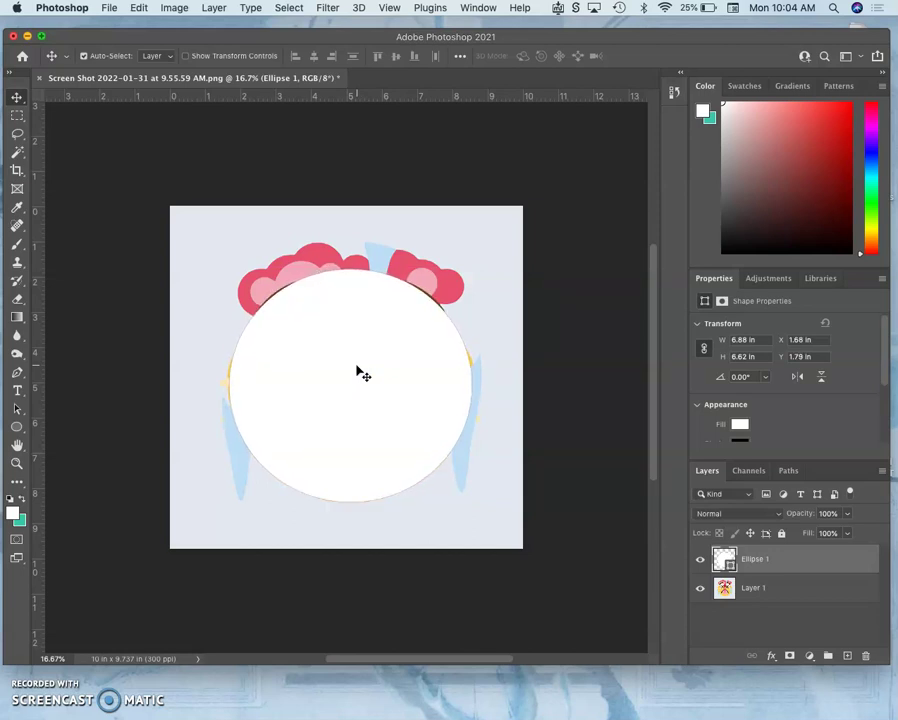
{"action": "left_click", "coordinate": [733, 567]}
{"action": "mouse_move", "coordinate": [730, 567]}
{"action": "left_mouse_down"}
{"action": "mouse_move", "coordinate": [740, 585]}
{"action": "mouse_move", "coordinate": [731, 564]}
{"action": "mouse_move", "coordinate": [762, 583]}
{"action": "mouse_move", "coordinate": [733, 566]}
{"action": "left_mouse_up"}
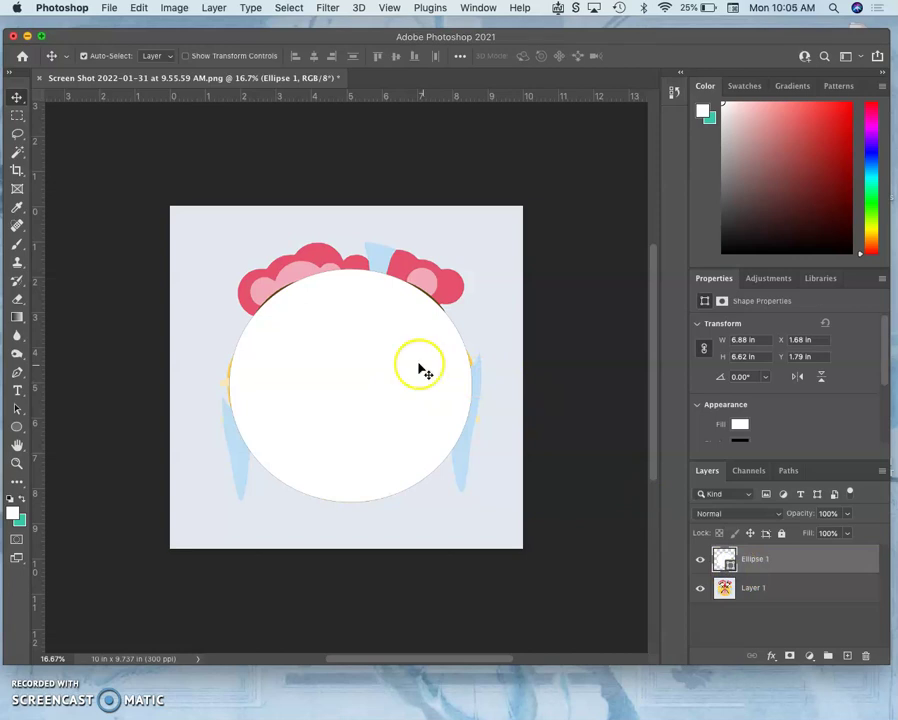
Set Ellipse 1's fill to the face's yellow ffcb49 by sampling it with the eyedropper.
{"action": "double_click", "coordinate": [722, 560]}
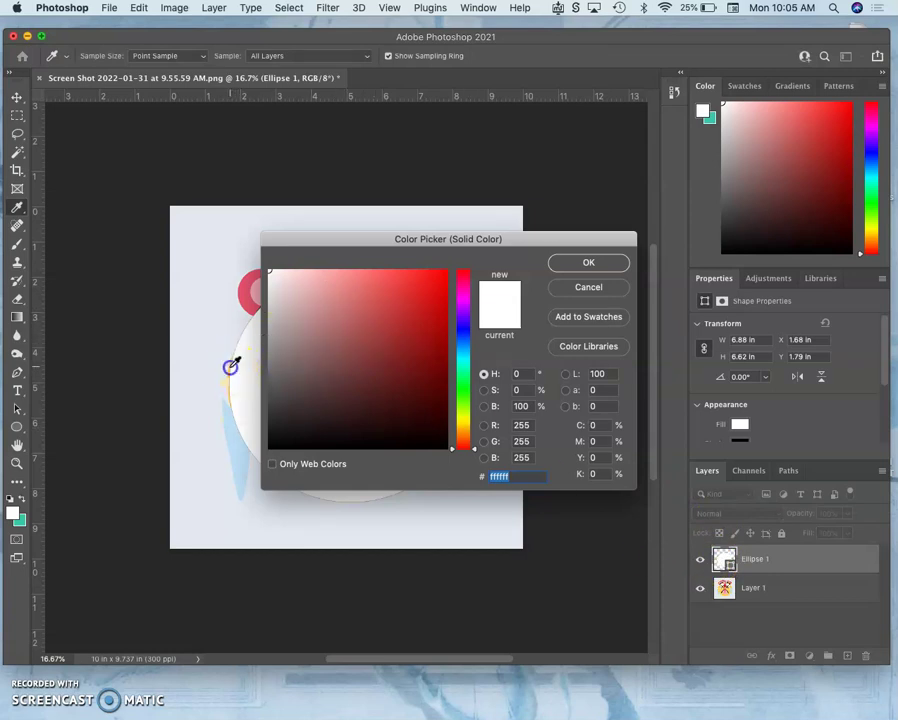
{"action": "left_click", "coordinate": [231, 366]}
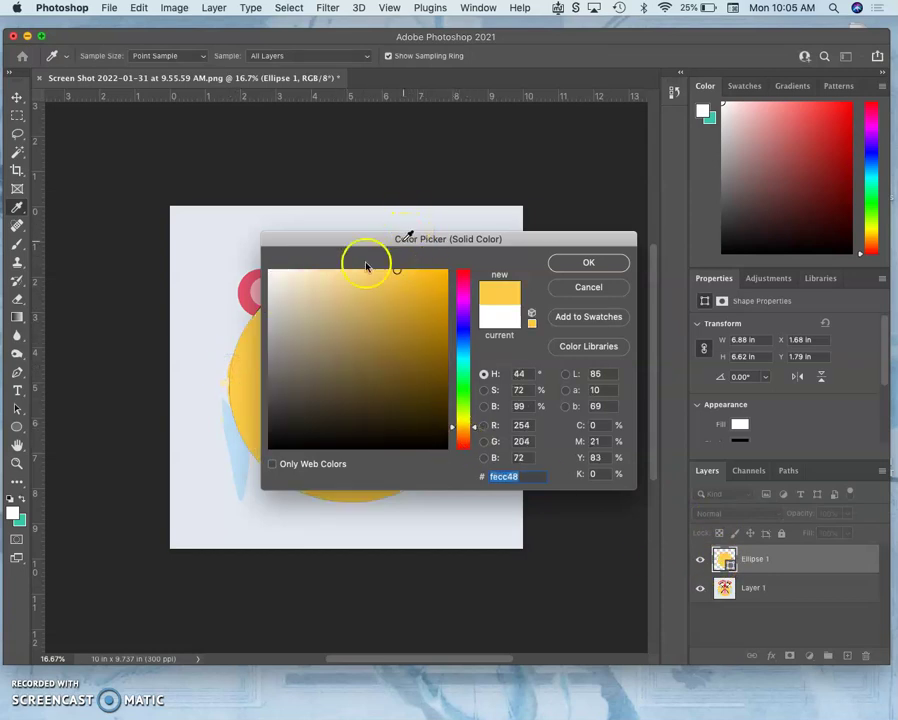
{"action": "left_click", "coordinate": [250, 293]}
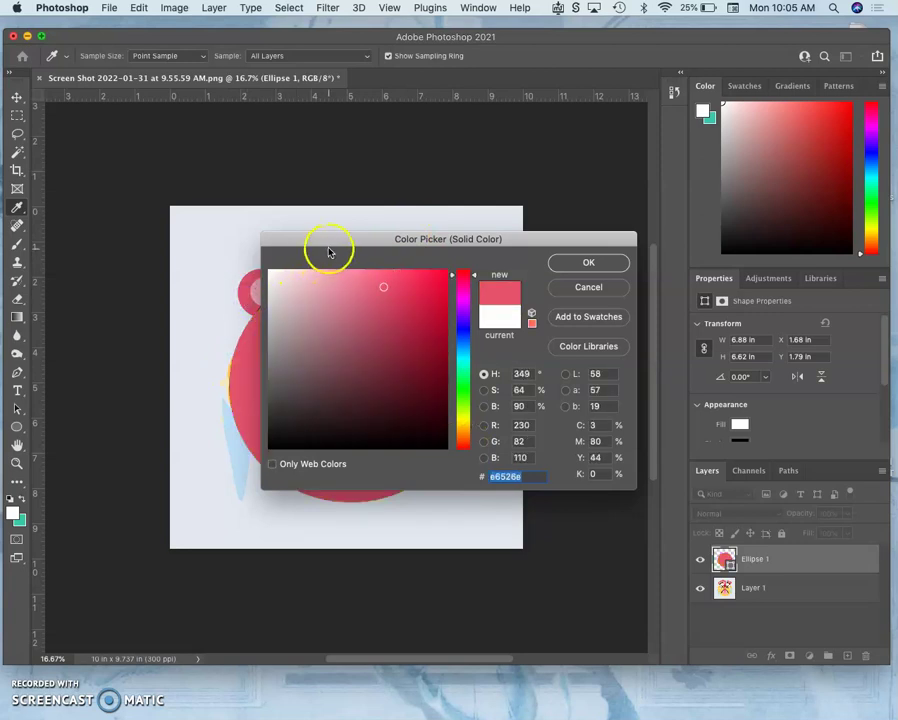
{"action": "left_click_drag", "start_coordinate": [330, 251], "coordinate": [606, 66]}
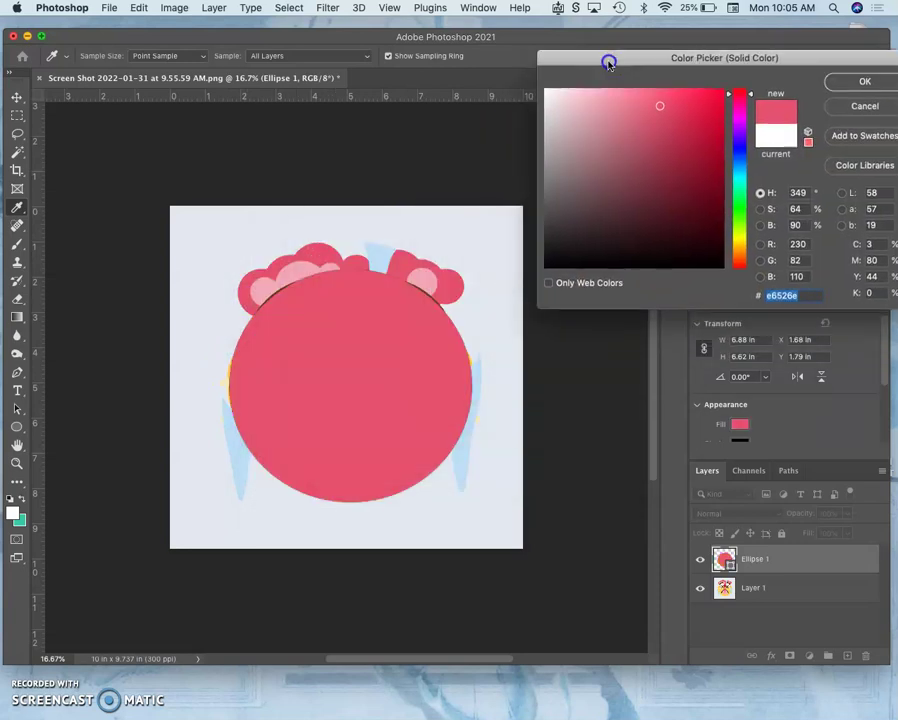
{"action": "left_click", "coordinate": [228, 376]}
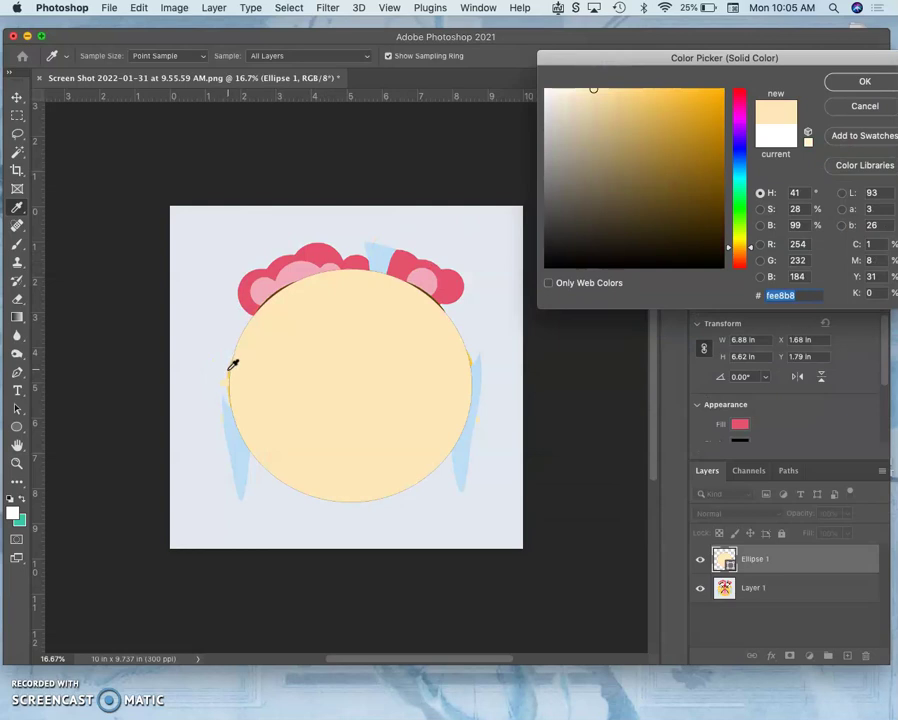
{"action": "left_click", "coordinate": [229, 370]}
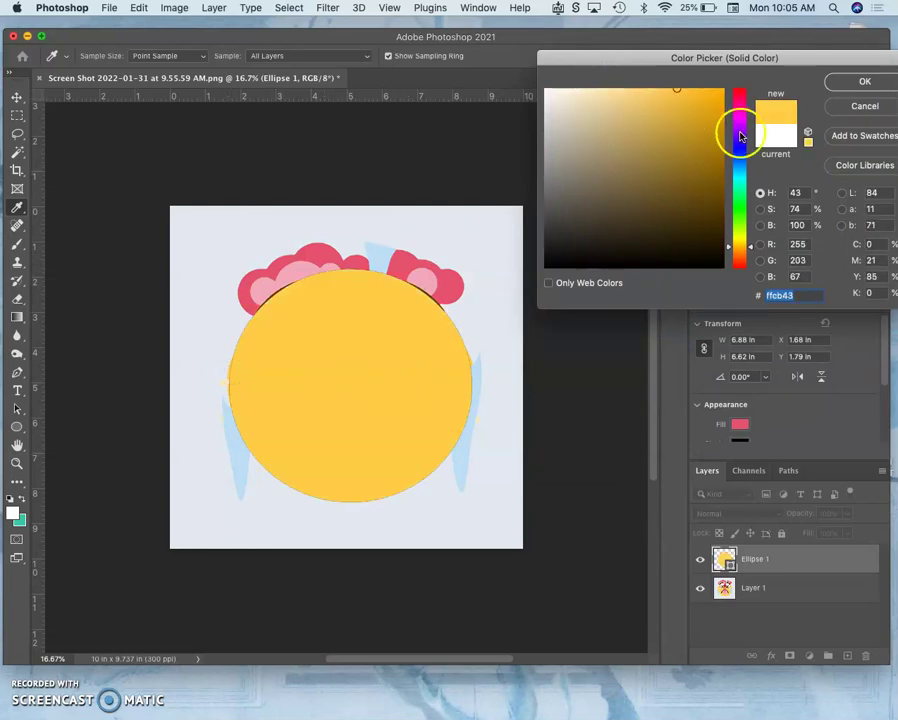
{"action": "left_click_drag", "start_coordinate": [744, 155], "coordinate": [737, 240]}
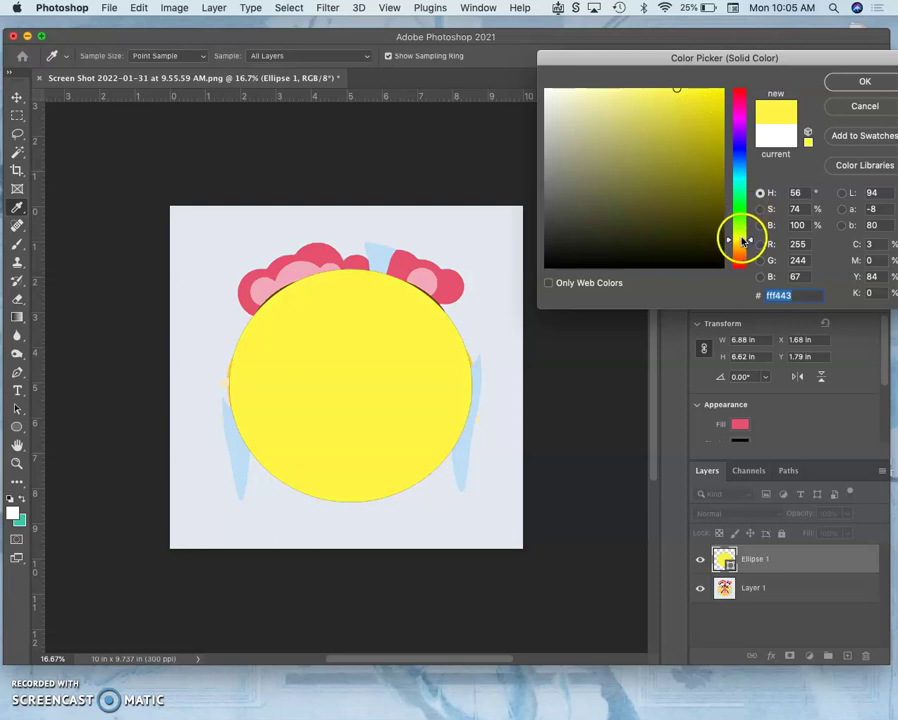
{"action": "left_click_drag", "start_coordinate": [738, 240], "coordinate": [741, 243]}
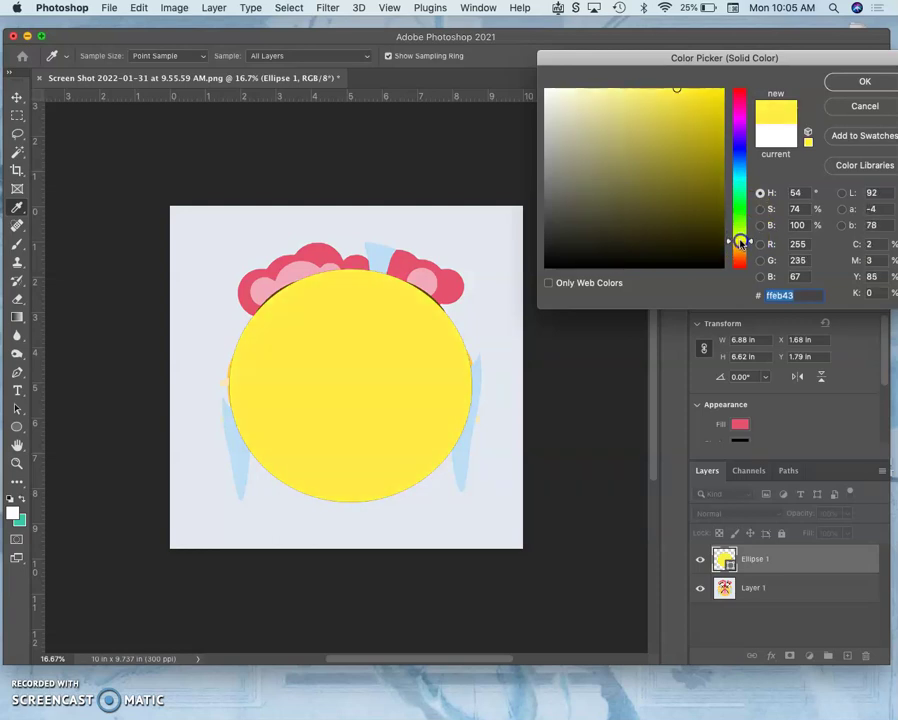
{"action": "left_click", "coordinate": [231, 365]}
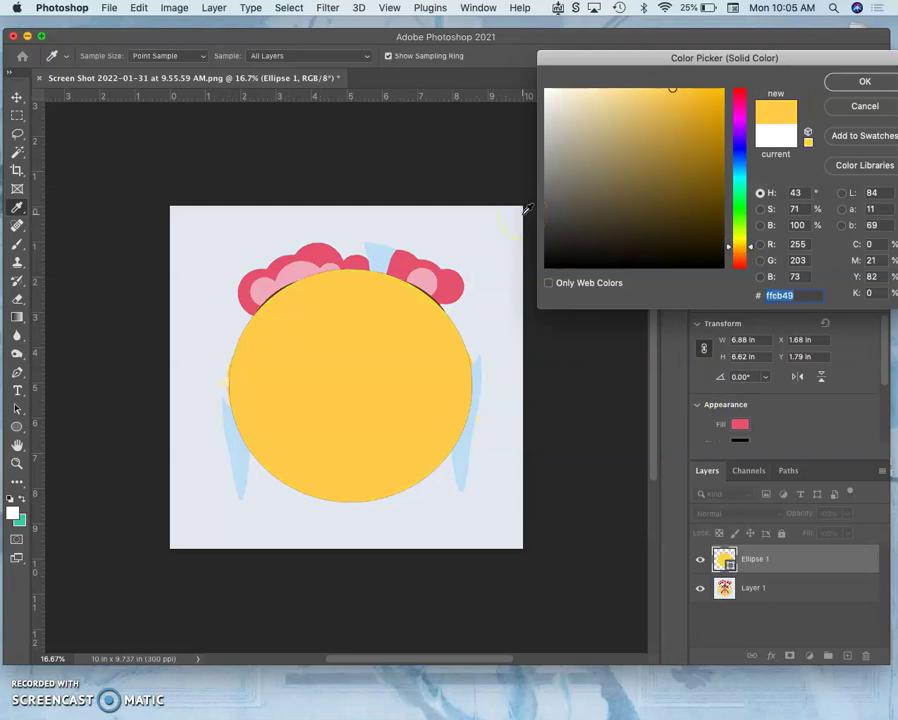
{"action": "left_click", "coordinate": [860, 90]}
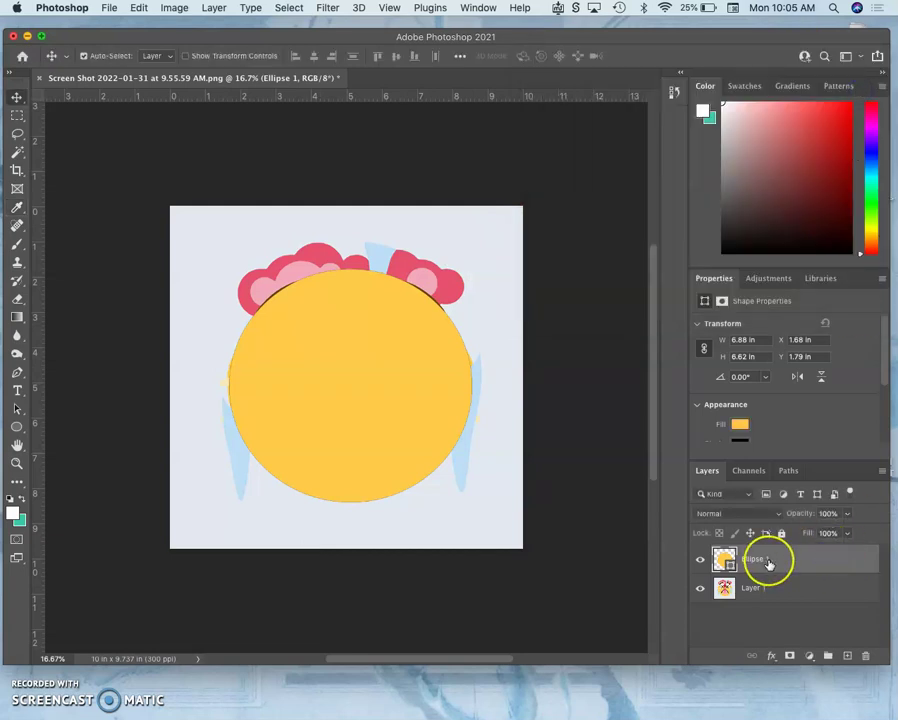
{"action": "right_click", "coordinate": [768, 563]}
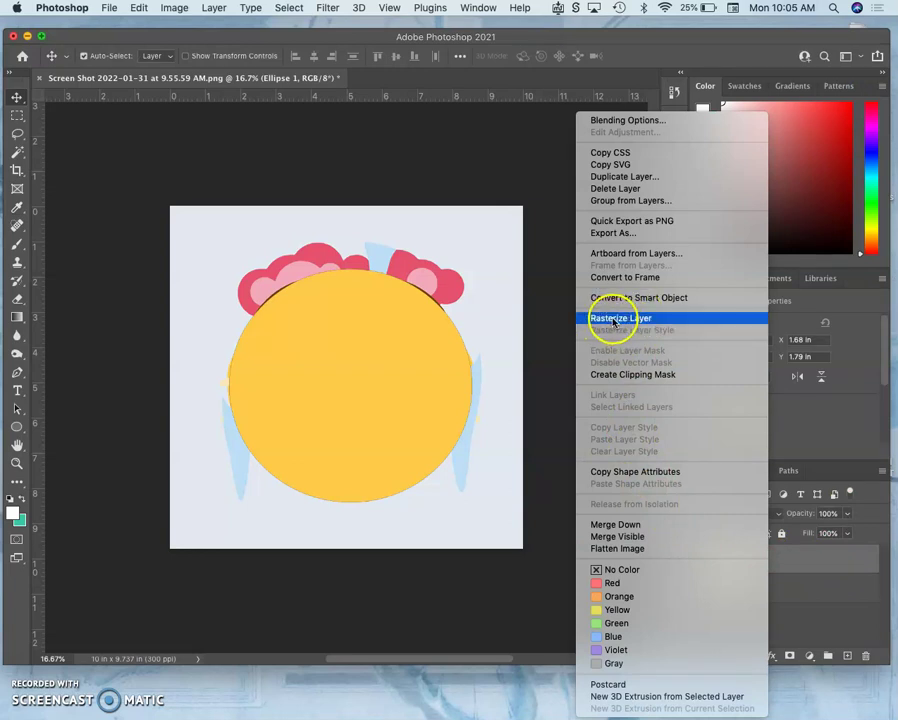
{"action": "left_click", "coordinate": [544, 335]}
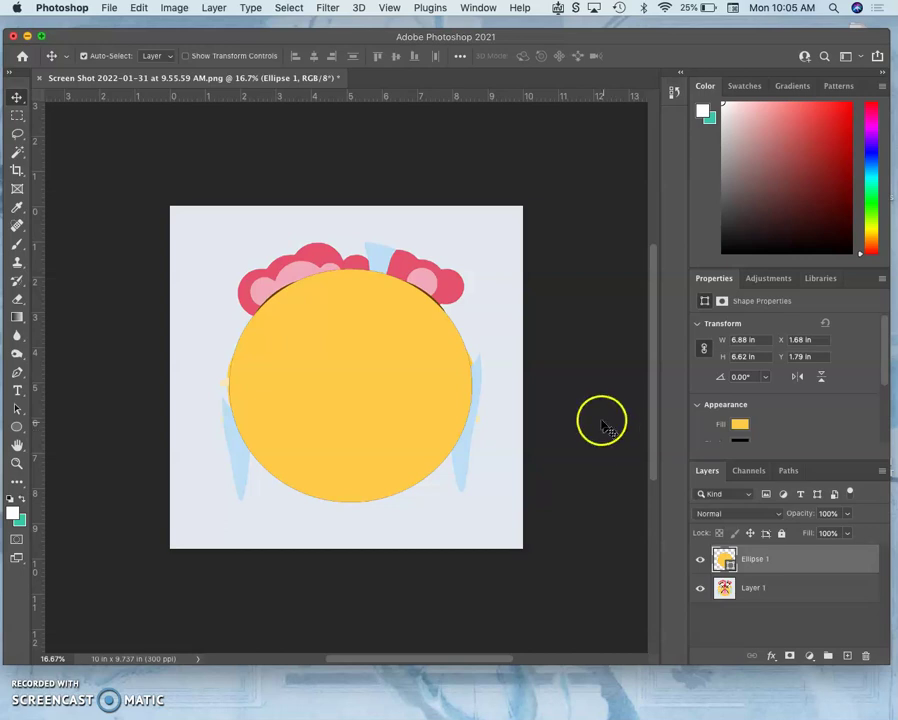
{"action": "left_click", "coordinate": [703, 563]}
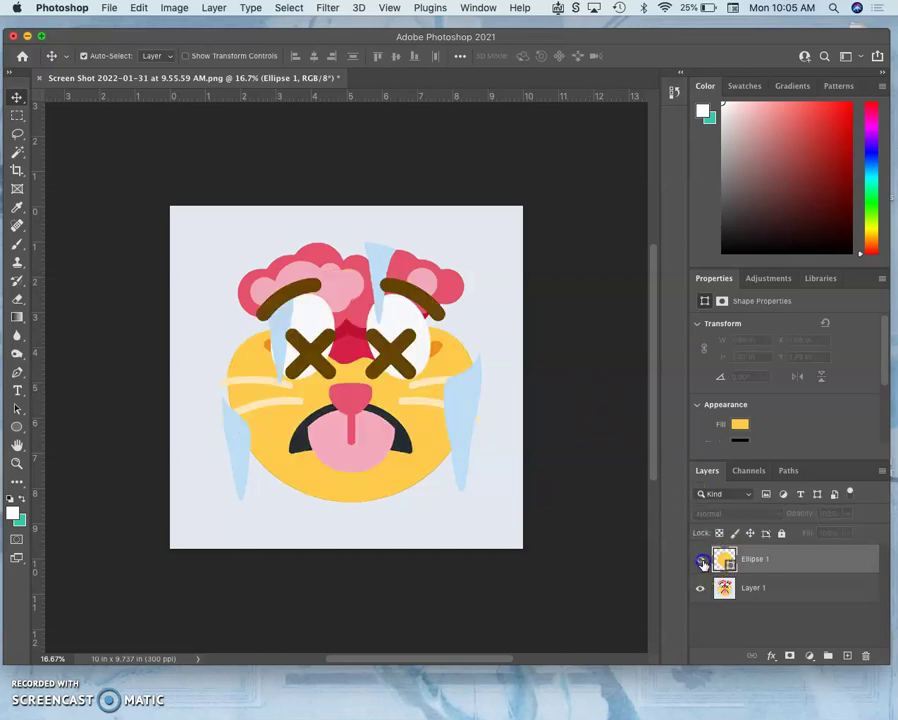
{"action": "left_click", "coordinate": [703, 561]}
{"action": "left_click", "coordinate": [703, 561]}
{"action": "left_click", "coordinate": [703, 561]}
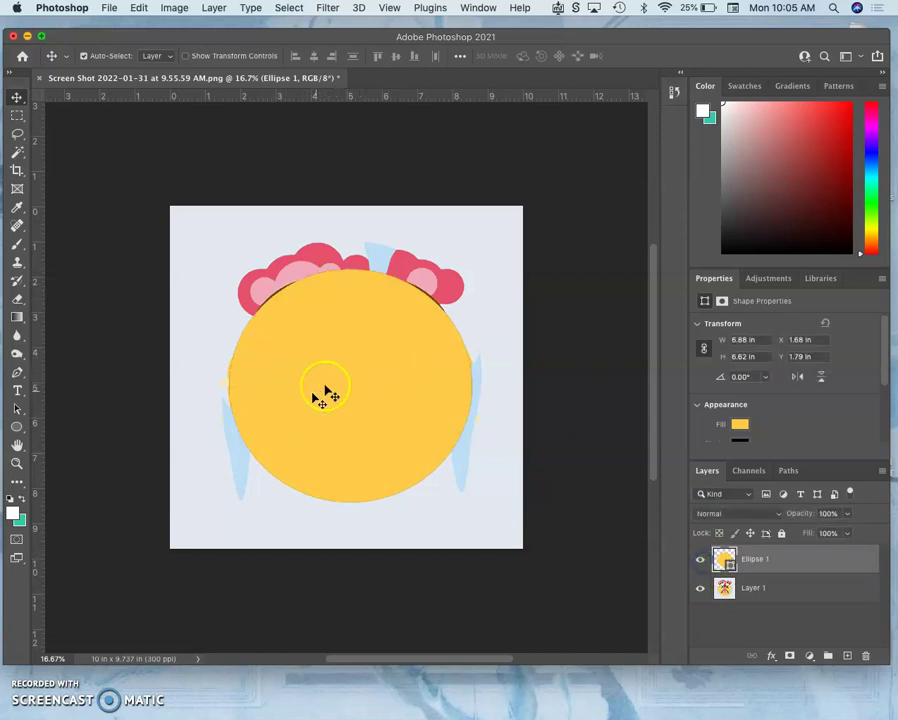
{"action": "left_click", "coordinate": [703, 561]}
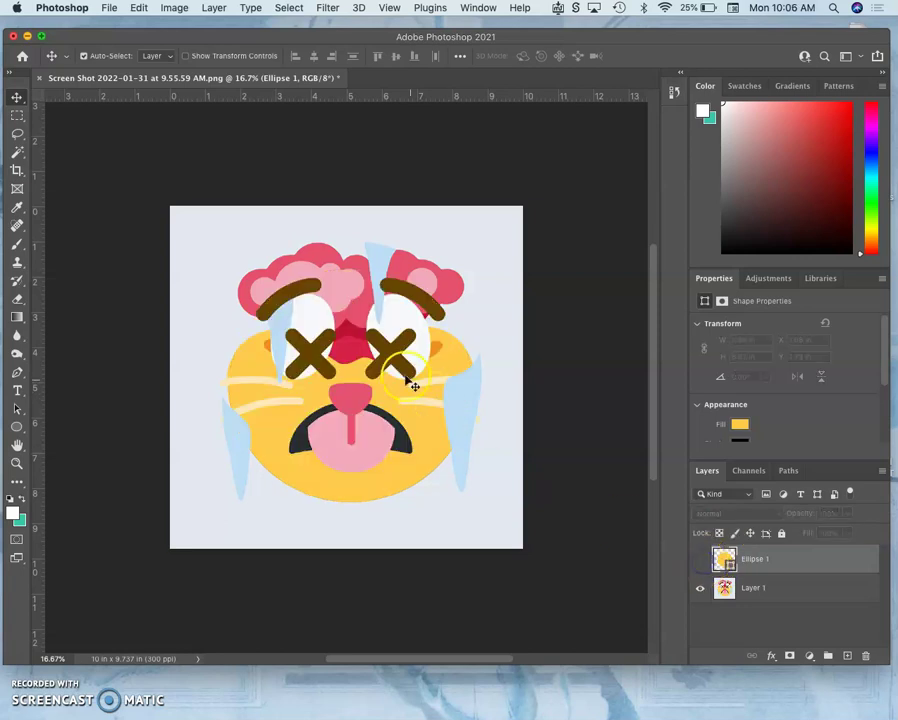
{"action": "left_click", "coordinate": [702, 562]}
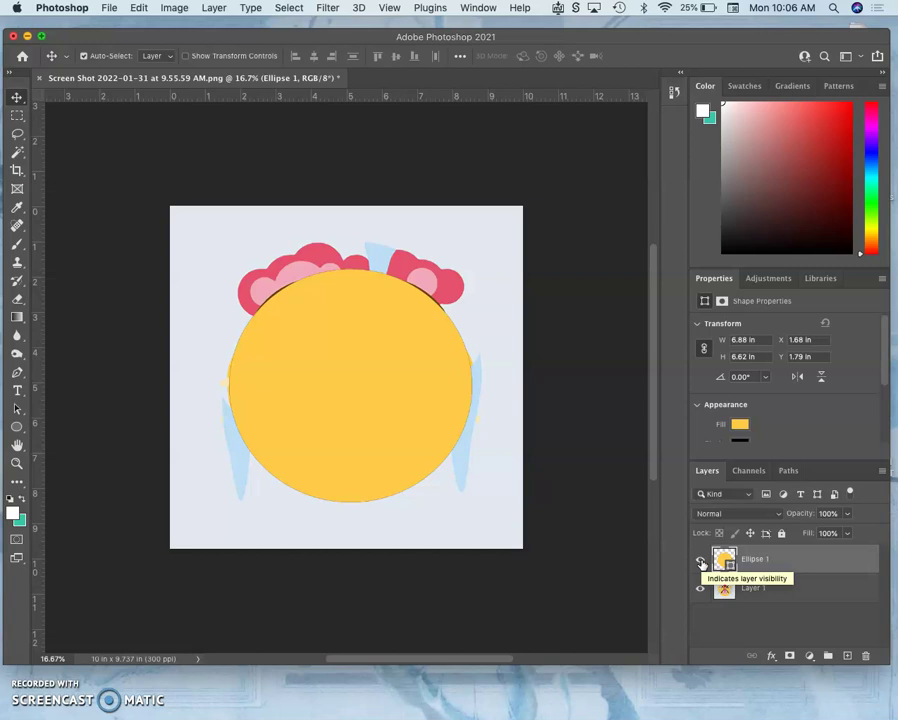
Warp the ellipse, pulling its top edge and upper grid line down, then commit.
{"action": "key", "text": "super+t"}
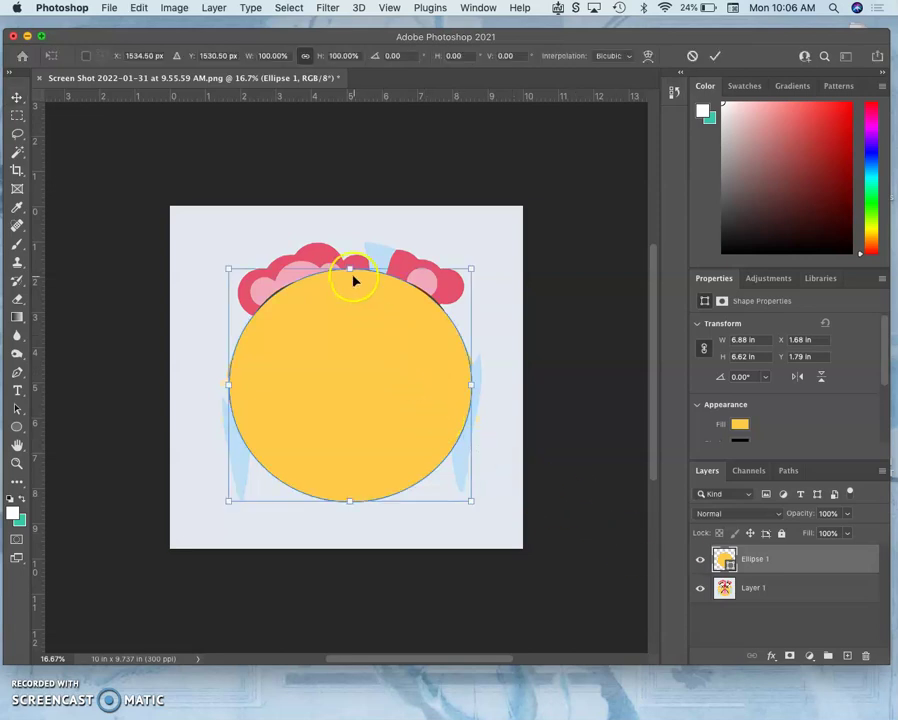
{"action": "mouse_move", "coordinate": [350, 270]}
{"action": "left_mouse_down"}
{"action": "mouse_move", "coordinate": [351, 296]}
{"action": "mouse_move", "coordinate": [351, 259]}
{"action": "mouse_move", "coordinate": [350, 288]}
{"action": "mouse_move", "coordinate": [349, 266]}
{"action": "left_mouse_up"}
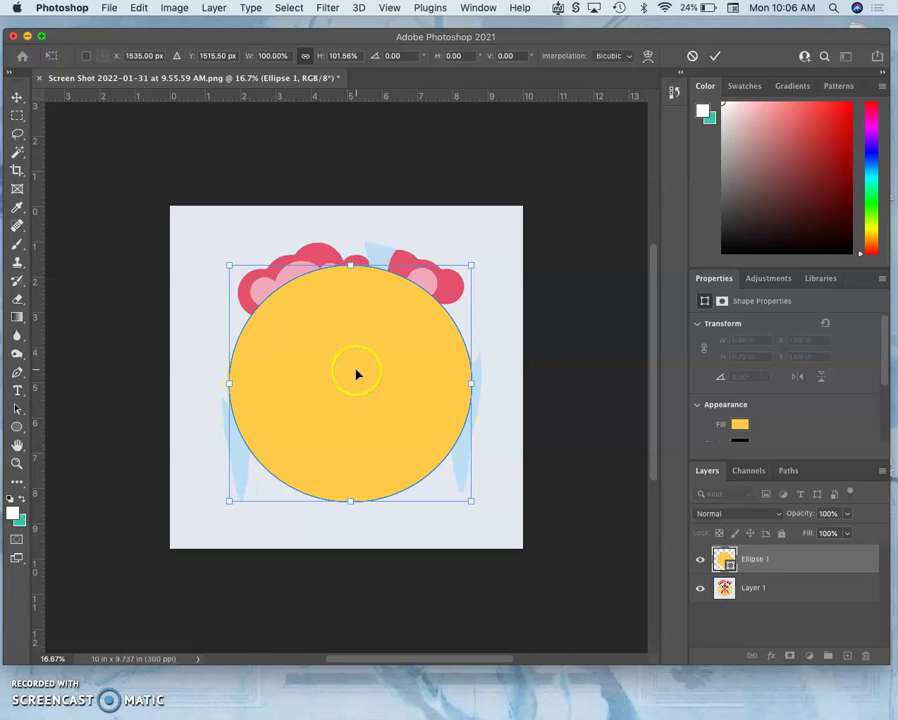
{"action": "right_click", "coordinate": [357, 374]}
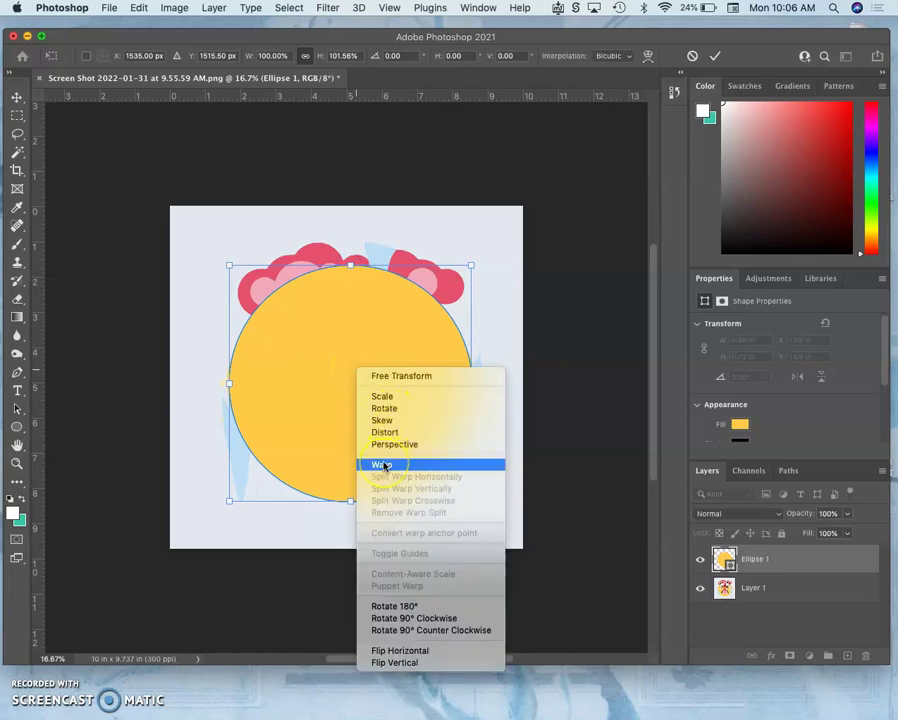
{"action": "left_click", "coordinate": [383, 465]}
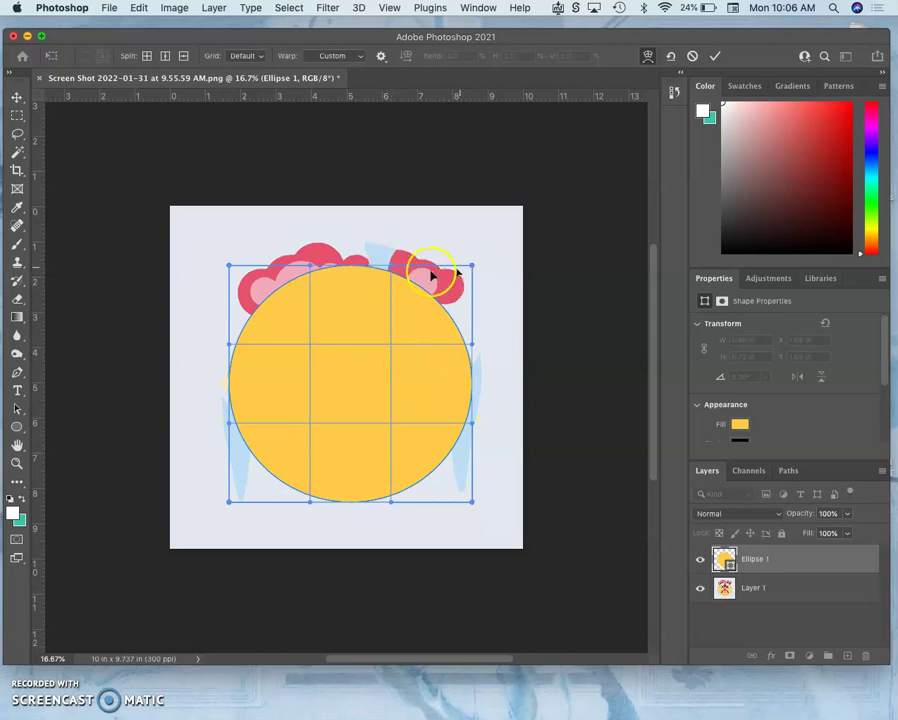
{"action": "left_click_drag", "start_coordinate": [353, 268], "coordinate": [353, 313]}
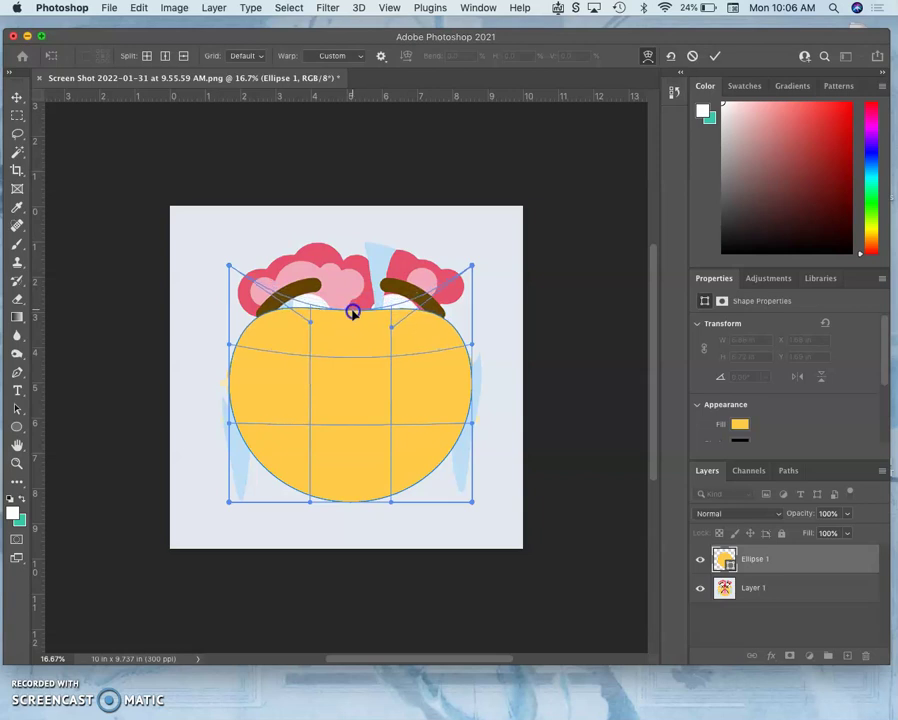
{"action": "left_click", "coordinate": [347, 360]}
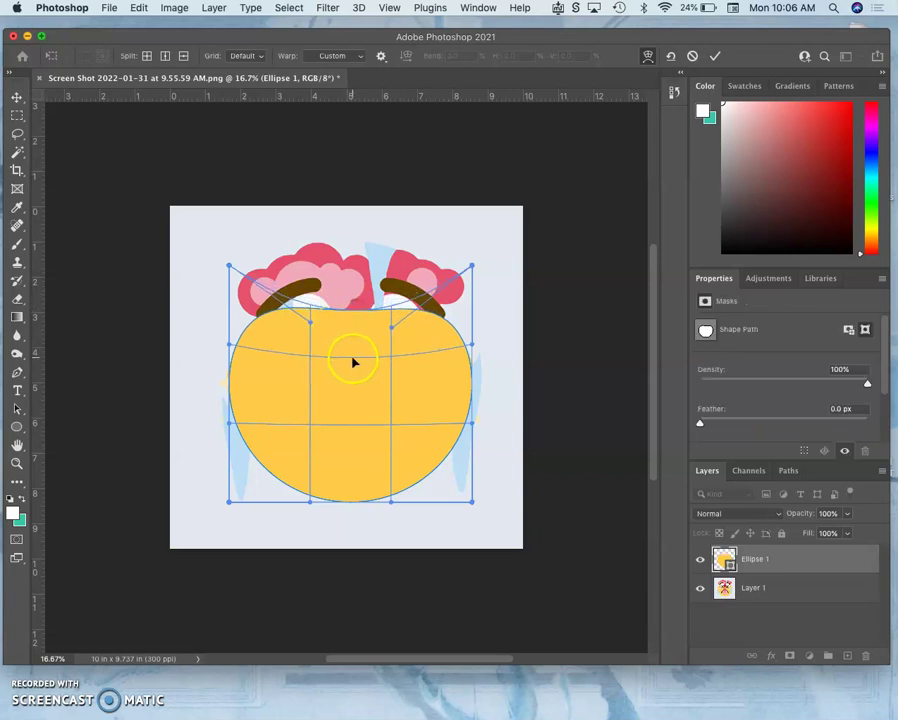
{"action": "left_click_drag", "start_coordinate": [354, 362], "coordinate": [352, 395]}
{"action": "left_click", "coordinate": [345, 315]}
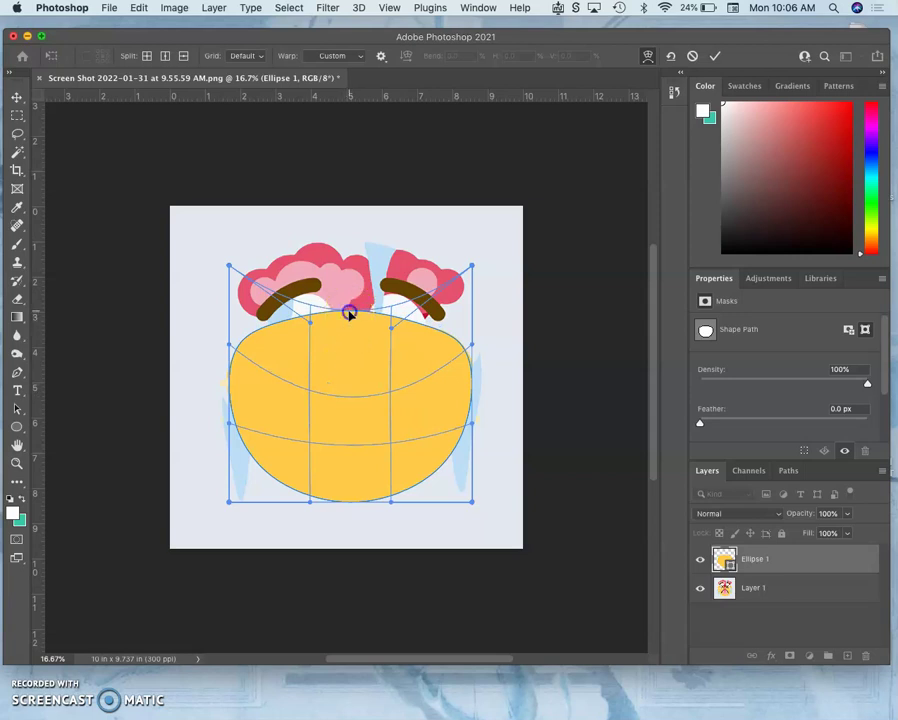
{"action": "mouse_move", "coordinate": [350, 312]}
{"action": "left_mouse_down"}
{"action": "mouse_move", "coordinate": [348, 338]}
{"action": "mouse_move", "coordinate": [349, 313]}
{"action": "left_mouse_up"}
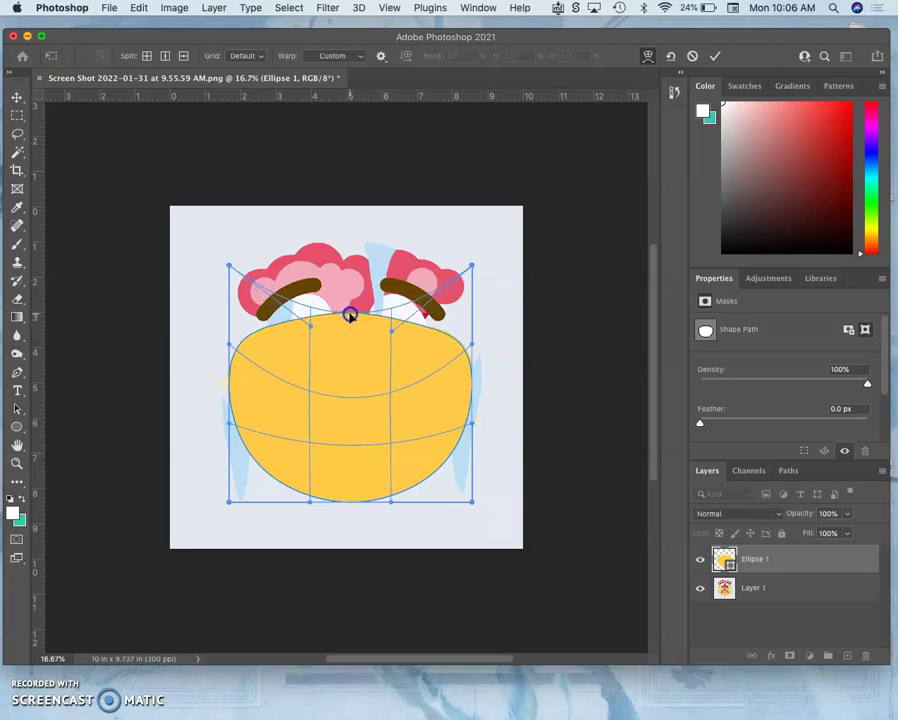
{"action": "double_click", "coordinate": [406, 375]}
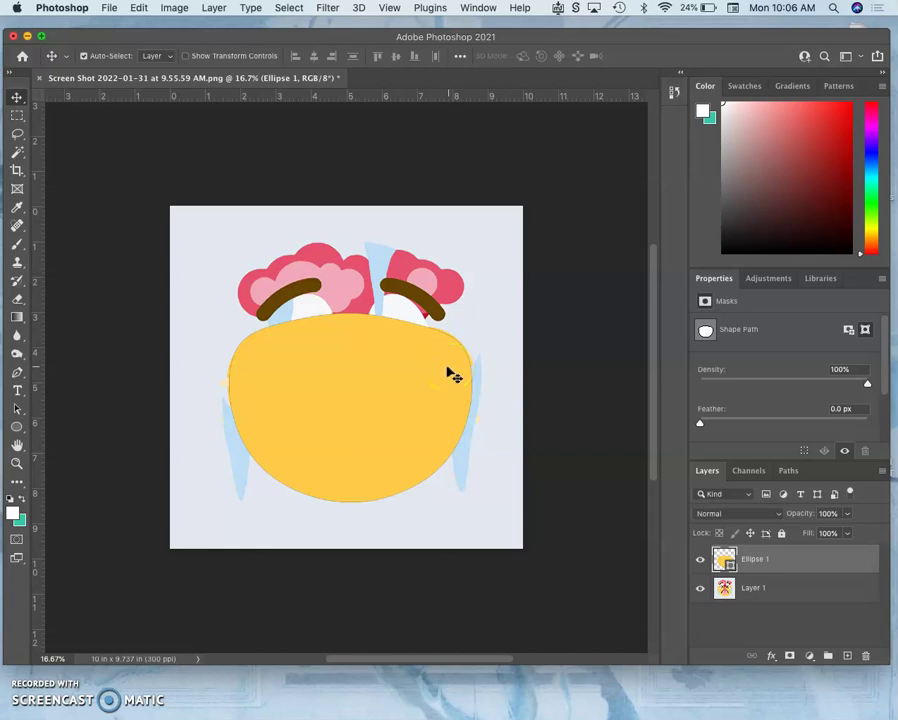
Apply a further warp pulling the ellipse's top edge lower, and commit it.
{"action": "key", "text": "super+t"}
{"action": "right_click", "coordinate": [342, 390]}
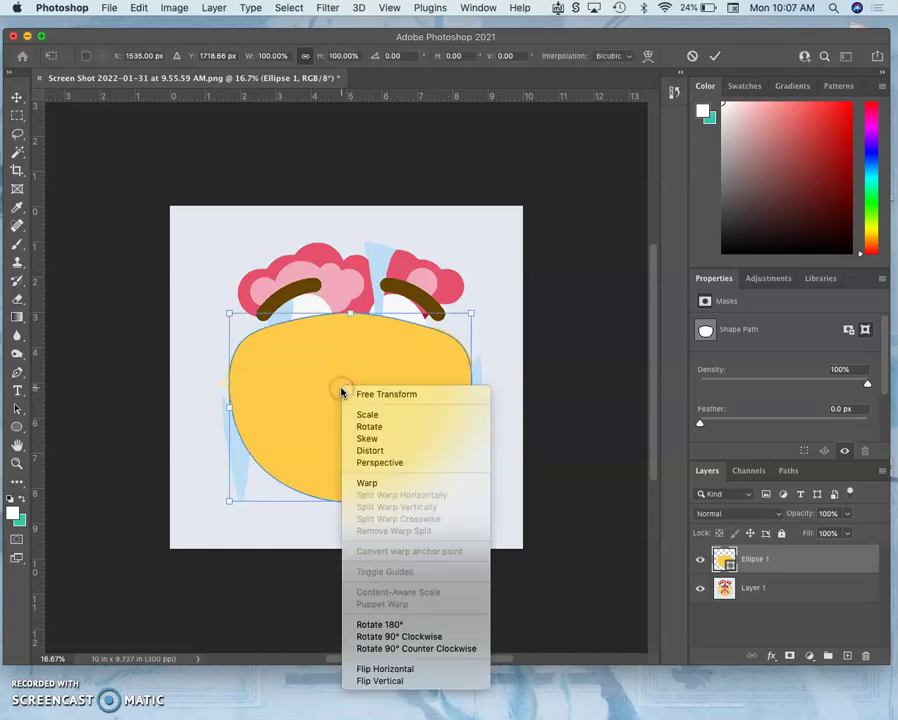
{"action": "left_click", "coordinate": [364, 483]}
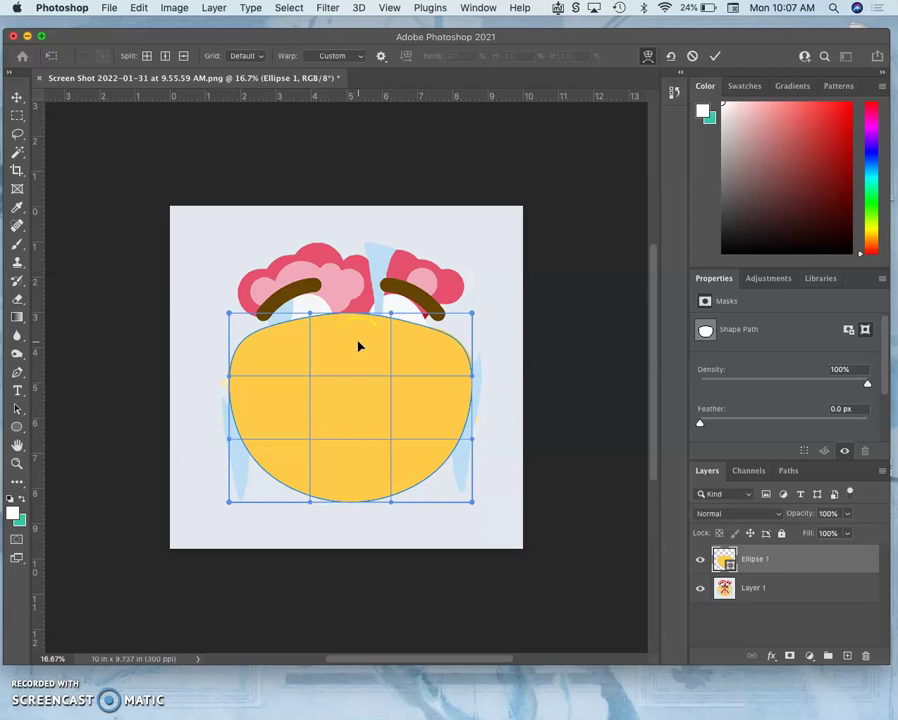
{"action": "left_click_drag", "start_coordinate": [359, 346], "coordinate": [347, 387]}
{"action": "key", "text": "Return"}
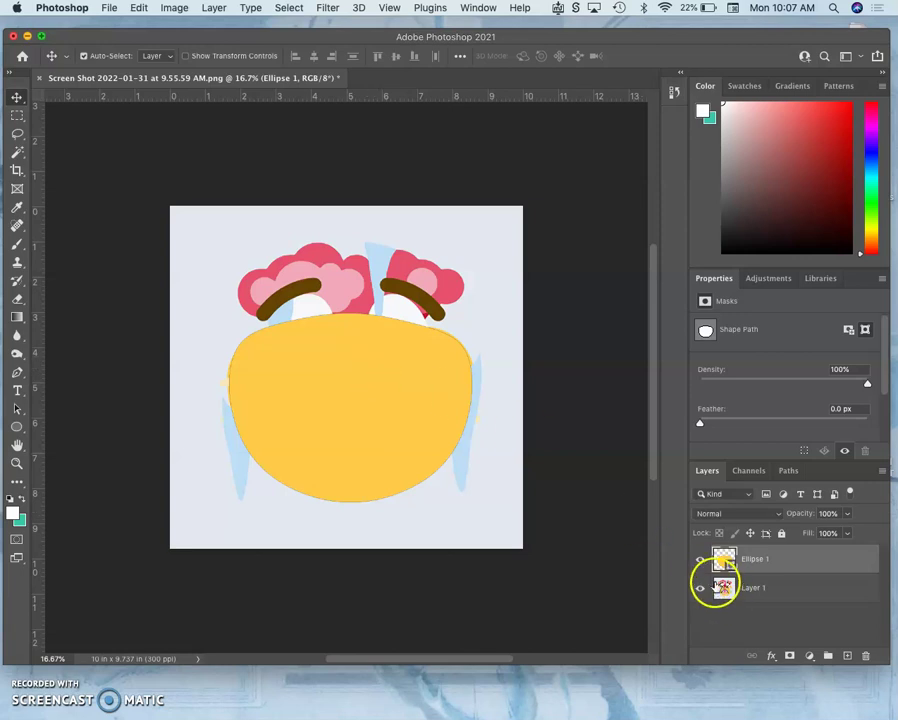
Toggle the Ellipse 1 and Layer 1 visibility off and back on to check the shape.
{"action": "left_click", "coordinate": [699, 563]}
{"action": "left_click", "coordinate": [699, 565]}
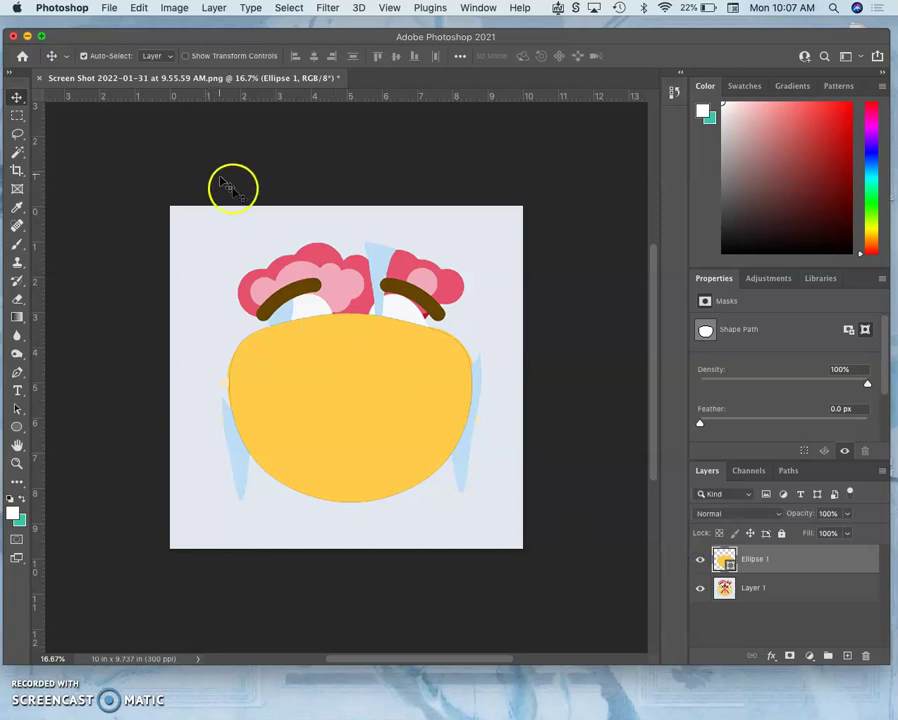
{"action": "left_click", "coordinate": [700, 589]}
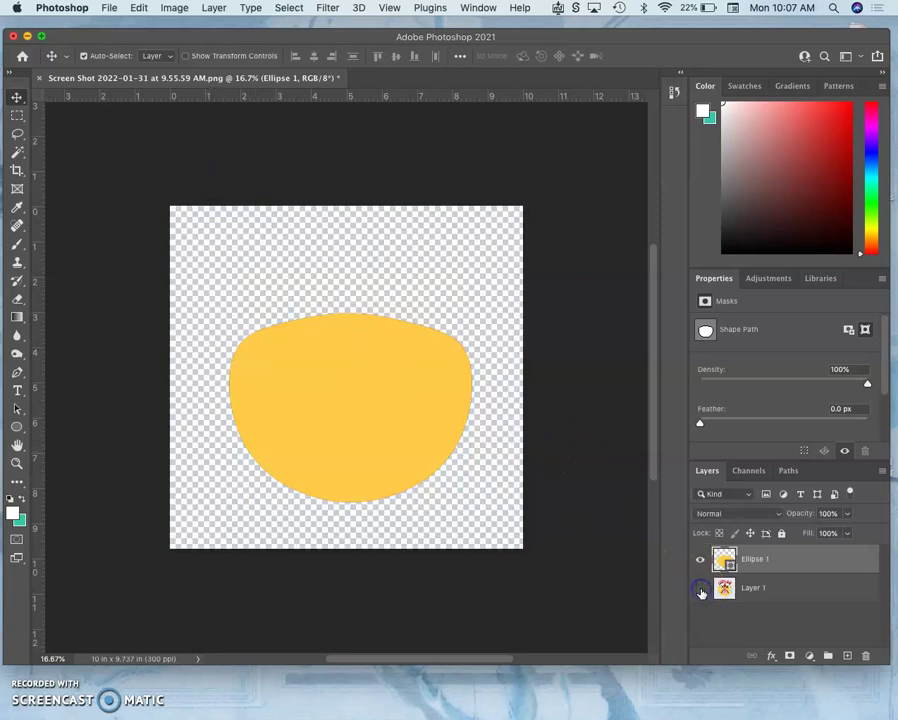
{"action": "left_click", "coordinate": [700, 589]}
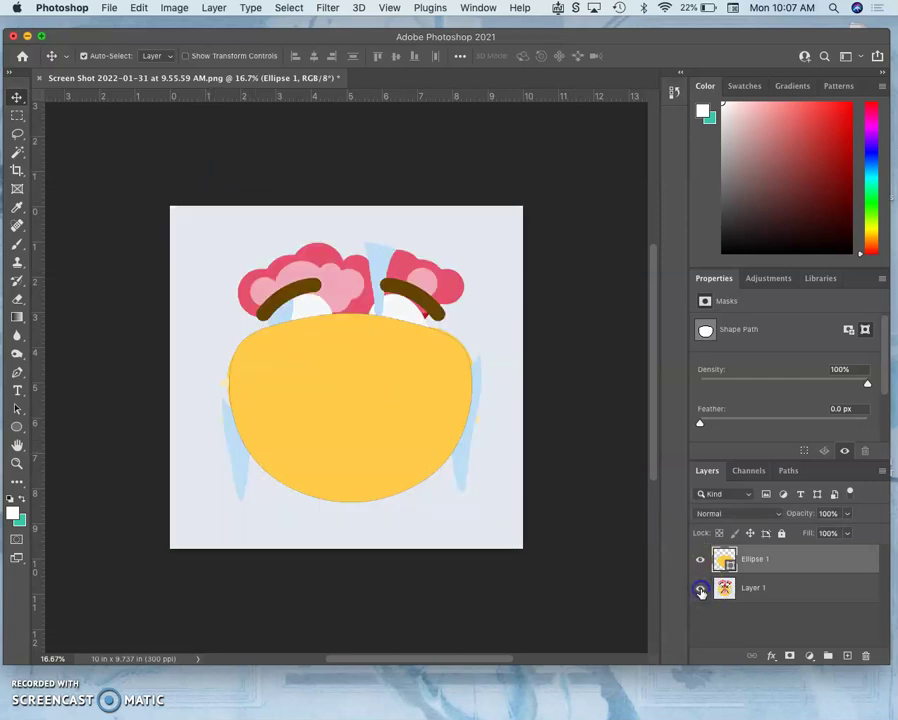
Save as a Photoshop PSD on the Desktop named for 'Exercise #2 Shape Tools Emoji', then hide Photoshop.
{"action": "left_click", "coordinate": [110, 8]}
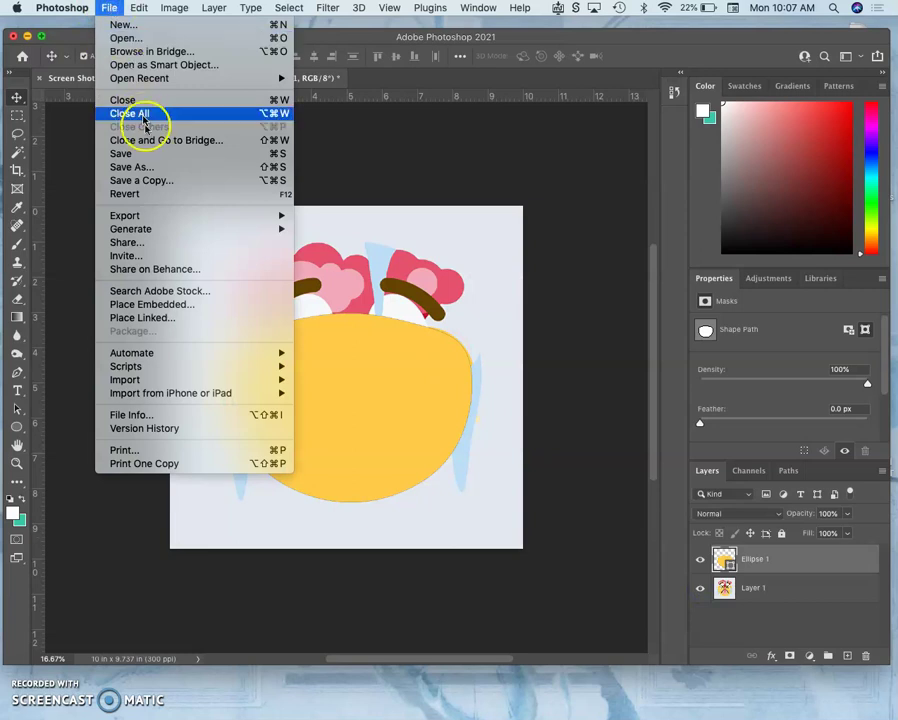
{"action": "left_click", "coordinate": [145, 168]}
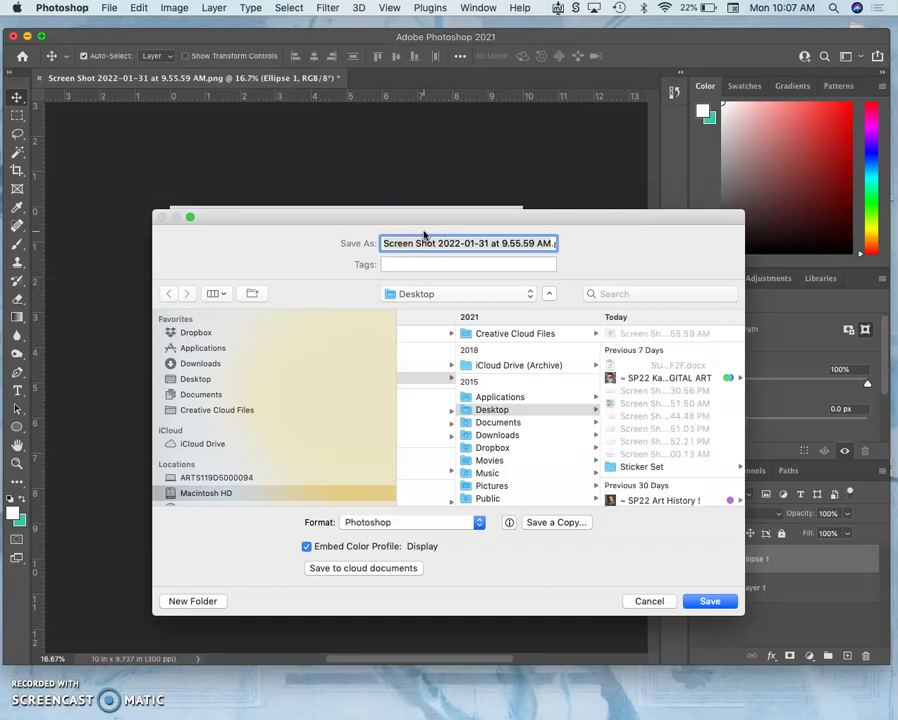
{"action": "type", "text": "SP22 .psd"}
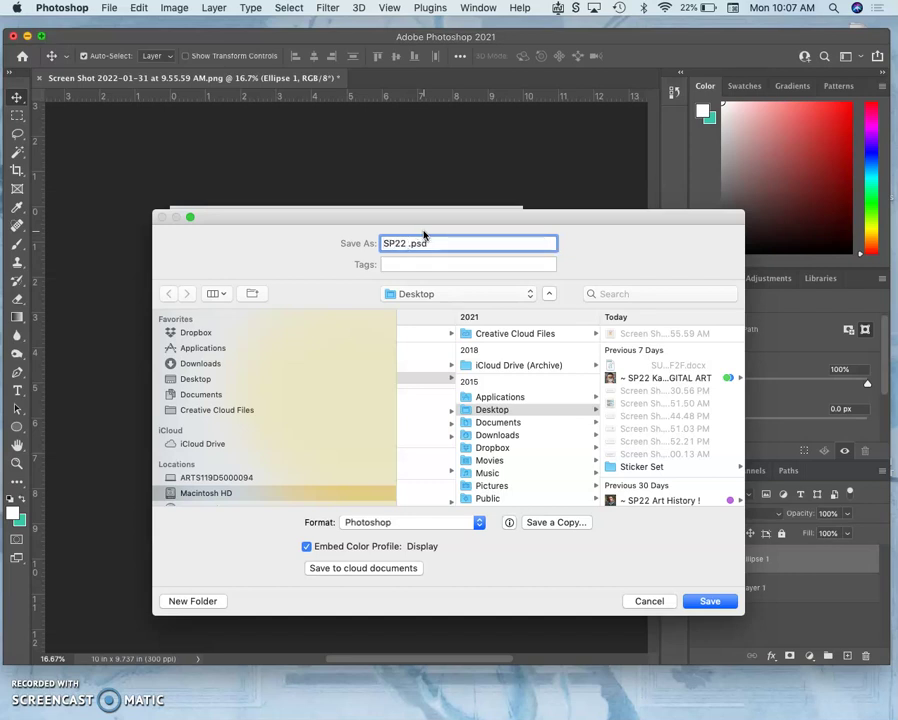
{"action": "type", "text": "22 Karl Exercise #2 Shape Tools Emoji"}
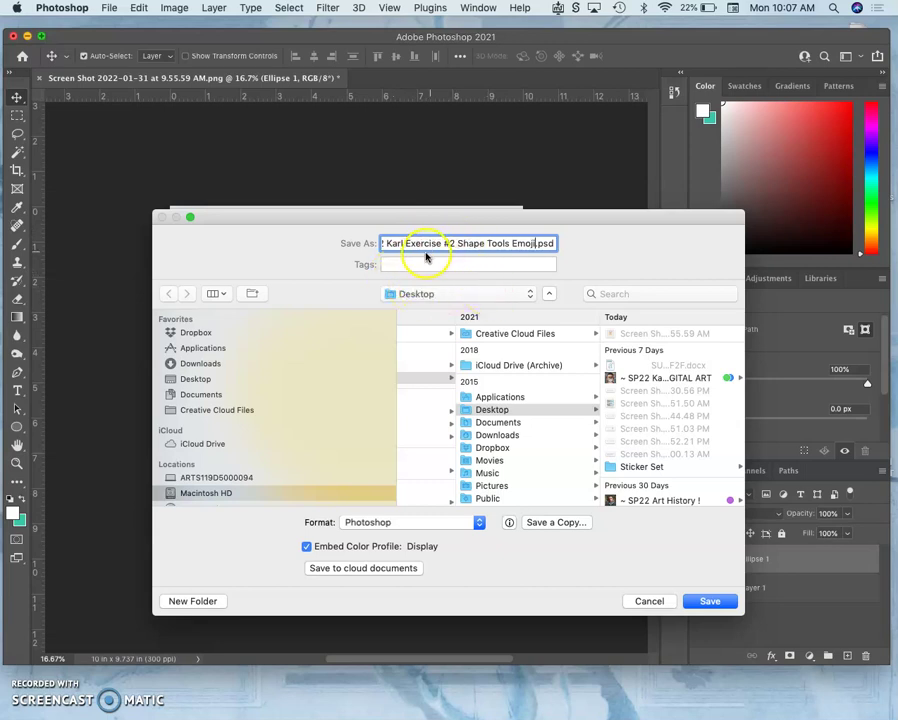
{"action": "left_click_drag", "start_coordinate": [428, 246], "coordinate": [457, 243]}
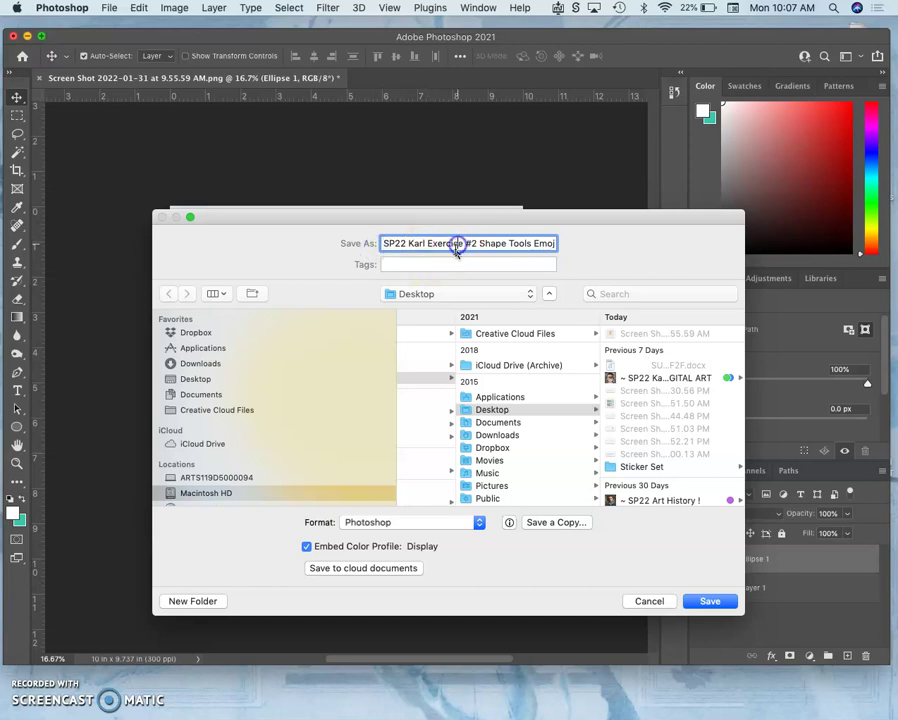
{"action": "left_click", "coordinate": [456, 243]}
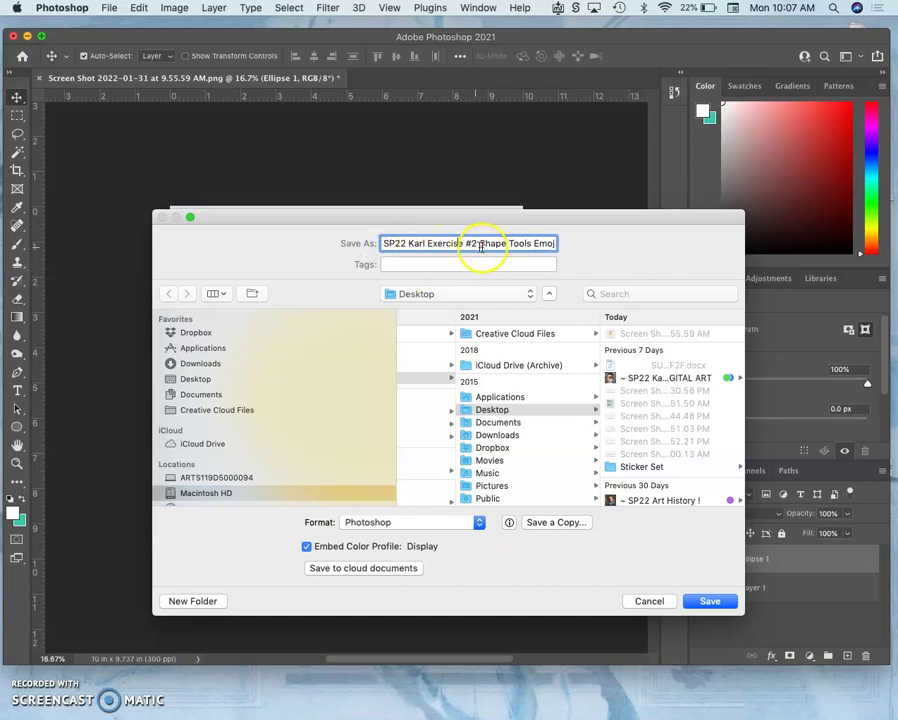
{"action": "left_click_drag", "start_coordinate": [498, 246], "coordinate": [540, 249]}
{"action": "left_click", "coordinate": [551, 248]}
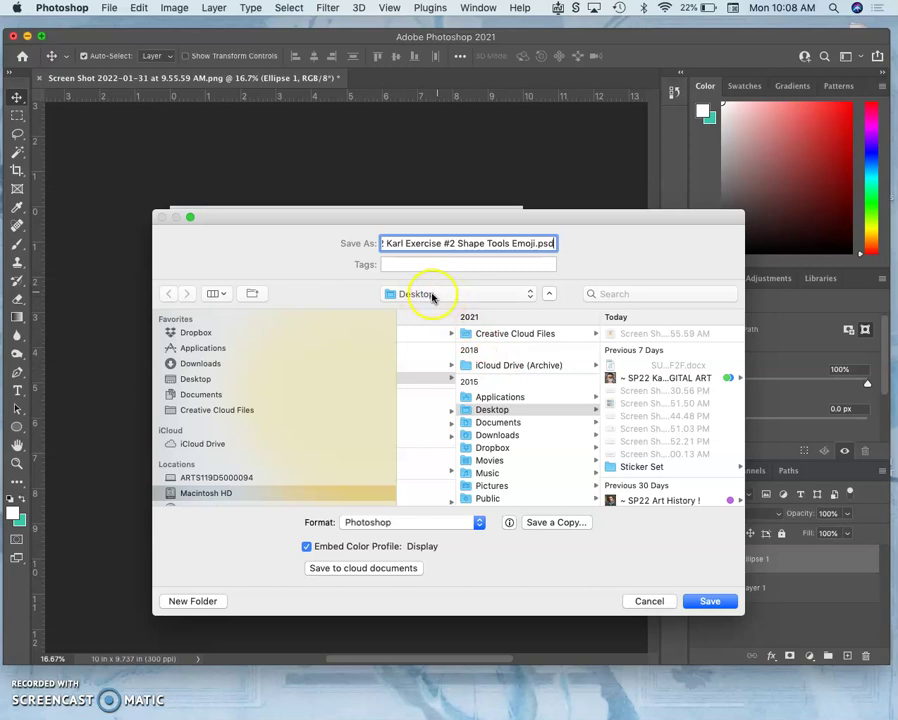
{"action": "left_click", "coordinate": [710, 601]}
{"action": "key", "text": "F11"}
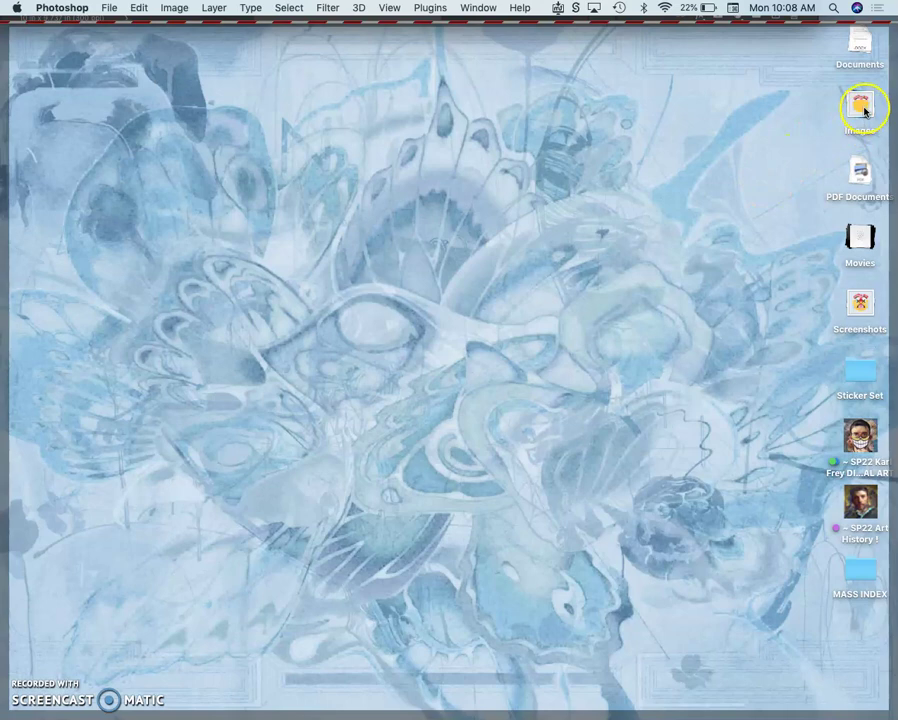
Turn desktop Use Stacks off and back on in Finder.
{"action": "left_click", "coordinate": [864, 111]}
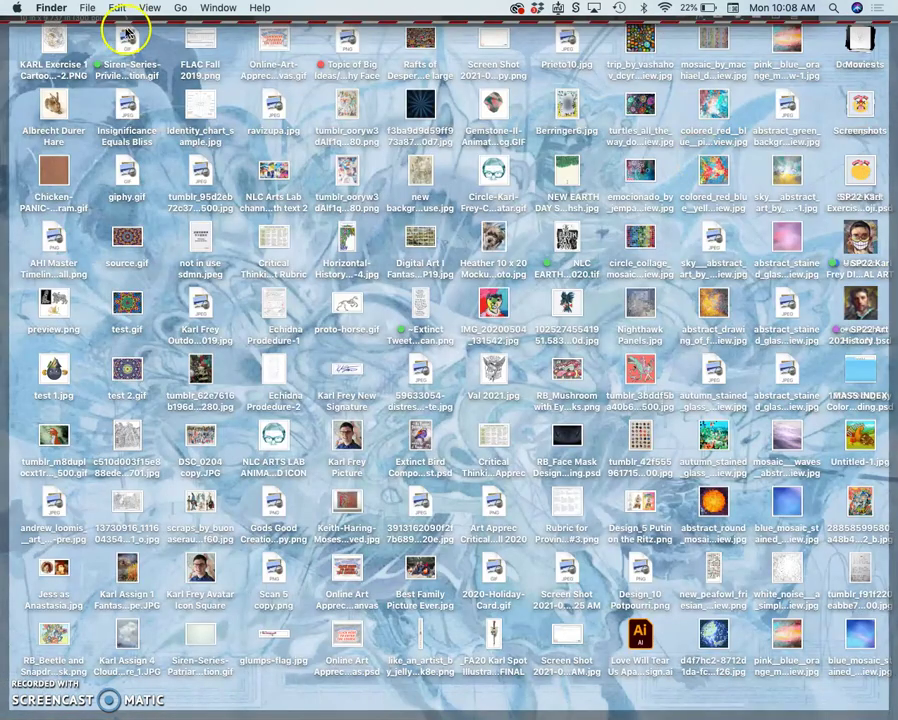
{"action": "left_click", "coordinate": [151, 10]}
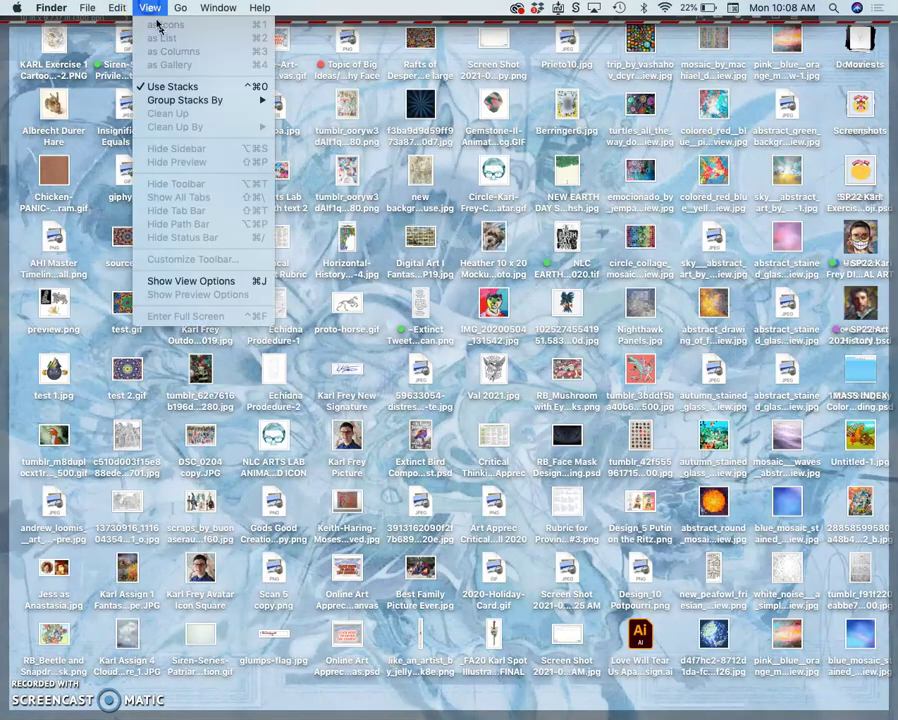
{"action": "left_click", "coordinate": [175, 91]}
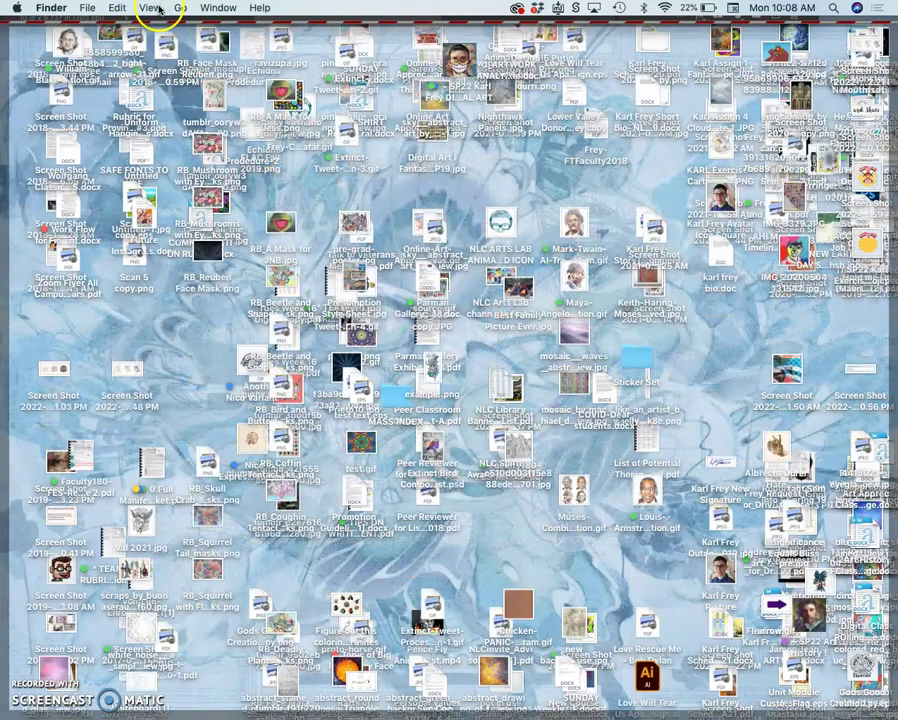
{"action": "left_click", "coordinate": [156, 9]}
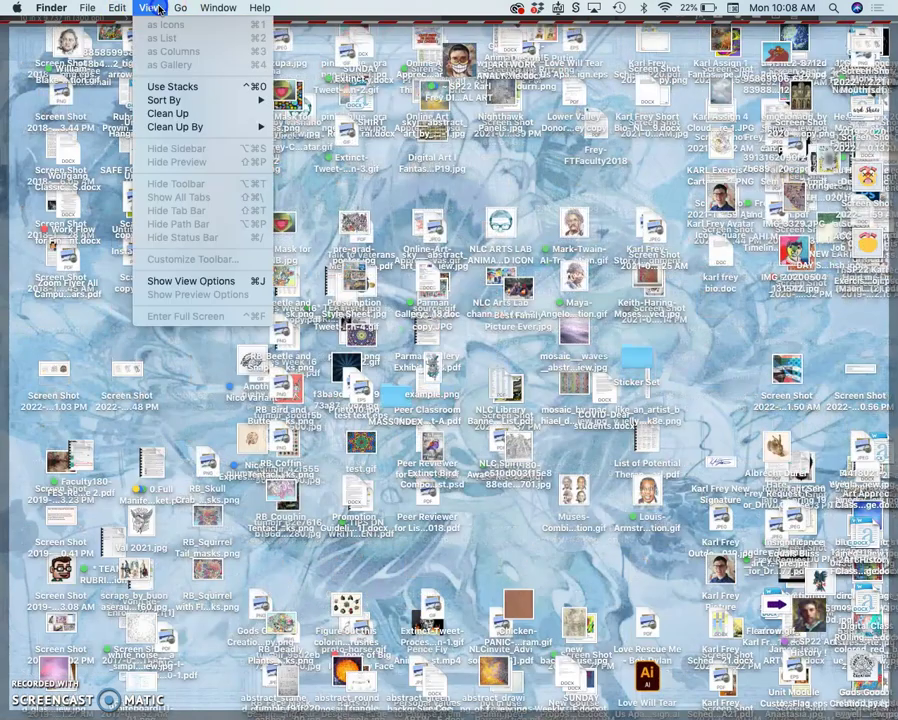
{"action": "left_click", "coordinate": [162, 92]}
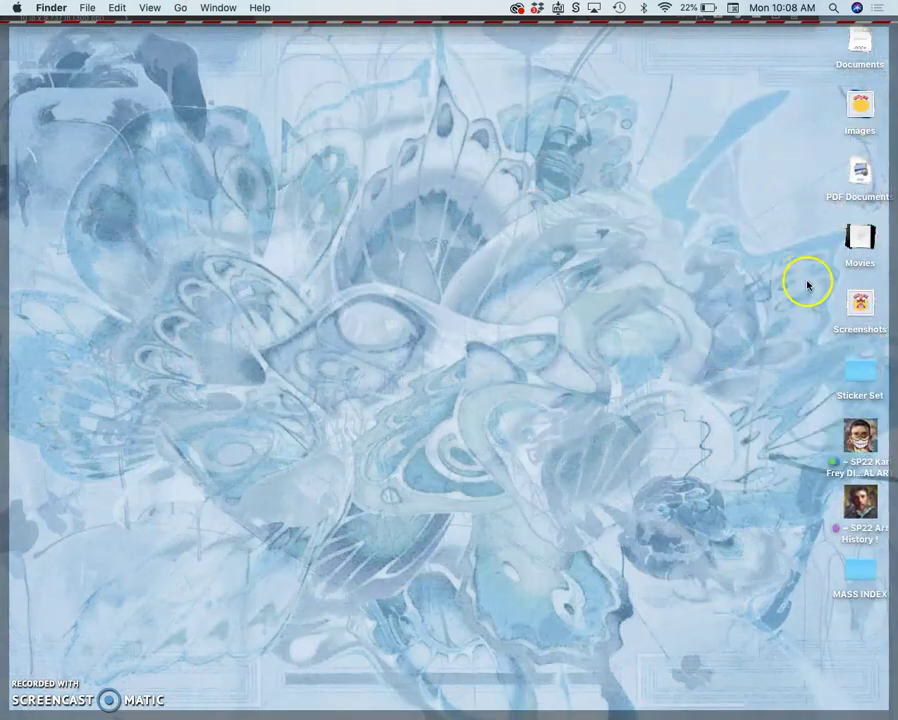
Open the course folder, then Exercise #2 Vector Shape Emoji, and bring up the Downloads stack.
{"action": "double_click", "coordinate": [858, 438]}
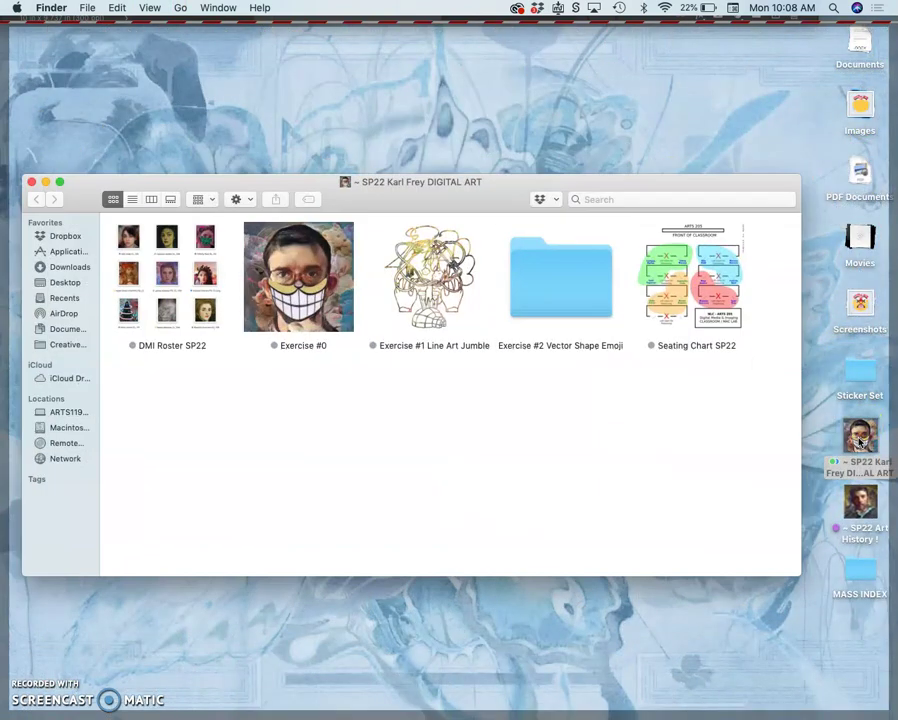
{"action": "double_click", "coordinate": [575, 290]}
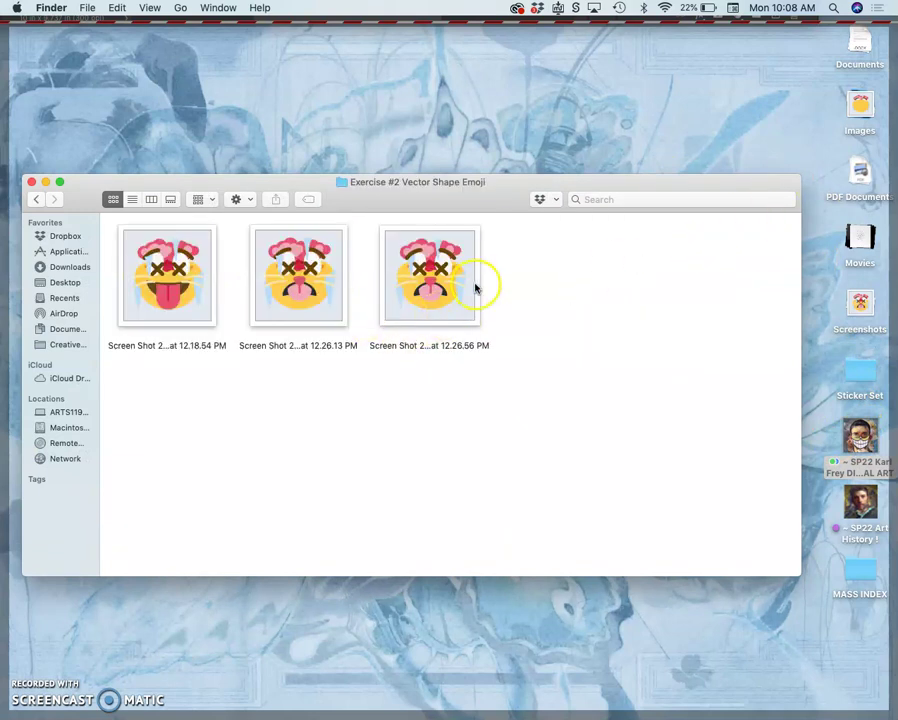
{"action": "mouse_move", "coordinate": [3, 550]}
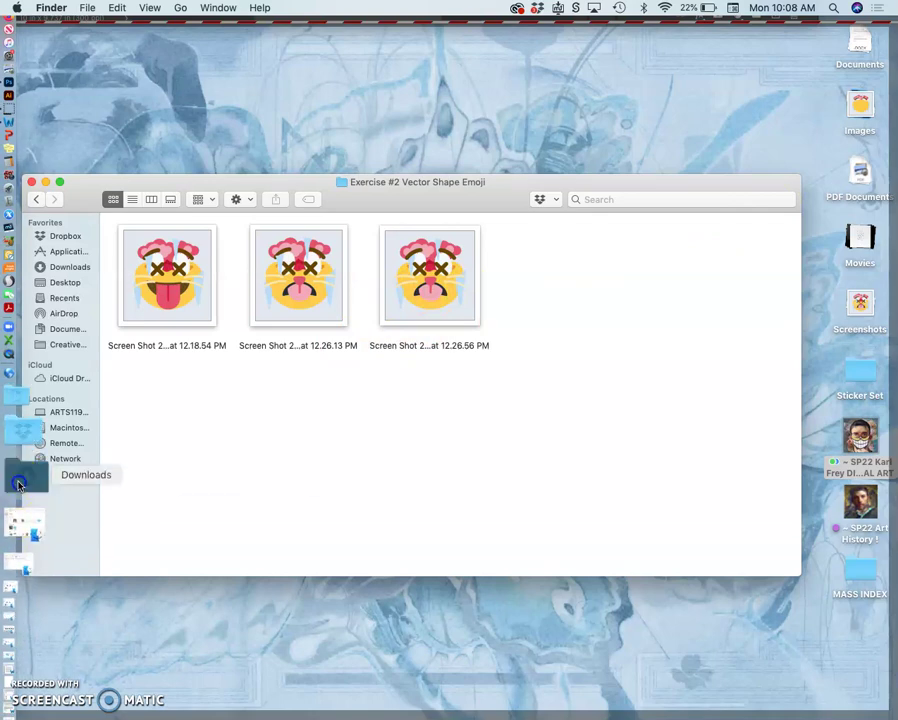
{"action": "left_click", "coordinate": [14, 474]}
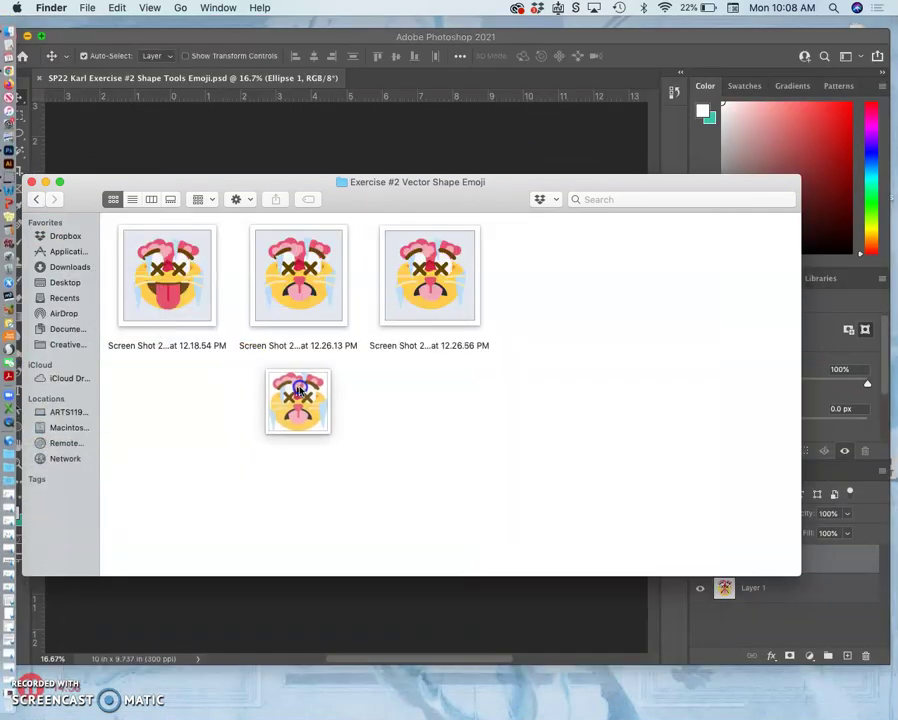